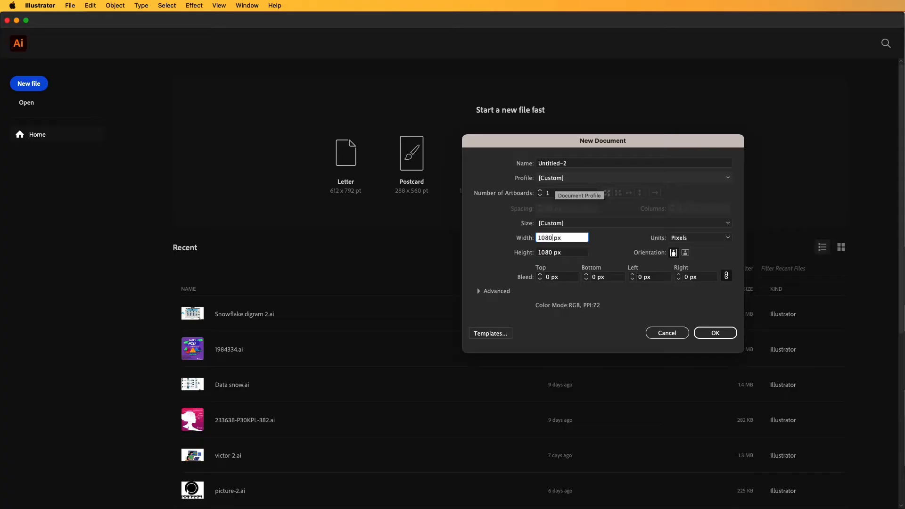
Create a new document named "Coffe banner" measuring 1080 × 1080 px, with units in pixels.
{"action": "double_click", "coordinate": [539, 254]}
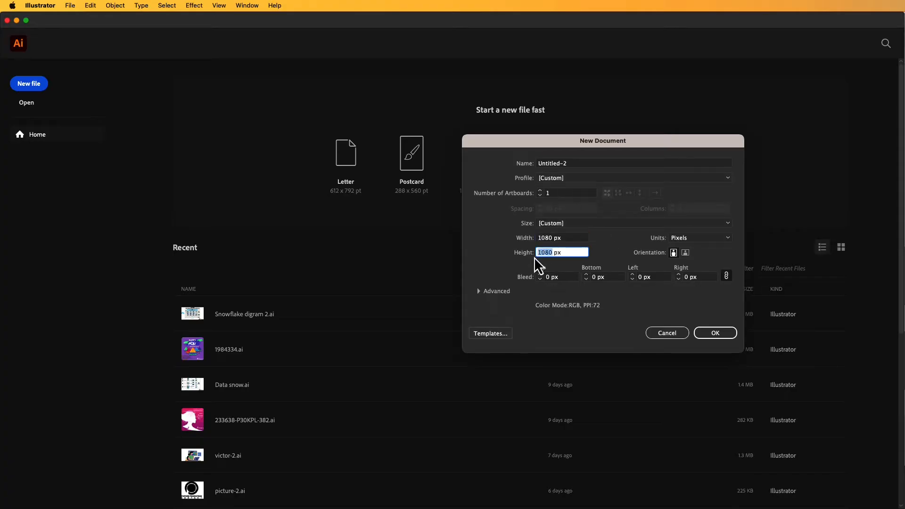
{"action": "left_click", "coordinate": [688, 240]}
{"action": "left_click", "coordinate": [692, 254]}
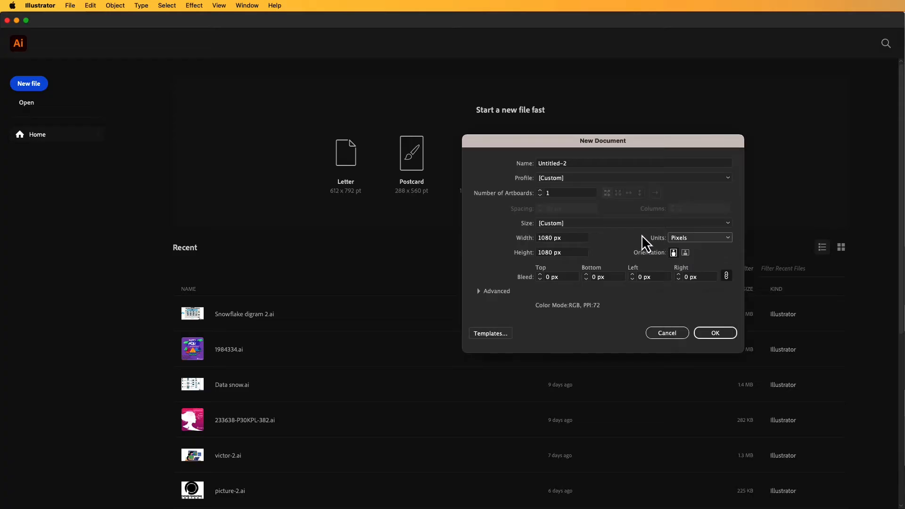
{"action": "left_click", "coordinate": [570, 164]}
{"action": "key", "text": "BackSpace"}
{"action": "key", "text": "BackSpace"}
{"action": "key", "text": "BackSpace"}
{"action": "key", "text": "BackSpace"}
{"action": "key", "text": "BackSpace"}
{"action": "key", "text": "BackSpace"}
{"action": "key", "text": "BackSpace"}
{"action": "key", "text": "BackSpace"}
{"action": "key", "text": "BackSpace"}
{"action": "type", "text": "Coffe banner"}
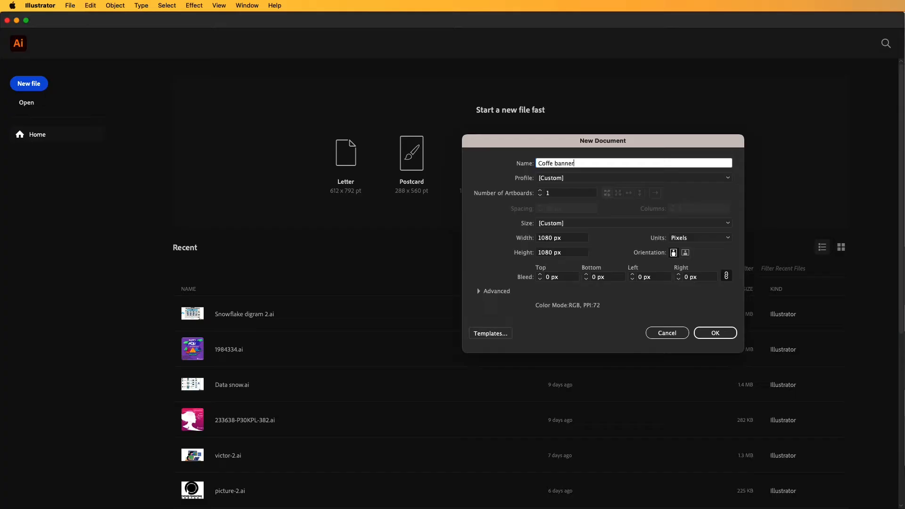
{"action": "left_click", "coordinate": [714, 333]}
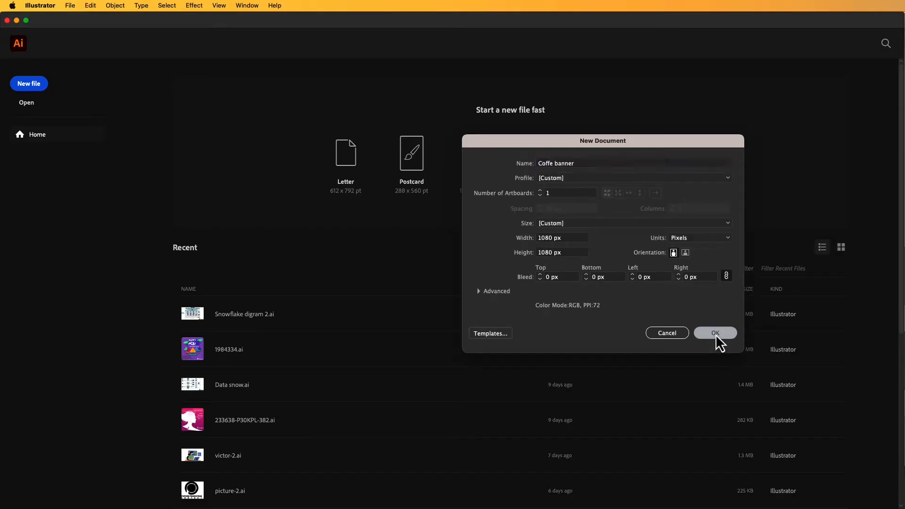
Create a 1080 × 1080 px rectangle and align it to the artboard so that it covers the whole area.
{"action": "key", "text": "space"}
{"action": "left_click_drag", "start_coordinate": [568, 285], "coordinate": [567, 283]}
{"action": "left_click_drag", "start_coordinate": [10, 156], "coordinate": [42, 154]}
{"action": "left_click", "coordinate": [387, 207]}
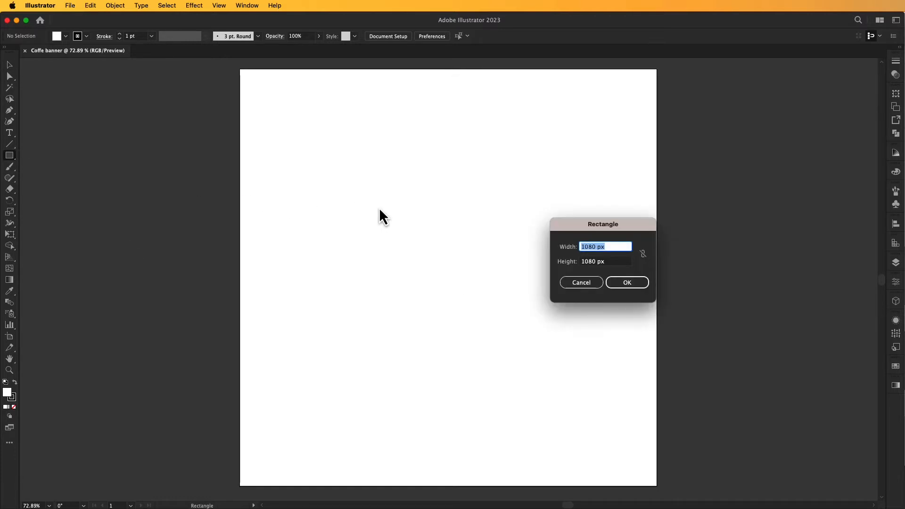
{"action": "left_click", "coordinate": [628, 283]}
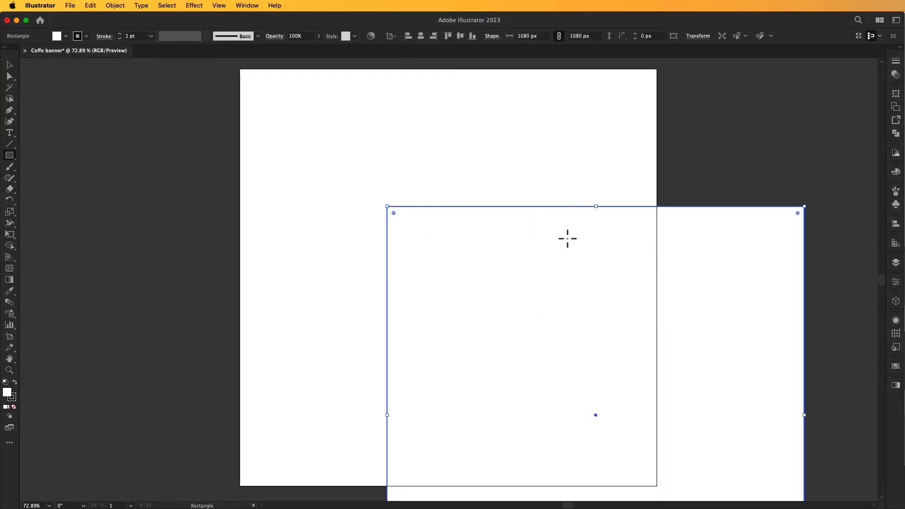
{"action": "left_click", "coordinate": [420, 36]}
{"action": "left_click", "coordinate": [448, 36]}
{"action": "left_click", "coordinate": [10, 64]}
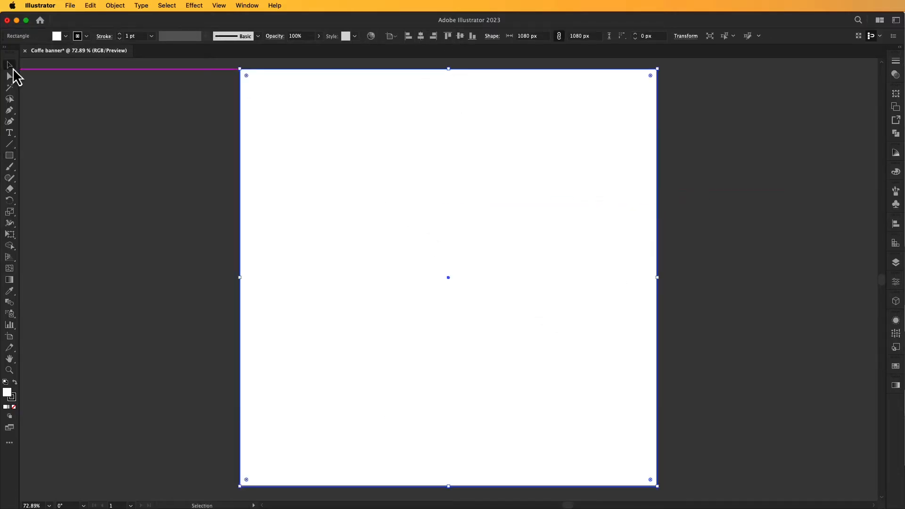
Fill the background rectangle with a white-to-black radial gradient.
{"action": "left_click", "coordinate": [895, 368]}
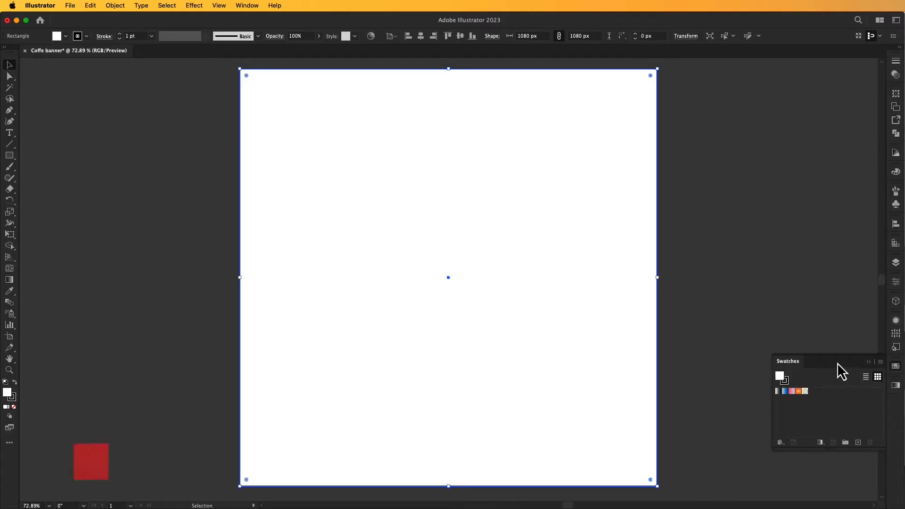
{"action": "left_click_drag", "start_coordinate": [838, 365], "coordinate": [835, 360]}
{"action": "left_click", "coordinate": [876, 348]}
{"action": "left_click", "coordinate": [772, 348]}
{"action": "left_click", "coordinate": [893, 366]}
{"action": "left_click_drag", "start_coordinate": [840, 363], "coordinate": [789, 204]}
{"action": "left_click", "coordinate": [778, 214]}
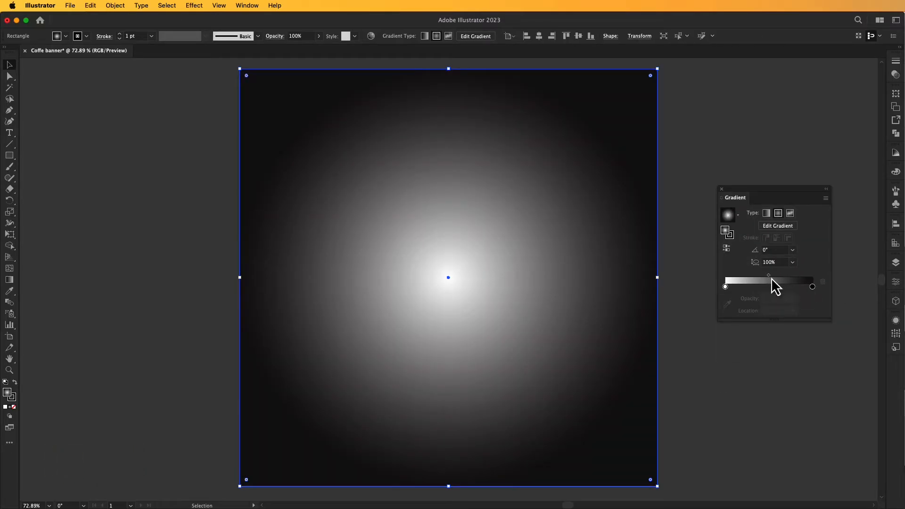
Replace the gradient's black end stop with a dark red swatch at 100% location.
{"action": "left_click", "coordinate": [811, 286]}
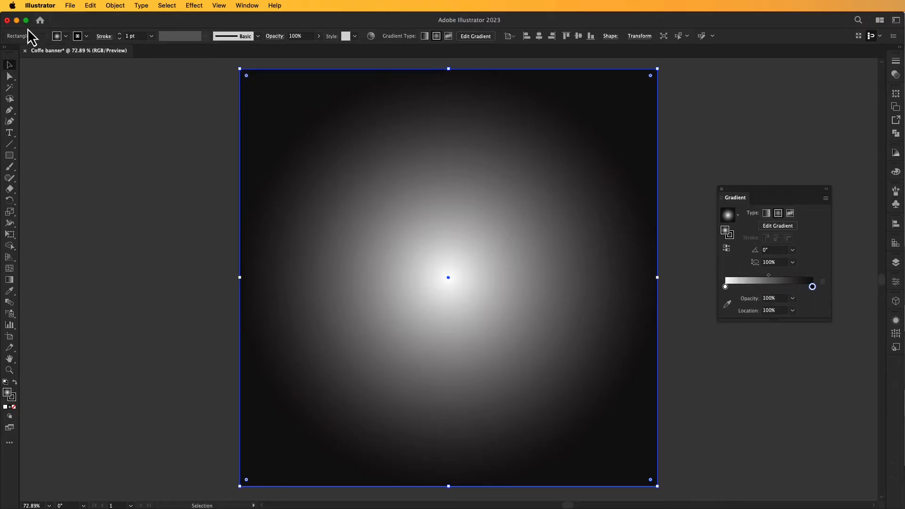
{"action": "left_click", "coordinate": [66, 37]}
{"action": "left_click_drag", "start_coordinate": [72, 53], "coordinate": [803, 285]}
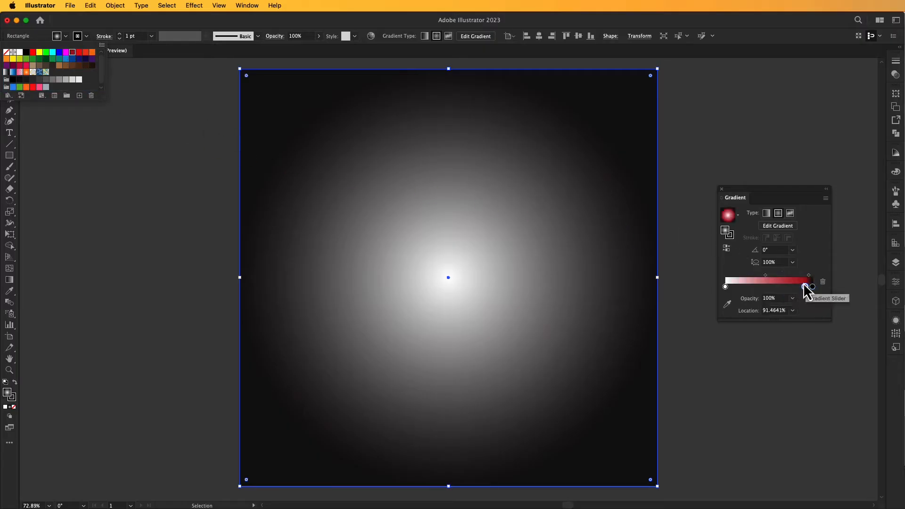
{"action": "left_click", "coordinate": [822, 283]}
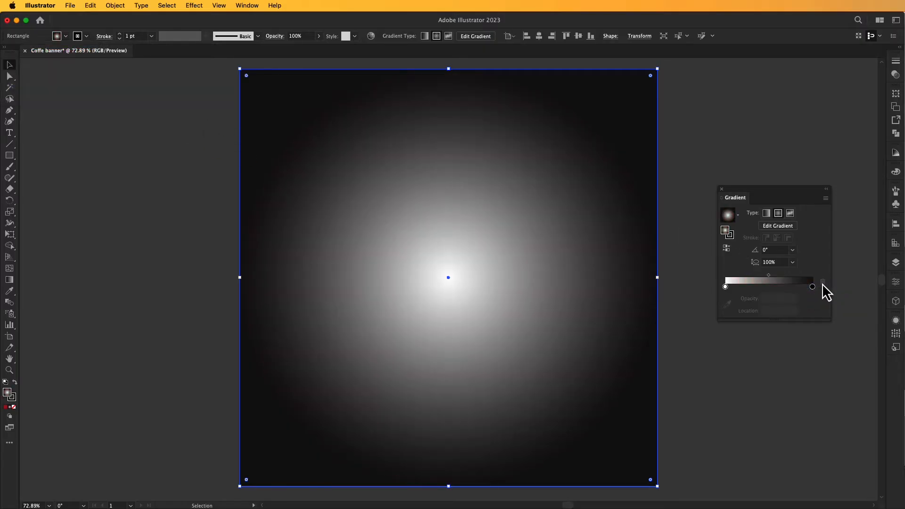
{"action": "left_click", "coordinate": [812, 286]}
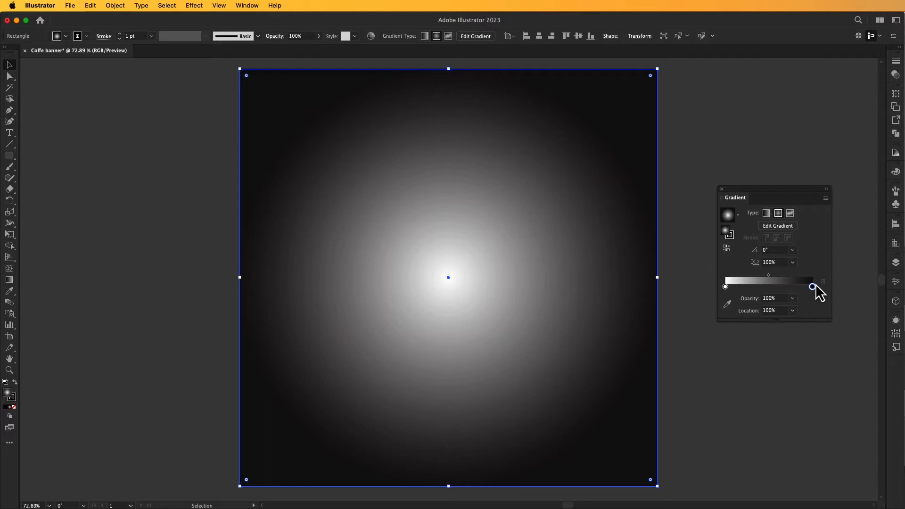
{"action": "key", "text": "super+z"}
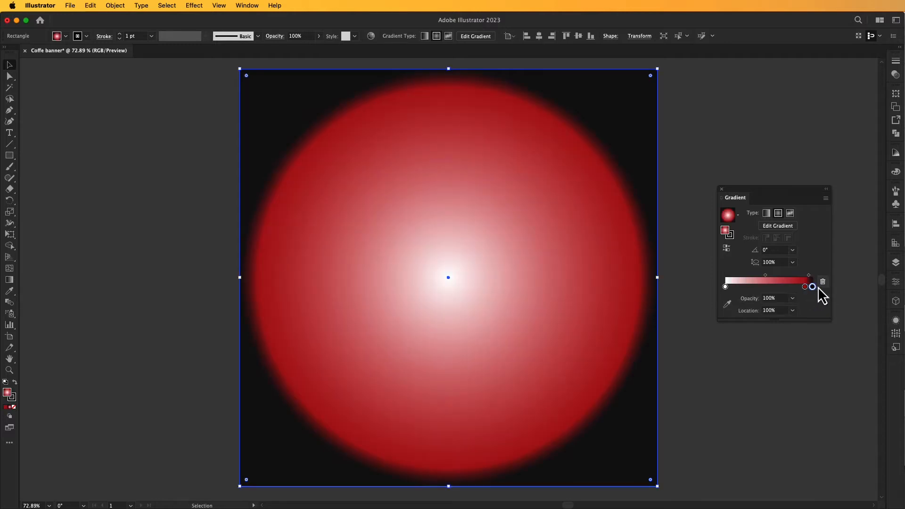
{"action": "left_click", "coordinate": [821, 282]}
{"action": "left_click_drag", "start_coordinate": [804, 286], "coordinate": [818, 288]}
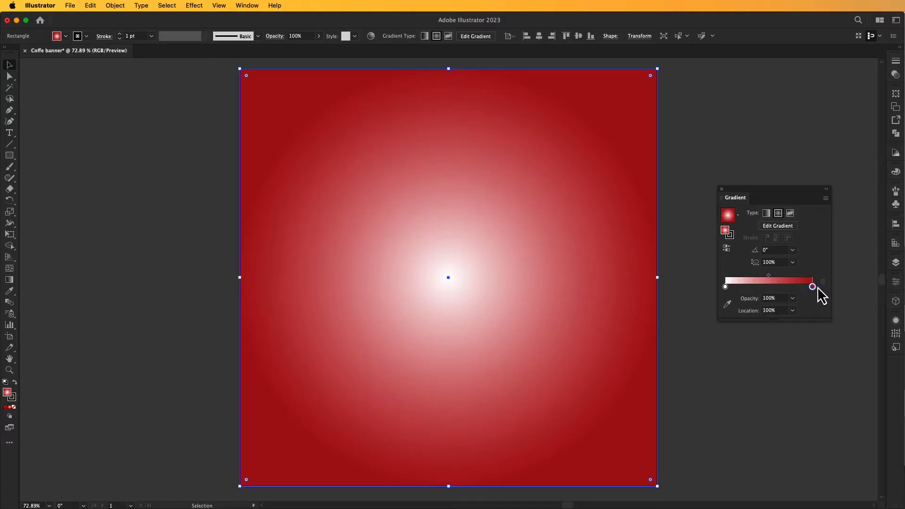
{"action": "left_click", "coordinate": [247, 6]}
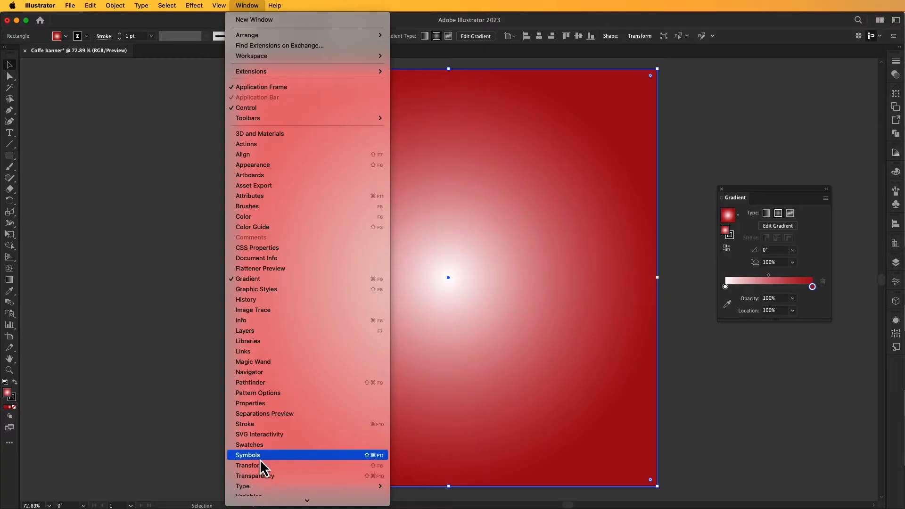
{"action": "left_click", "coordinate": [256, 446]}
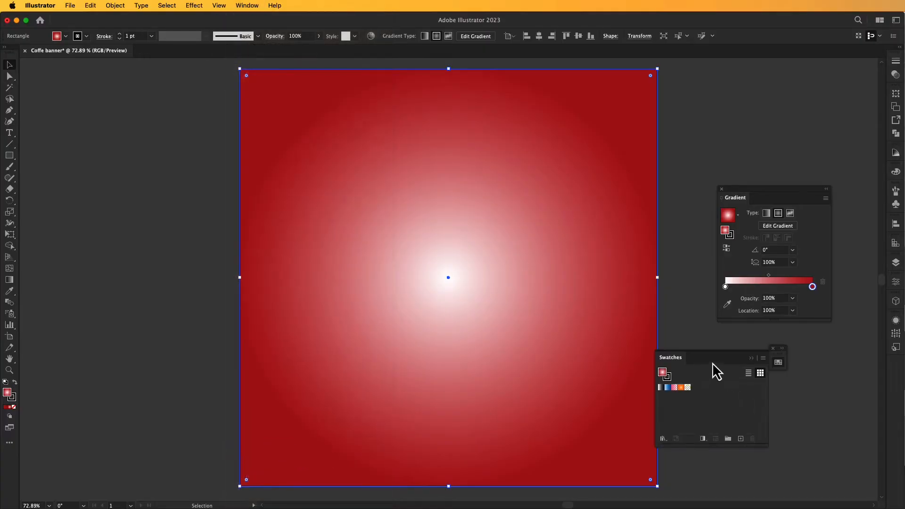
{"action": "left_click_drag", "start_coordinate": [712, 364], "coordinate": [751, 357]}
{"action": "left_click", "coordinate": [788, 373]}
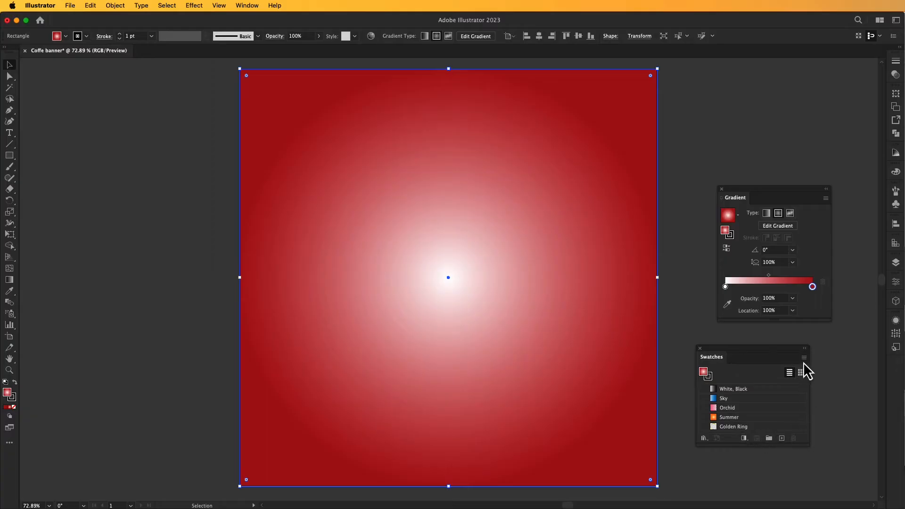
{"action": "left_click", "coordinate": [804, 348]}
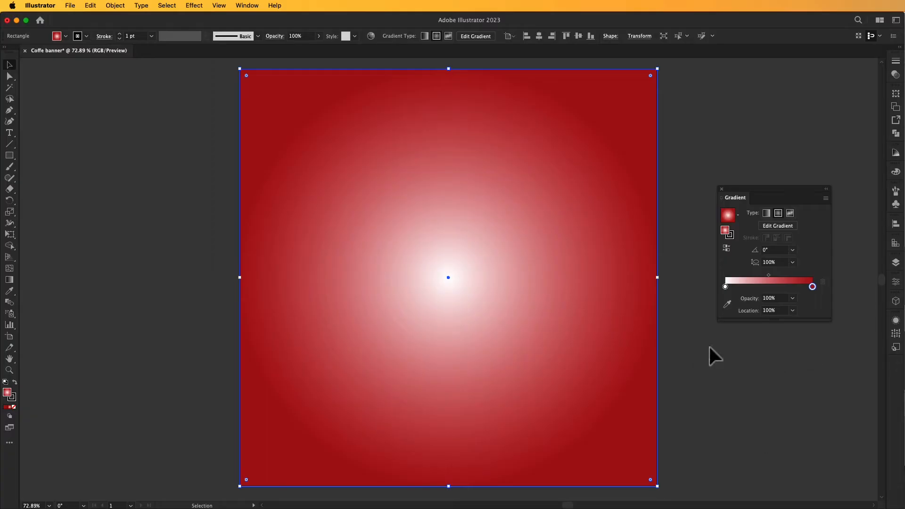
Try to change the gradient's end stop to a dark brown swatch.
{"action": "left_click", "coordinate": [709, 347]}
{"action": "double_click", "coordinate": [812, 277]}
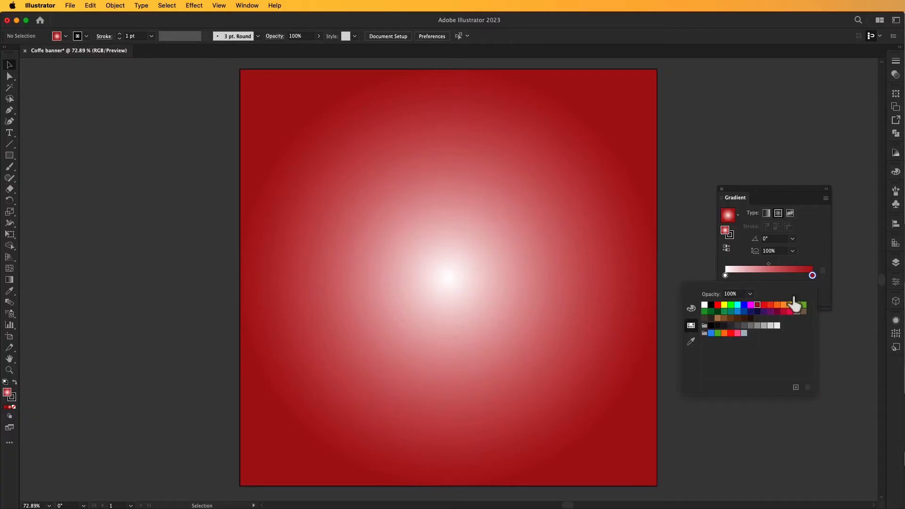
{"action": "left_click", "coordinate": [749, 319]}
{"action": "left_click", "coordinate": [744, 318]}
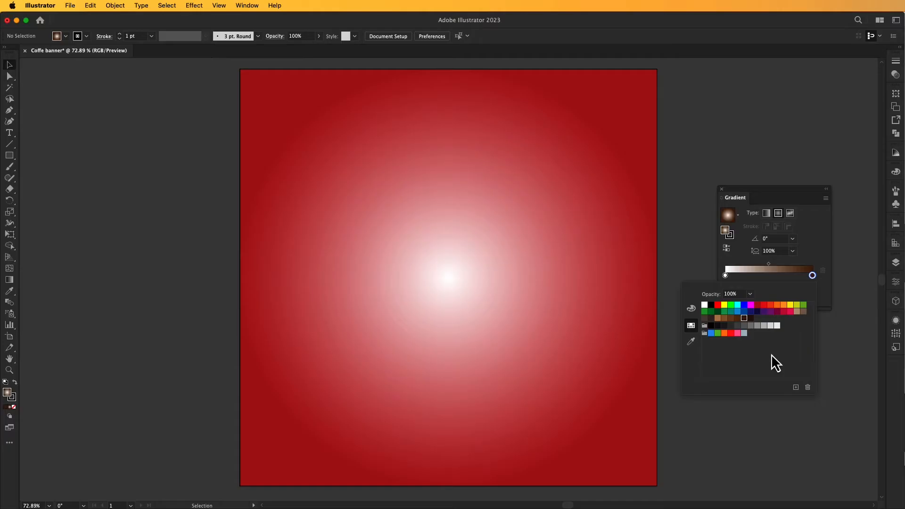
{"action": "left_click", "coordinate": [739, 405]}
Set the end colour of the rectangle's radial gradient to hex 9e2a2b.
{"action": "left_click", "coordinate": [537, 249]}
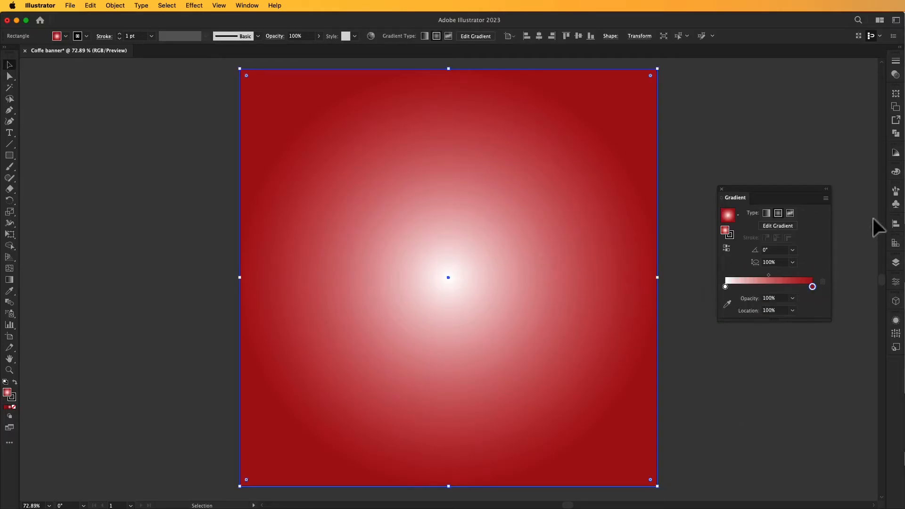
{"action": "left_click", "coordinate": [895, 172]}
{"action": "left_click", "coordinate": [867, 182]}
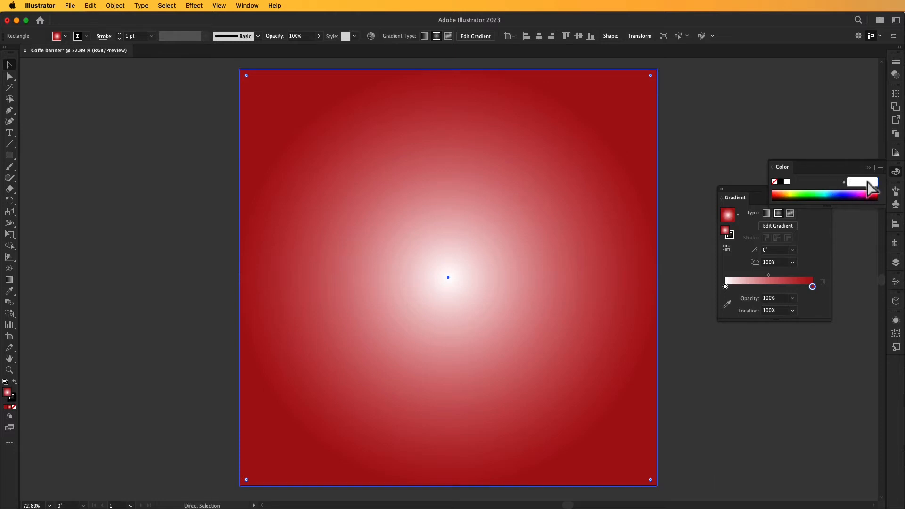
{"action": "left_click", "coordinate": [742, 126]}
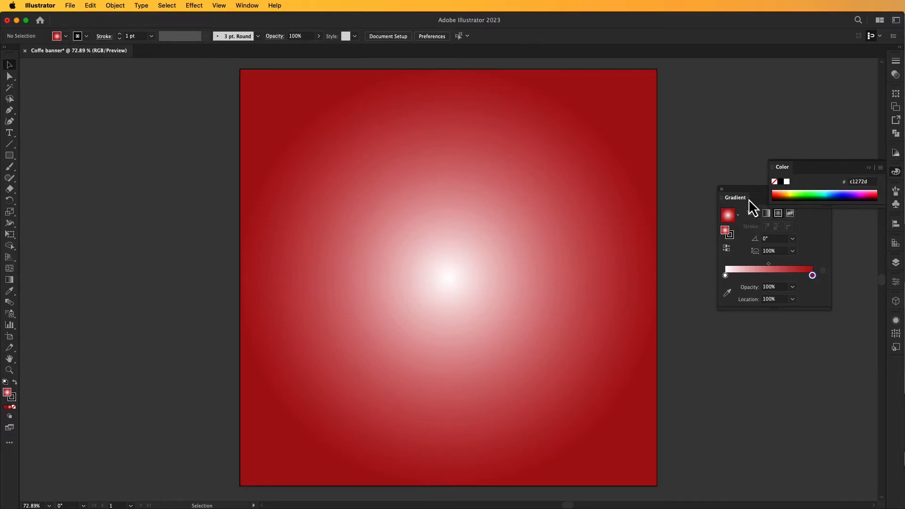
{"action": "left_click", "coordinate": [650, 266]}
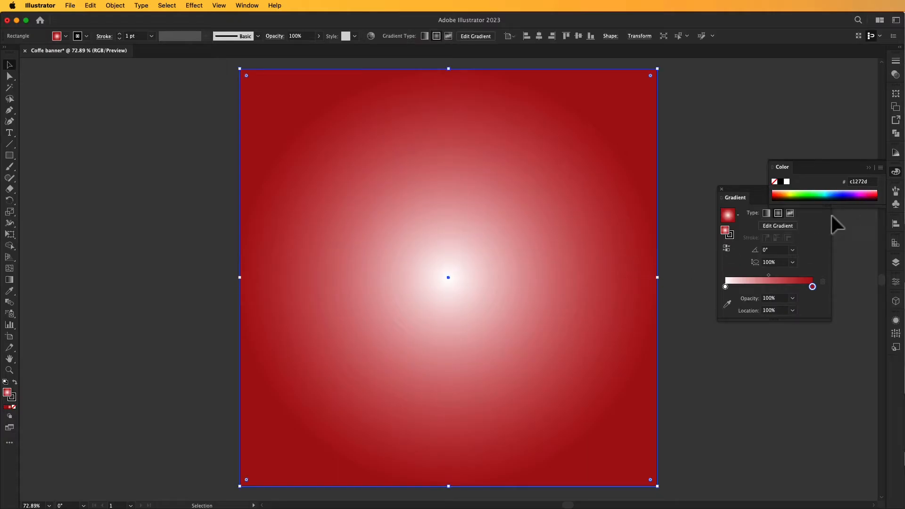
{"action": "left_click", "coordinate": [869, 183]}
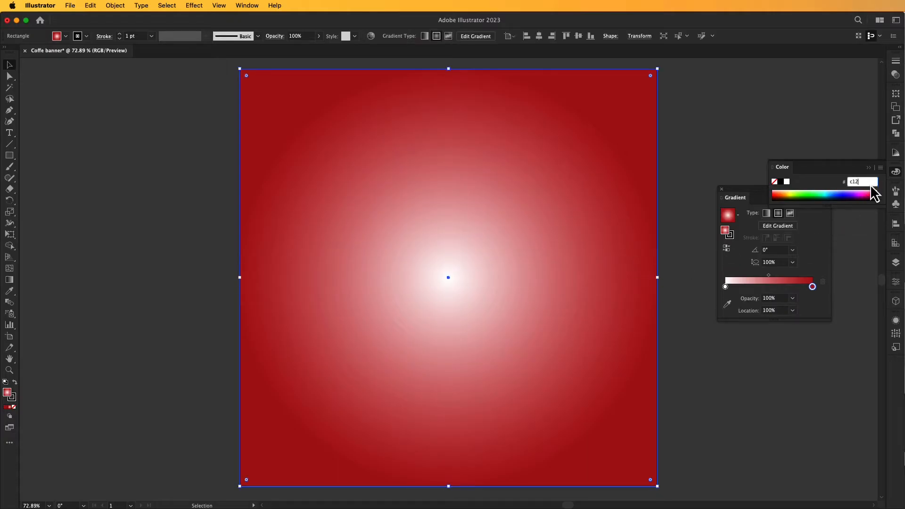
{"action": "type", "text": "9e2a2b"}
{"action": "left_click", "coordinate": [754, 126]}
{"action": "left_click", "coordinate": [576, 224]}
{"action": "left_click_drag", "start_coordinate": [640, 256], "coordinate": [639, 248]}
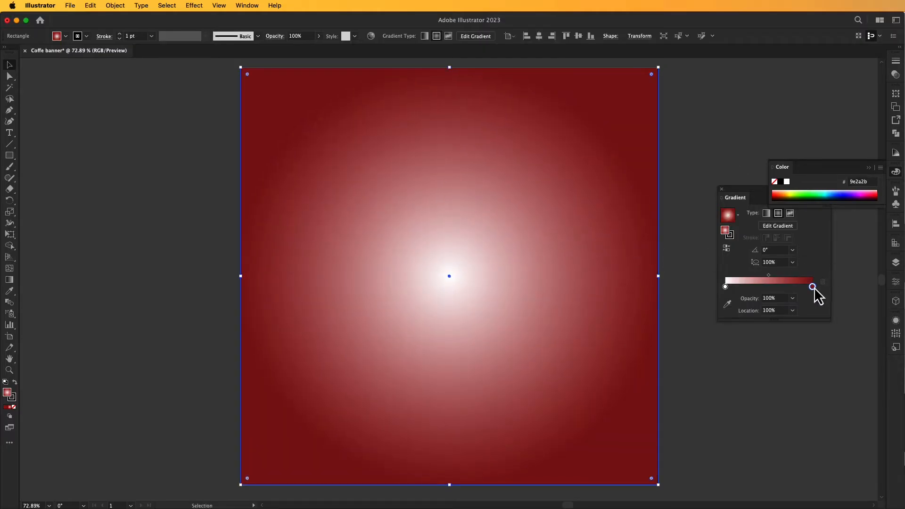
Shift the gradient's midpoint toward the white stop, to a location of about 29%.
{"action": "left_click_drag", "start_coordinate": [768, 276], "coordinate": [751, 278]}
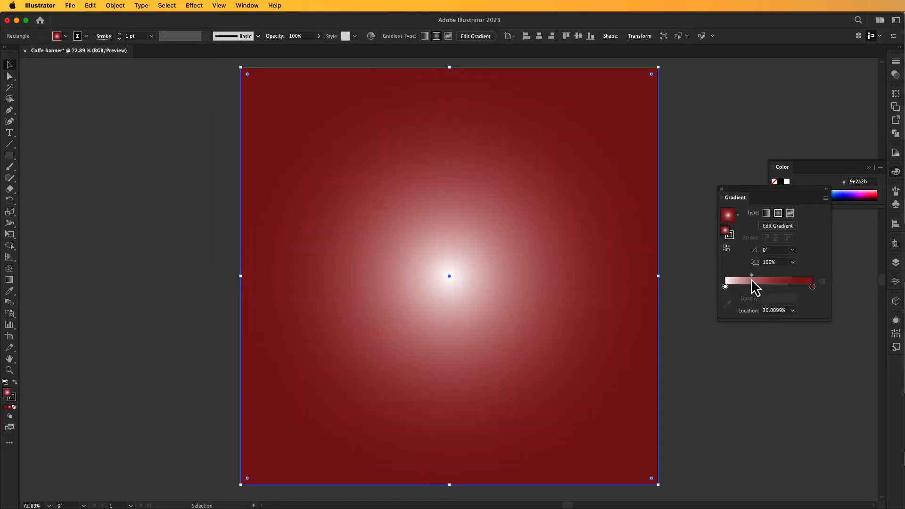
{"action": "left_click", "coordinate": [867, 168]}
{"action": "left_click_drag", "start_coordinate": [781, 201], "coordinate": [765, 154]}
{"action": "left_click_drag", "start_coordinate": [735, 228], "coordinate": [733, 229]}
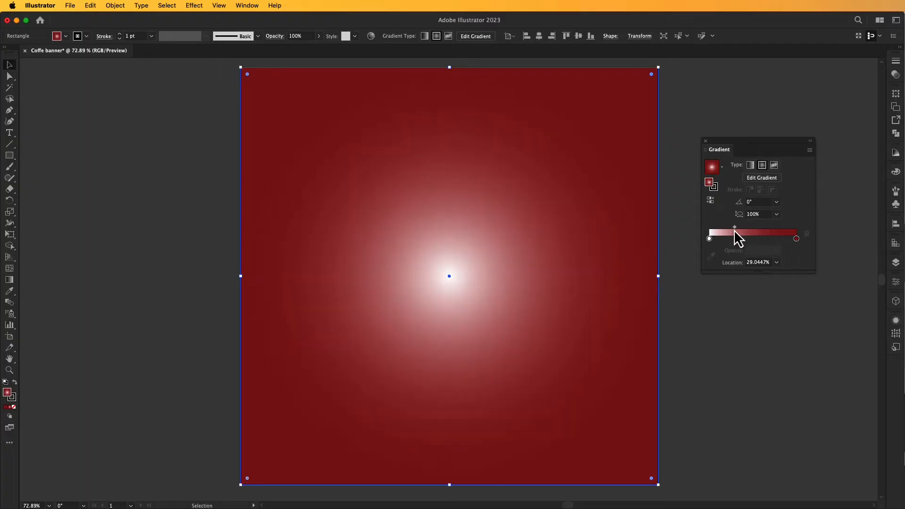
{"action": "left_click_drag", "start_coordinate": [806, 144], "coordinate": [819, 83]}
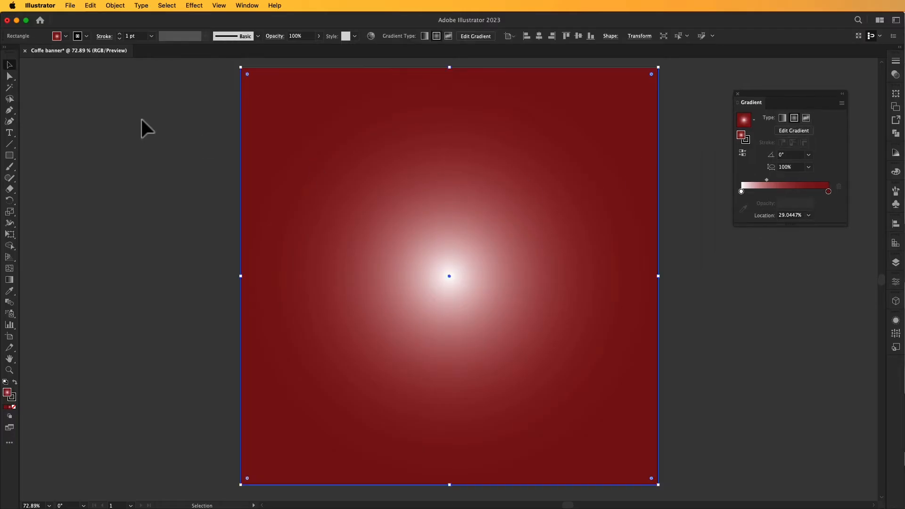
Place the flying coffee cup PNG from the Downloads folder over the red background, about 757 px wide.
{"action": "left_click", "coordinate": [70, 6]}
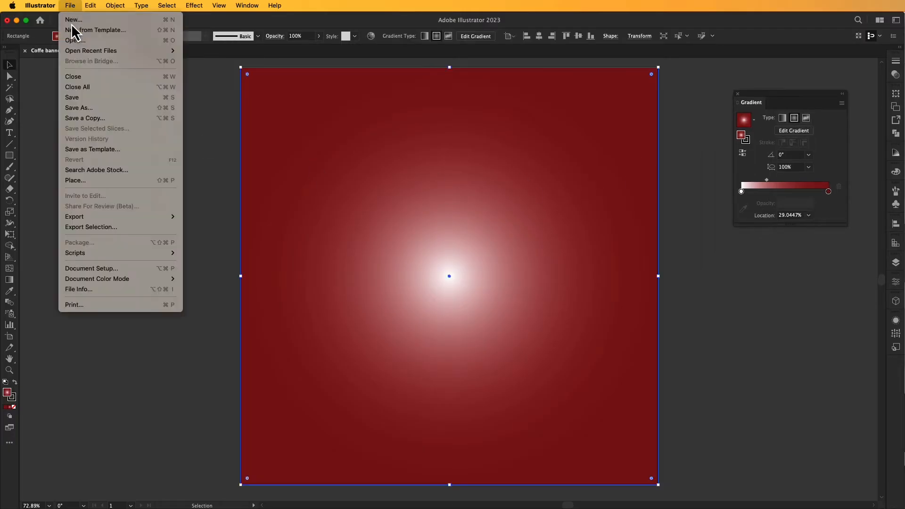
{"action": "left_click", "coordinate": [87, 180]}
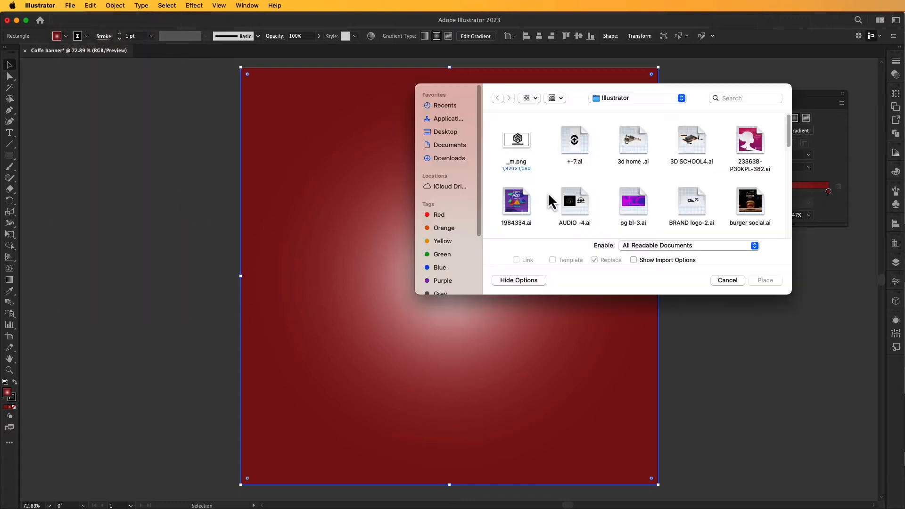
{"action": "left_click", "coordinate": [449, 158]}
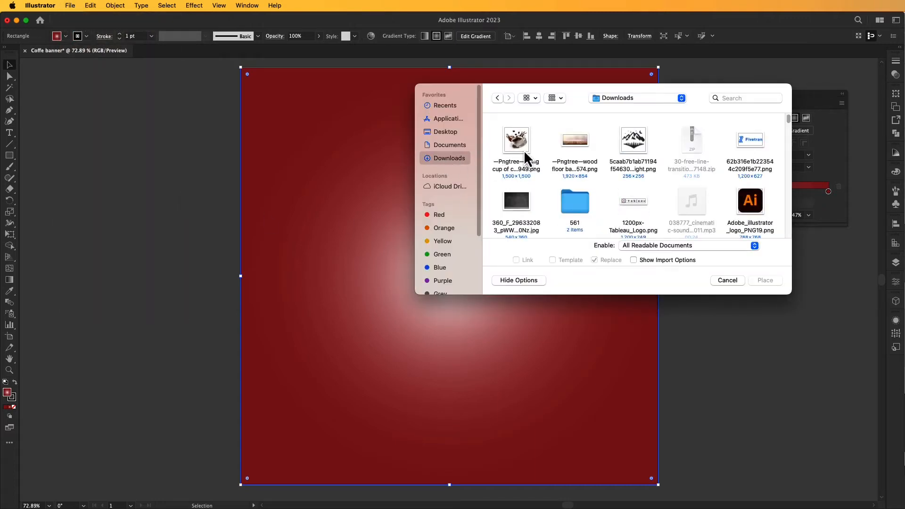
{"action": "left_click", "coordinate": [519, 146]}
{"action": "left_click", "coordinate": [764, 280]}
{"action": "left_click_drag", "start_coordinate": [302, 109], "coordinate": [596, 411]}
Move the coffee cup image about 17 px left and 59 px down, scale it down slightly and deselect it.
{"action": "left_click_drag", "start_coordinate": [503, 294], "coordinate": [495, 319]}
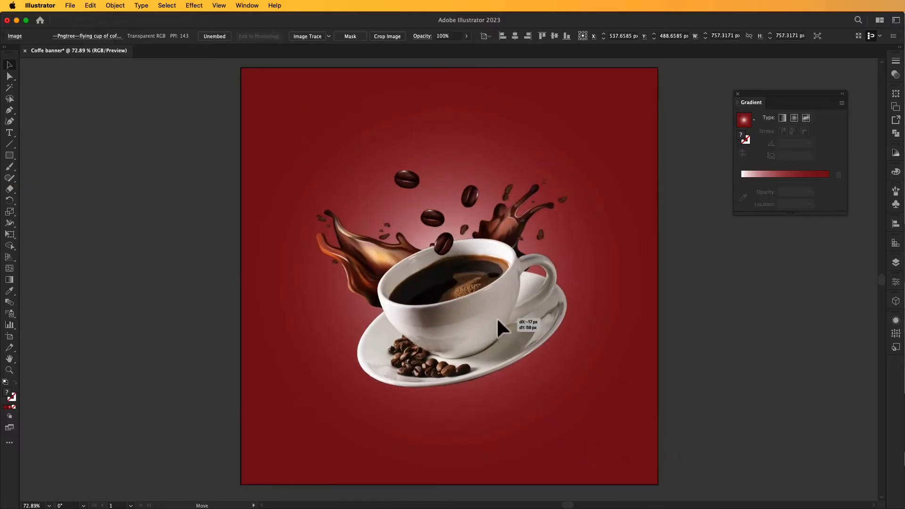
{"action": "left_click_drag", "start_coordinate": [586, 135], "coordinate": [571, 172]}
{"action": "left_click", "coordinate": [713, 249]}
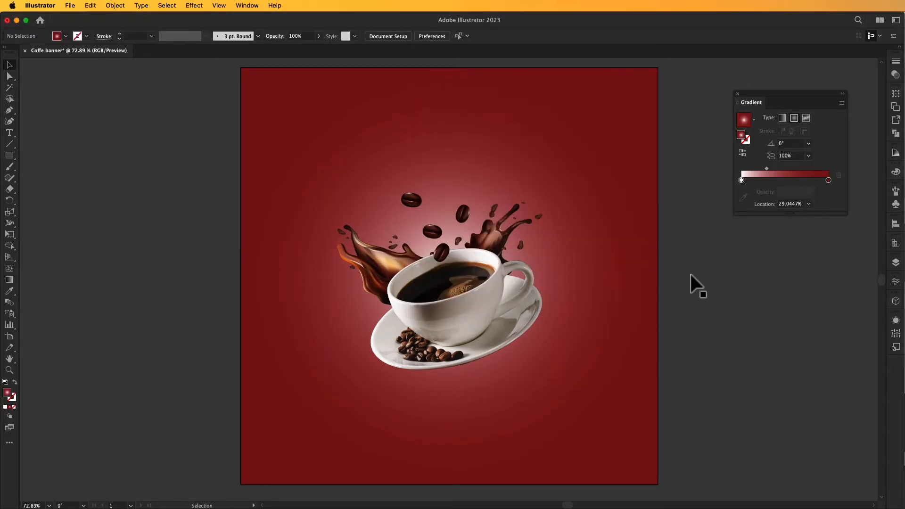
Change the end colour of the background rectangle's radial gradient to hex 540b0e.
{"action": "left_click", "coordinate": [588, 244]}
{"action": "left_click", "coordinate": [828, 192]}
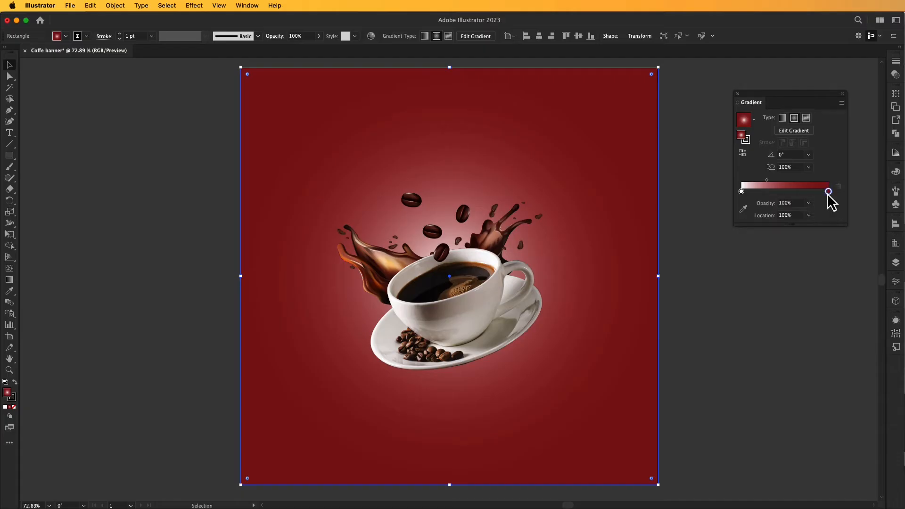
{"action": "left_click", "coordinate": [895, 172]}
{"action": "left_click", "coordinate": [869, 184]}
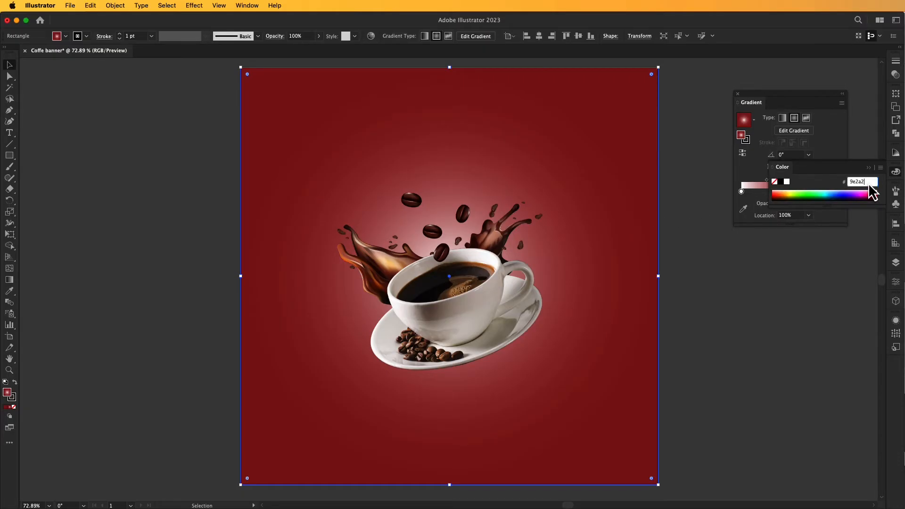
{"action": "type", "text": "540b0e"}
{"action": "key", "text": "Return"}
{"action": "left_click", "coordinate": [801, 261]}
{"action": "left_click", "coordinate": [629, 258]}
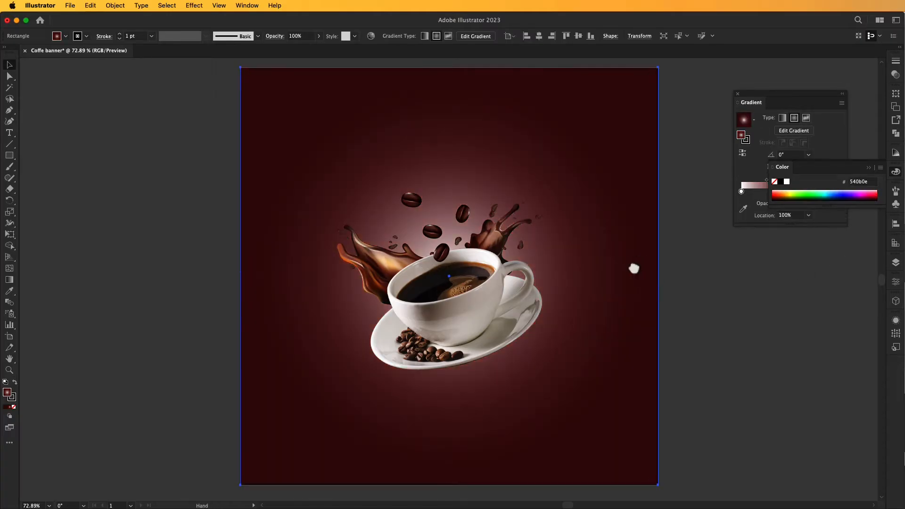
{"action": "left_click_drag", "start_coordinate": [633, 267], "coordinate": [643, 261]}
{"action": "left_click", "coordinate": [867, 167]}
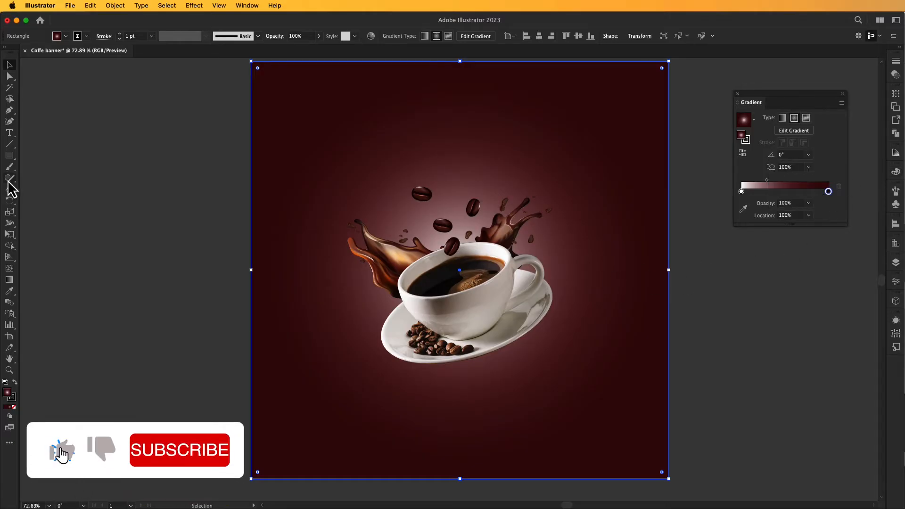
Extend the background's radial gradient beyond the rectangle's side edges with the Gradient tool, pull its midpoint slightly toward the centre and deselect.
{"action": "left_click", "coordinate": [10, 280]}
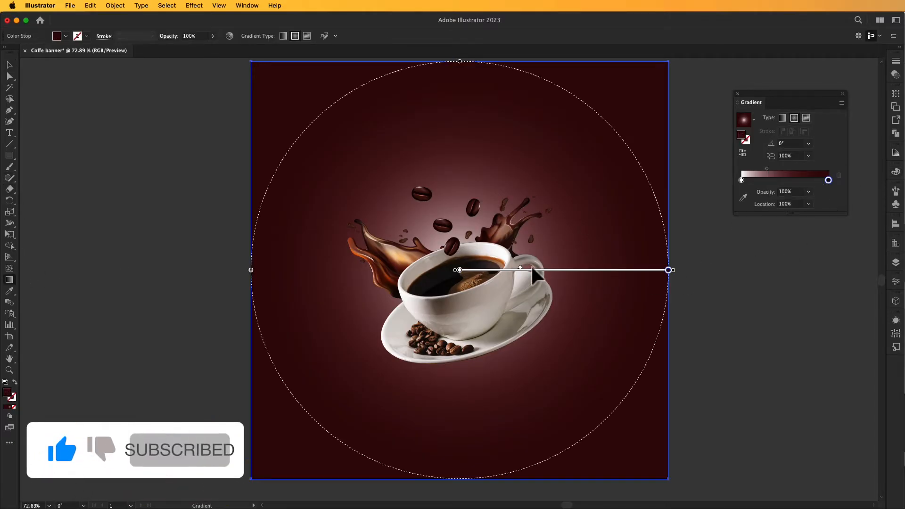
{"action": "left_click_drag", "start_coordinate": [668, 270], "coordinate": [729, 284]}
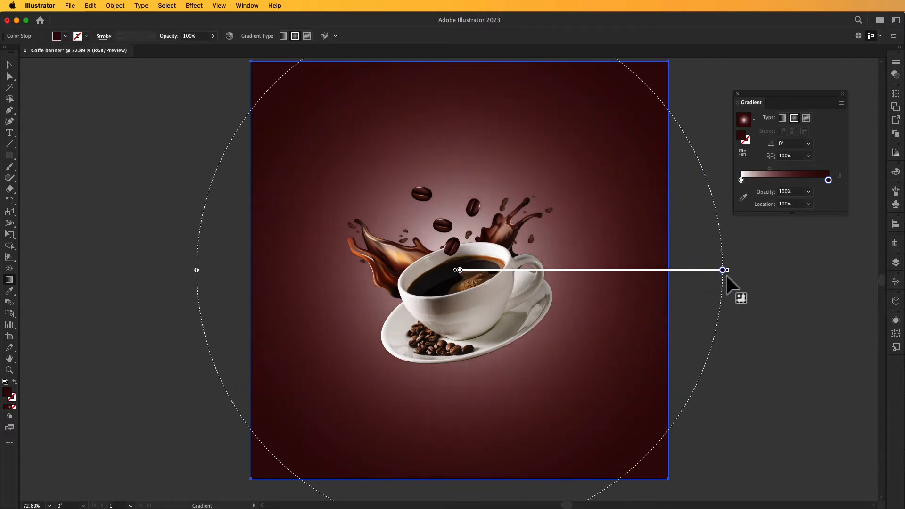
{"action": "left_click_drag", "start_coordinate": [544, 268], "coordinate": [534, 268]}
{"action": "left_click", "coordinate": [9, 65]}
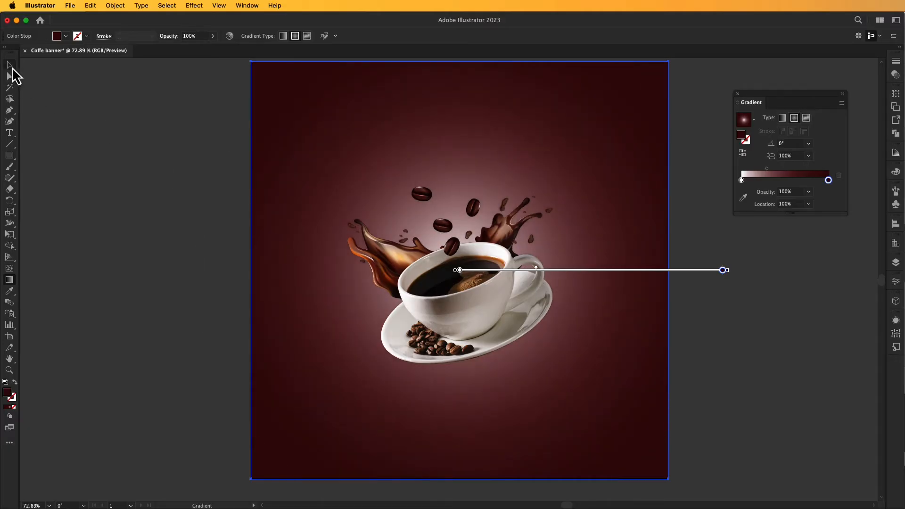
{"action": "left_click", "coordinate": [115, 137]}
{"action": "key", "text": "super+minus"}
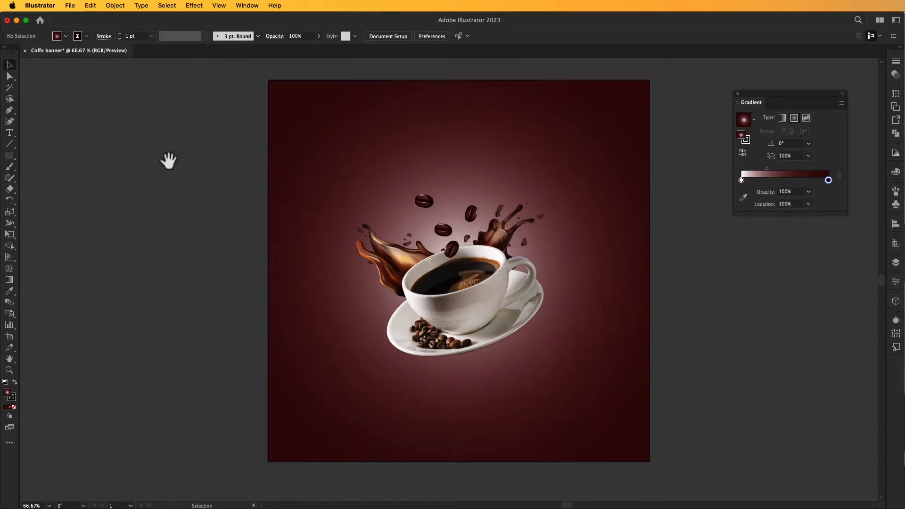
{"action": "scroll", "coordinate": [168, 160], "scroll_direction": "down", "scroll_amount": 2}
{"action": "left_click_drag", "start_coordinate": [186, 169], "coordinate": [186, 200]}
Try moving the dark stop of the background gradient toward the white stop, returning it to a location of 100%.
{"action": "left_click", "coordinate": [464, 279]}
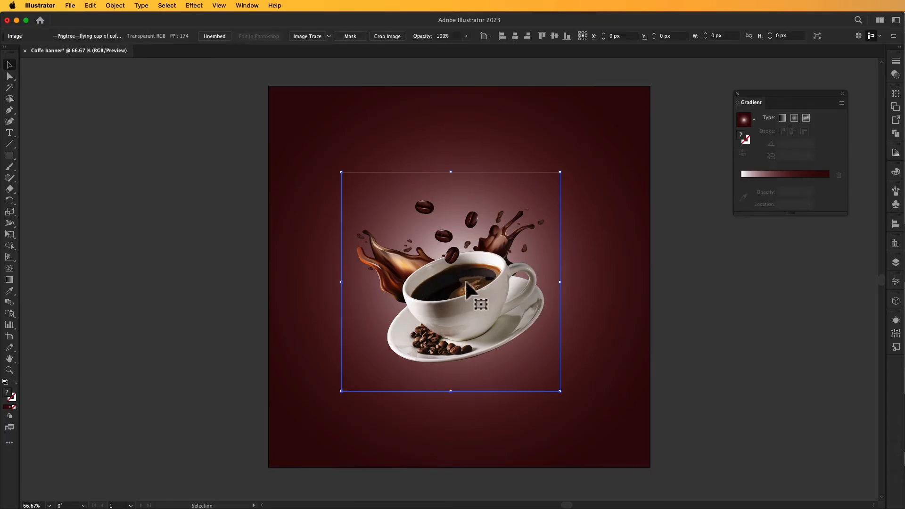
{"action": "left_click", "coordinate": [742, 261]}
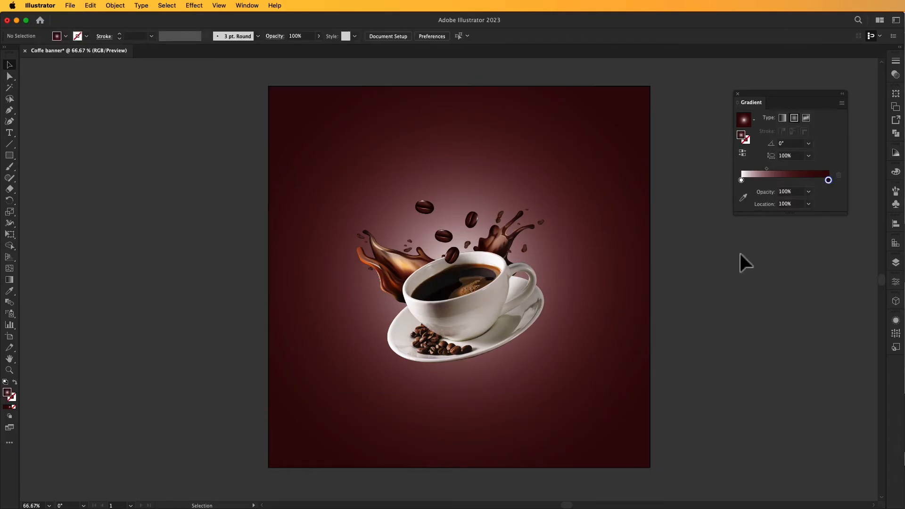
{"action": "left_click", "coordinate": [603, 292]}
{"action": "left_click_drag", "start_coordinate": [770, 182], "coordinate": [832, 197]}
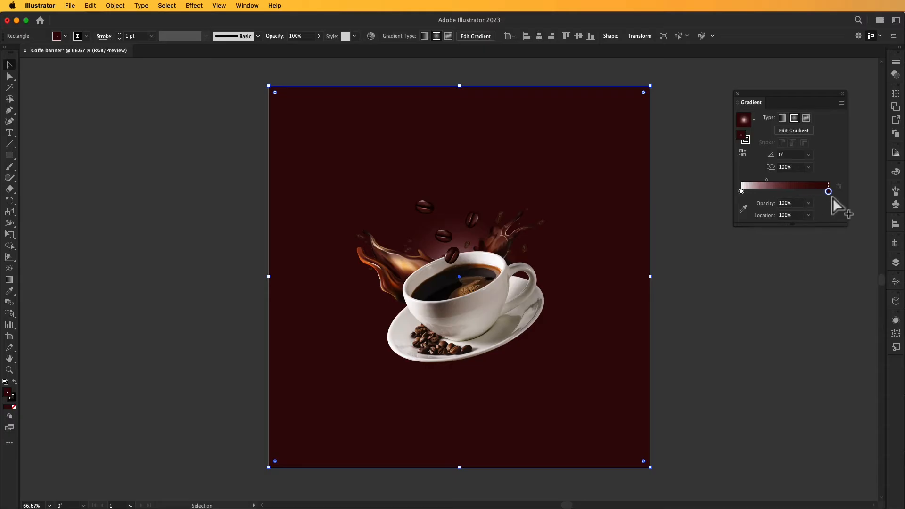
{"action": "left_click", "coordinate": [722, 251]}
{"action": "key", "text": "space"}
{"action": "left_click_drag", "start_coordinate": [686, 275], "coordinate": [683, 270]}
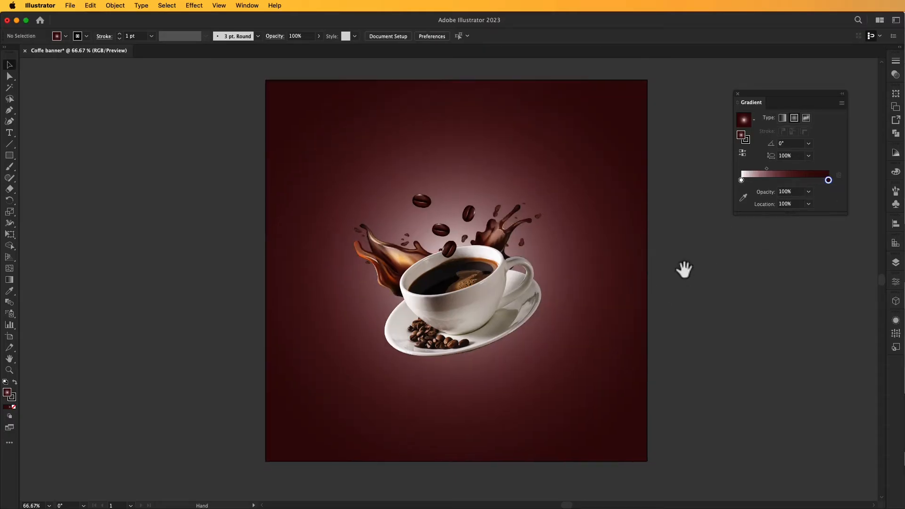
Draw a flat horizontal ellipse about 545 × 93 px just below the saucer as the cup's shadow.
{"action": "left_click", "coordinate": [497, 285]}
{"action": "left_click", "coordinate": [129, 242]}
{"action": "left_click_drag", "start_coordinate": [8, 158], "coordinate": [40, 178]}
{"action": "left_click_drag", "start_coordinate": [376, 371], "coordinate": [569, 402]}
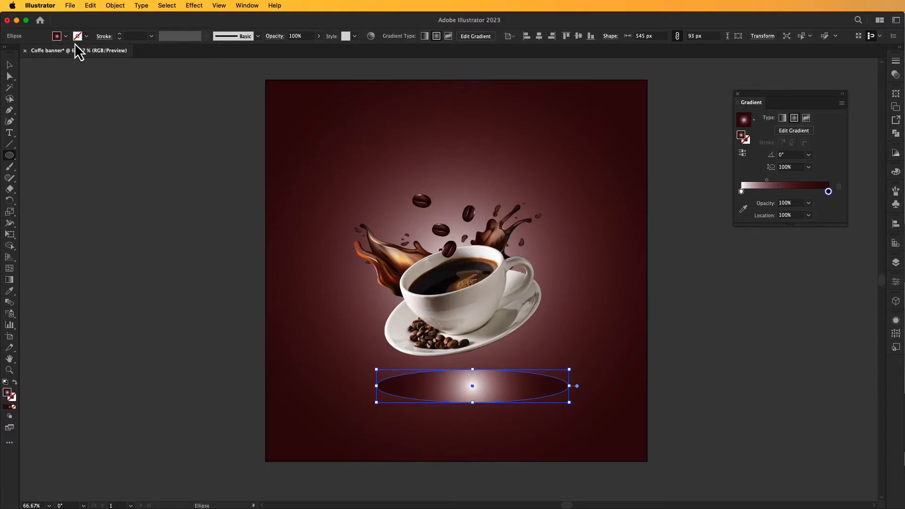
Fill the ellipse with a dark grey swatch and shift it slightly left and up beneath the cup.
{"action": "left_click", "coordinate": [66, 36]}
{"action": "left_click", "coordinate": [25, 80]}
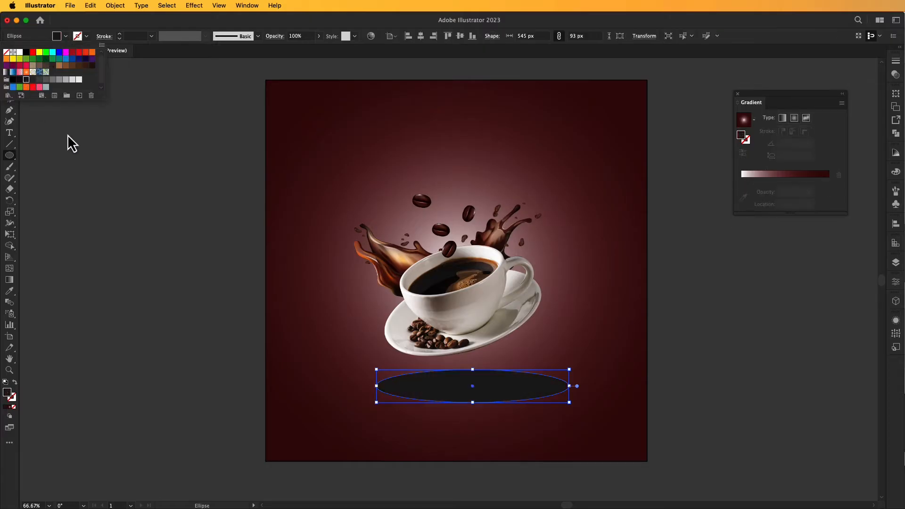
{"action": "left_click", "coordinate": [92, 149]}
{"action": "left_click", "coordinate": [55, 100]}
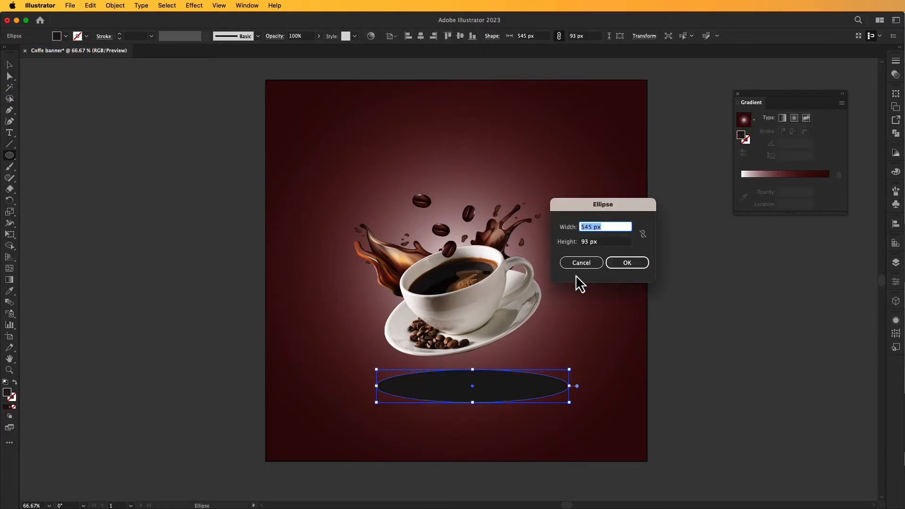
{"action": "left_click", "coordinate": [581, 263]}
{"action": "left_click", "coordinate": [9, 64]}
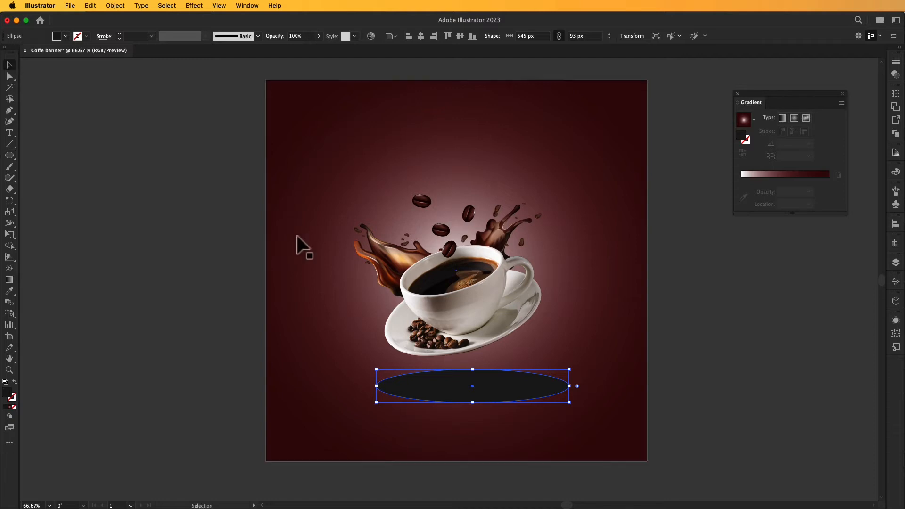
{"action": "left_click_drag", "start_coordinate": [460, 394], "coordinate": [449, 387]}
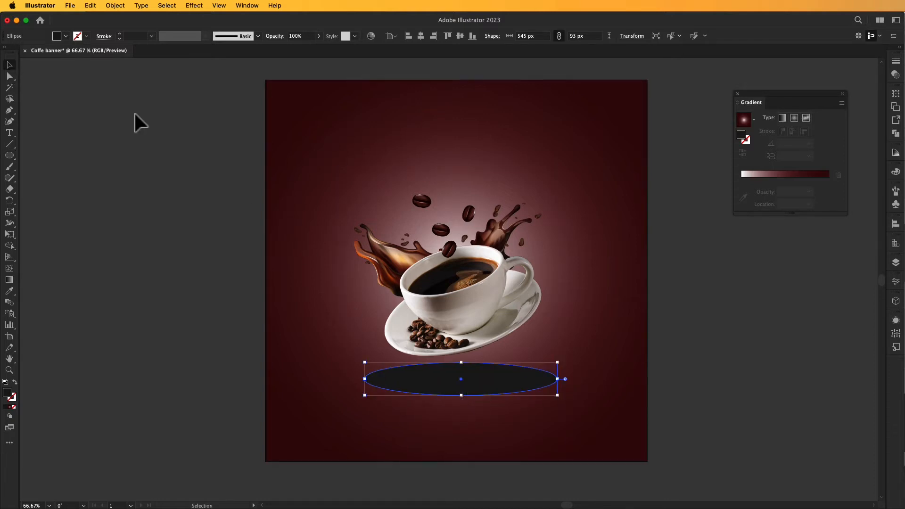
Apply a Gaussian Blur with a radius of about 15 pixels to the shadow ellipse and deselect it.
{"action": "left_click", "coordinate": [194, 5]}
{"action": "mouse_move", "coordinate": [212, 211]}
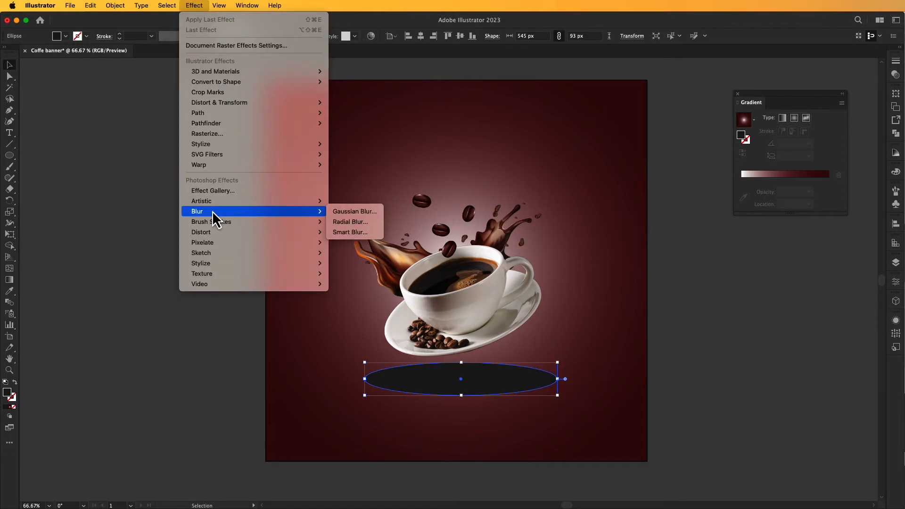
{"action": "left_click", "coordinate": [341, 211]}
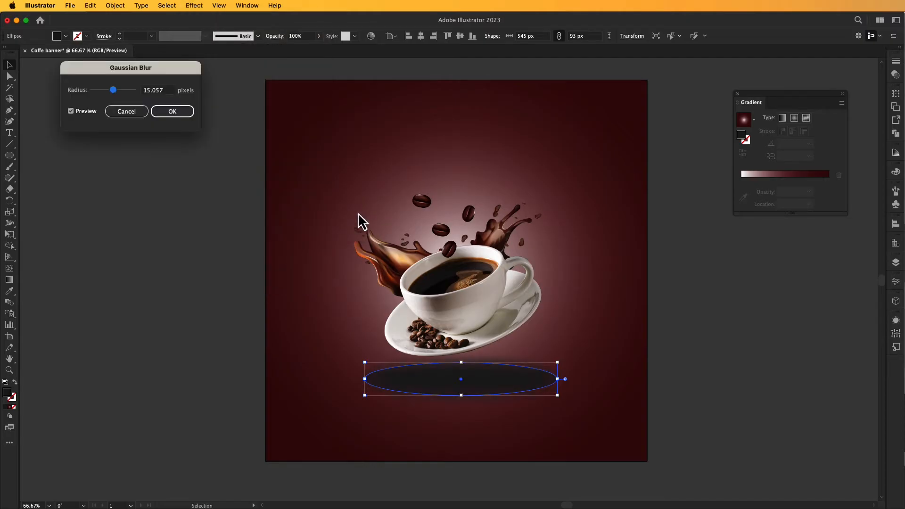
{"action": "left_click_drag", "start_coordinate": [115, 91], "coordinate": [115, 91]}
{"action": "left_click", "coordinate": [173, 112]}
{"action": "left_click", "coordinate": [185, 138]}
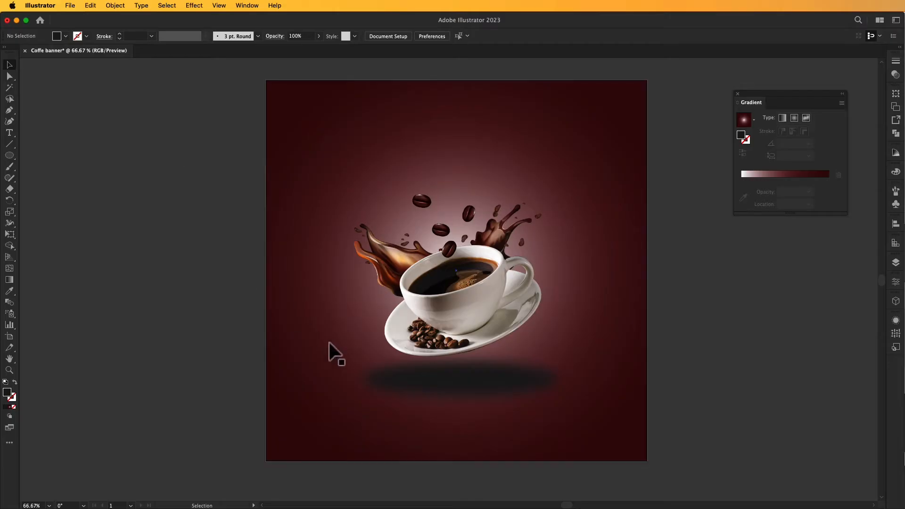
Lower the shadow ellipse's opacity to 68% and change its fill to the darker grey 1a1a1a.
{"action": "left_click", "coordinate": [420, 388]}
{"action": "left_click", "coordinate": [317, 38]}
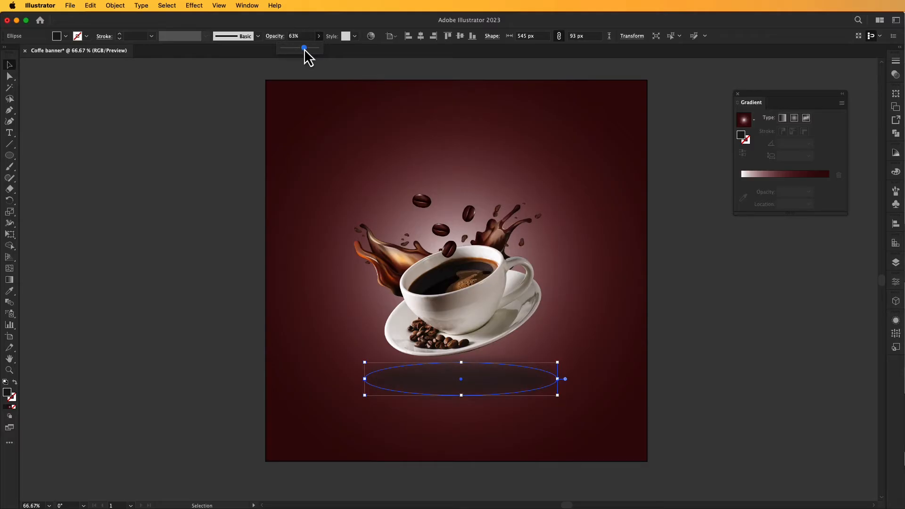
{"action": "left_click", "coordinate": [121, 105]}
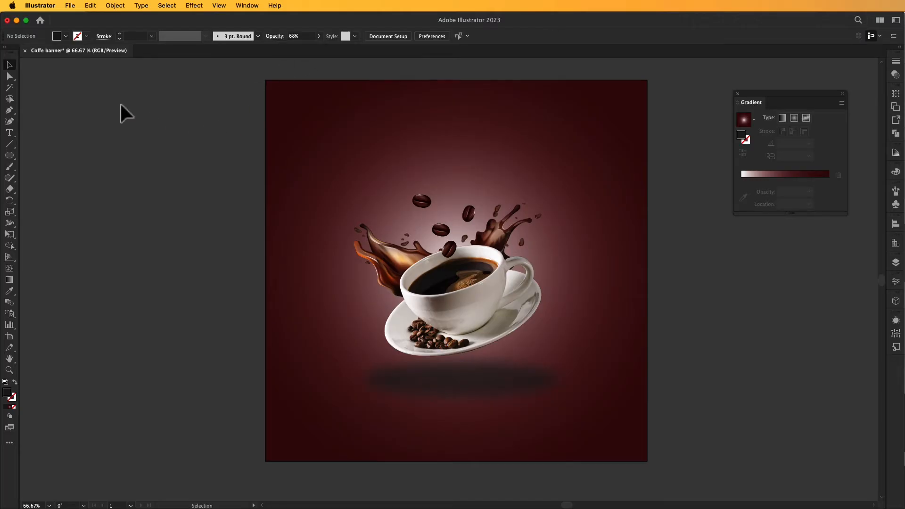
{"action": "left_click", "coordinate": [490, 390]}
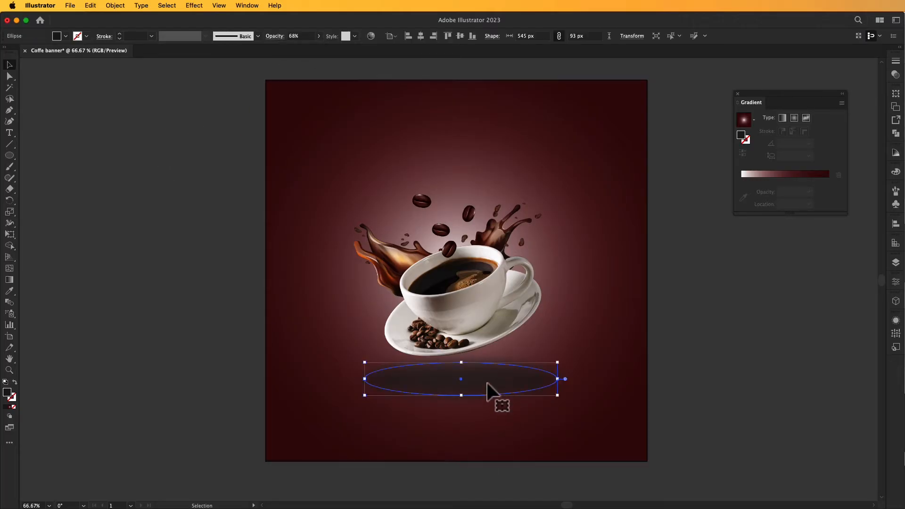
{"action": "left_click", "coordinate": [77, 37]}
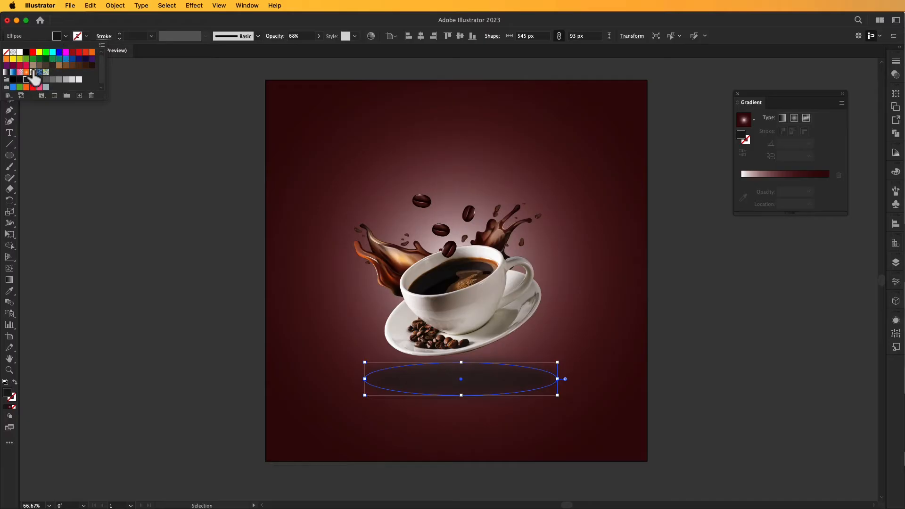
{"action": "left_click", "coordinate": [115, 156]}
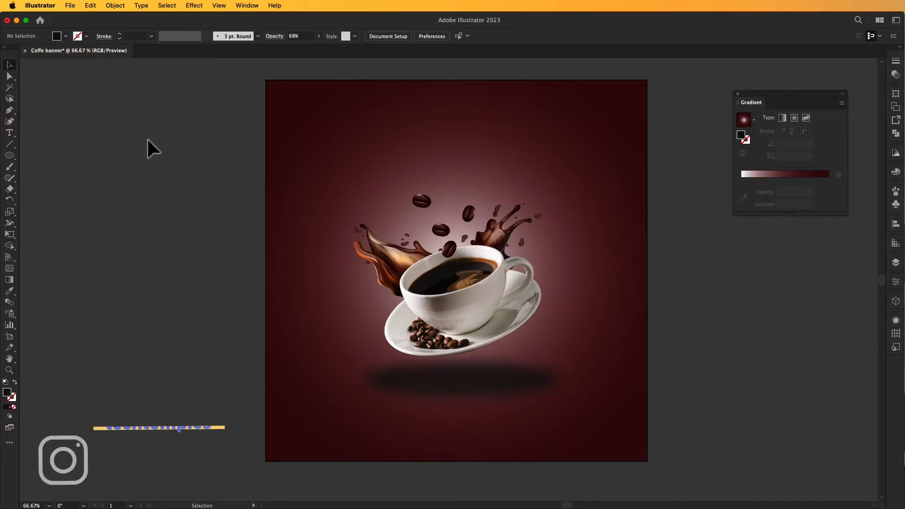
Move the shadow ellipse slightly right, rotate it to follow the saucer's tilt and raise it closer to the cup.
{"action": "mouse_move", "coordinate": [493, 380]}
{"action": "left_mouse_down"}
{"action": "mouse_move", "coordinate": [500, 376]}
{"action": "mouse_move", "coordinate": [488, 374]}
{"action": "left_mouse_up"}
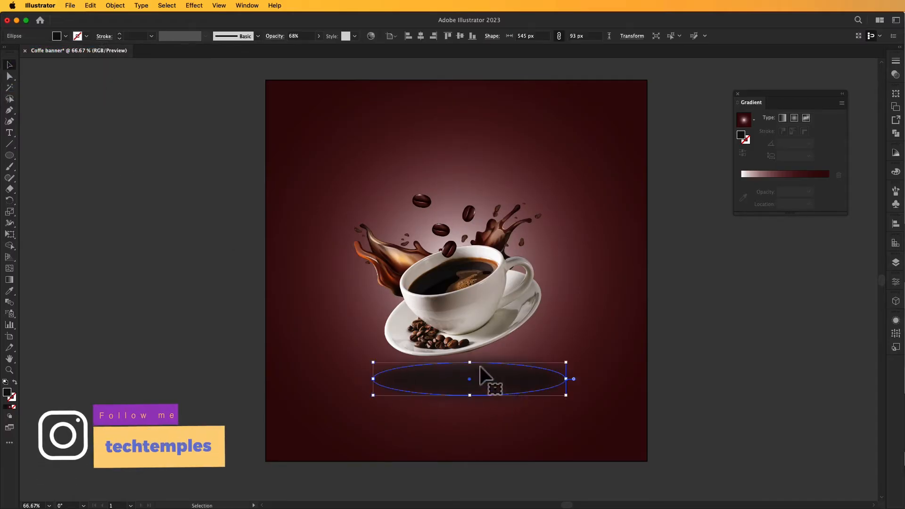
{"action": "left_click_drag", "start_coordinate": [568, 401], "coordinate": [569, 386]}
{"action": "left_click_drag", "start_coordinate": [509, 381], "coordinate": [510, 371]}
Bring the coffee cup image in front of the shadow and lower it slightly toward the shadow.
{"action": "left_click", "coordinate": [472, 320]}
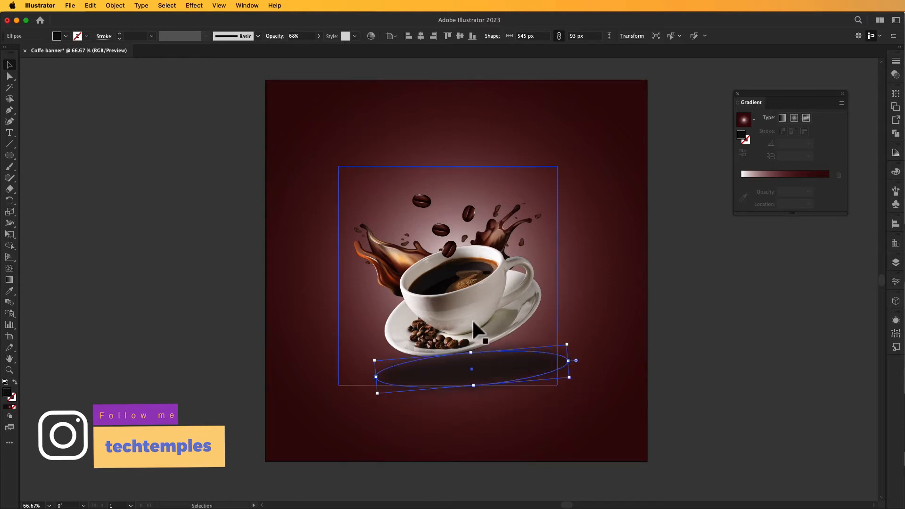
{"action": "right_click", "coordinate": [459, 297]}
{"action": "left_click", "coordinate": [569, 432]}
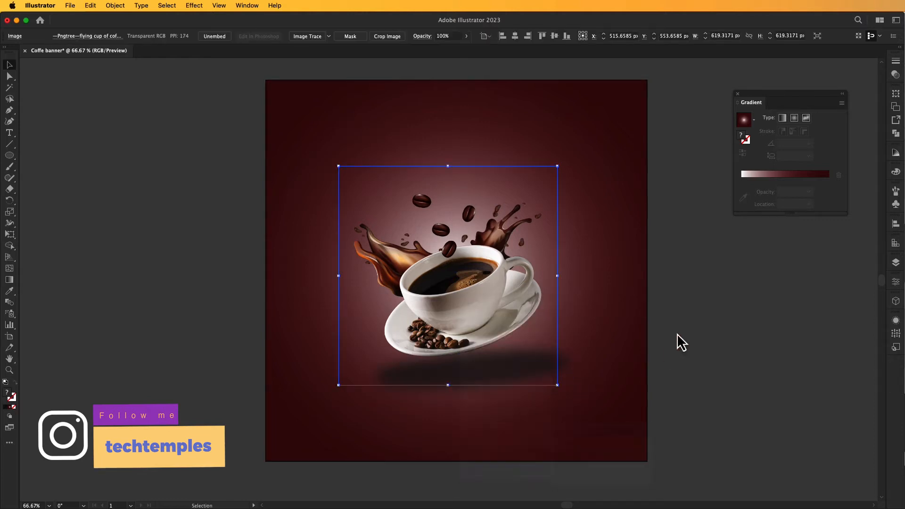
{"action": "left_click", "coordinate": [677, 334]}
{"action": "left_click_drag", "start_coordinate": [517, 365], "coordinate": [565, 372]}
{"action": "left_click", "coordinate": [691, 326]}
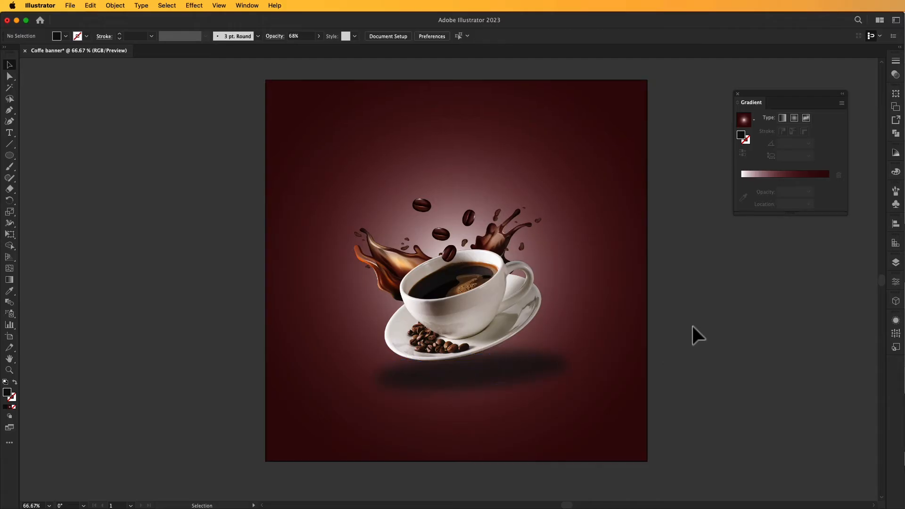
Scale the coffee cup image up slightly around its centre and deselect it.
{"action": "left_click_drag", "start_coordinate": [684, 320], "coordinate": [713, 312]}
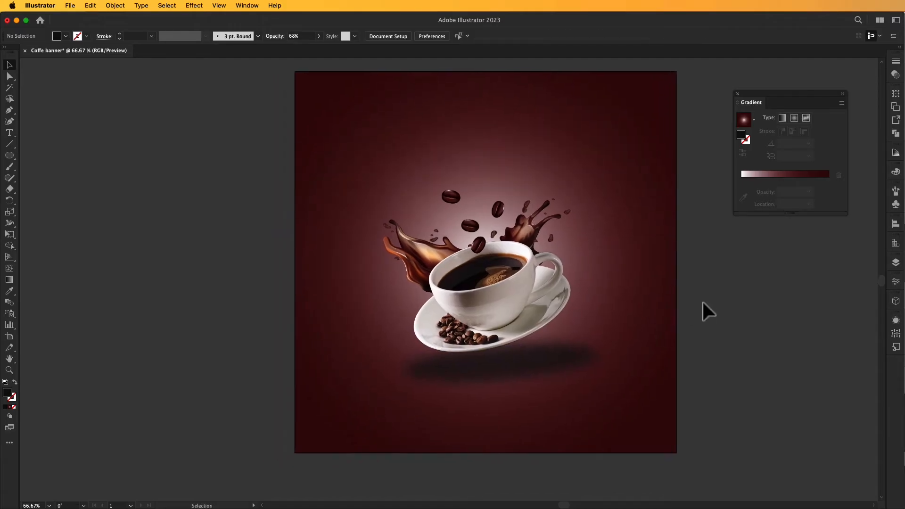
{"action": "left_click", "coordinate": [525, 266]}
{"action": "left_click_drag", "start_coordinate": [590, 162], "coordinate": [593, 159]}
{"action": "left_click", "coordinate": [751, 258]}
{"action": "left_click_drag", "start_coordinate": [707, 279], "coordinate": [707, 274]}
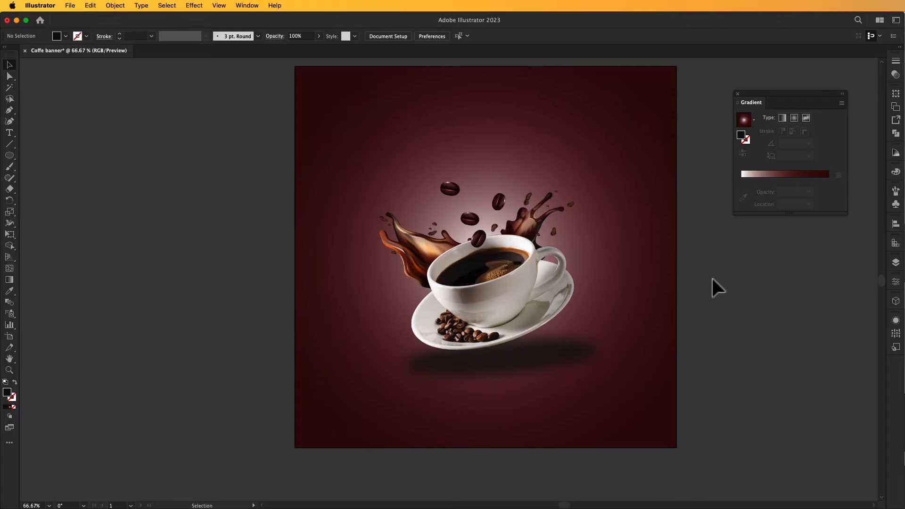
Draw a circle about 120 × 120 px to the right of the cup and fill it with white.
{"action": "scroll", "coordinate": [711, 279], "scroll_direction": "up", "scroll_amount": 2}
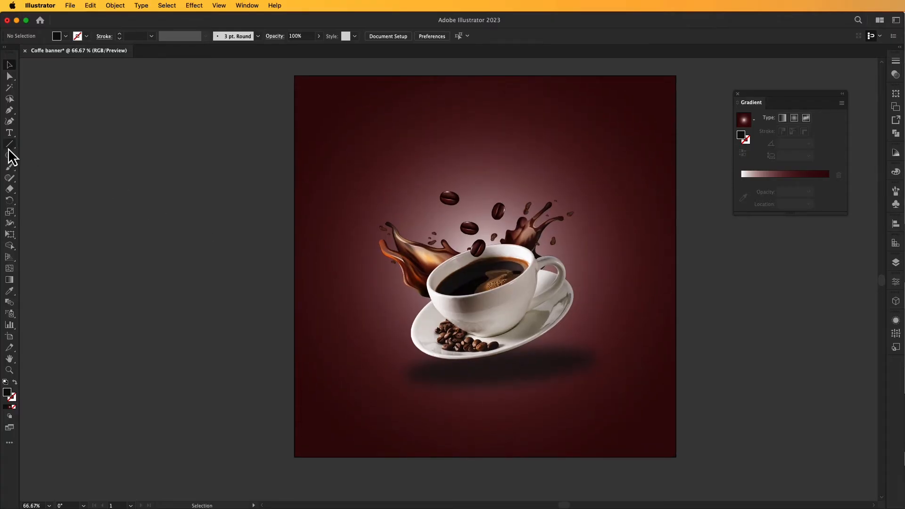
{"action": "left_click_drag", "start_coordinate": [635, 206], "coordinate": [651, 228]}
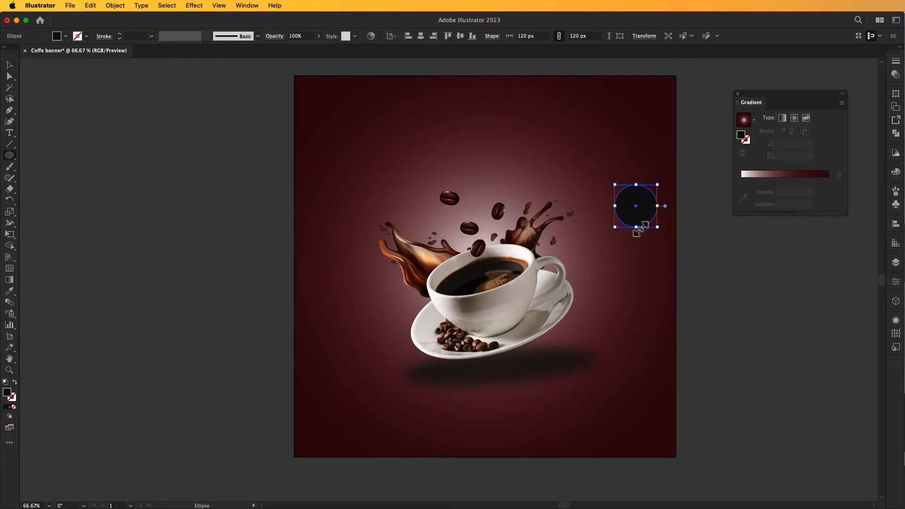
{"action": "double_click", "coordinate": [8, 392]}
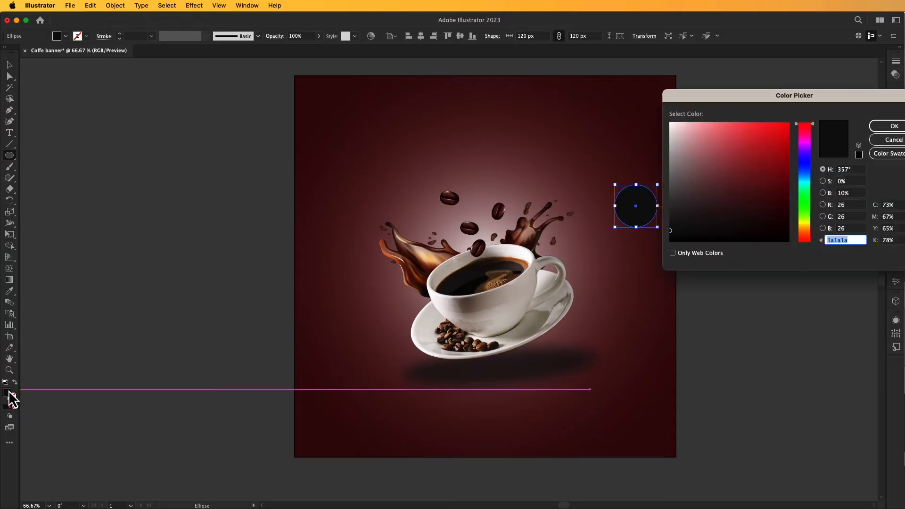
{"action": "left_click", "coordinate": [669, 124]}
{"action": "left_click_drag", "start_coordinate": [715, 97], "coordinate": [664, 96]}
{"action": "left_click", "coordinate": [829, 125]}
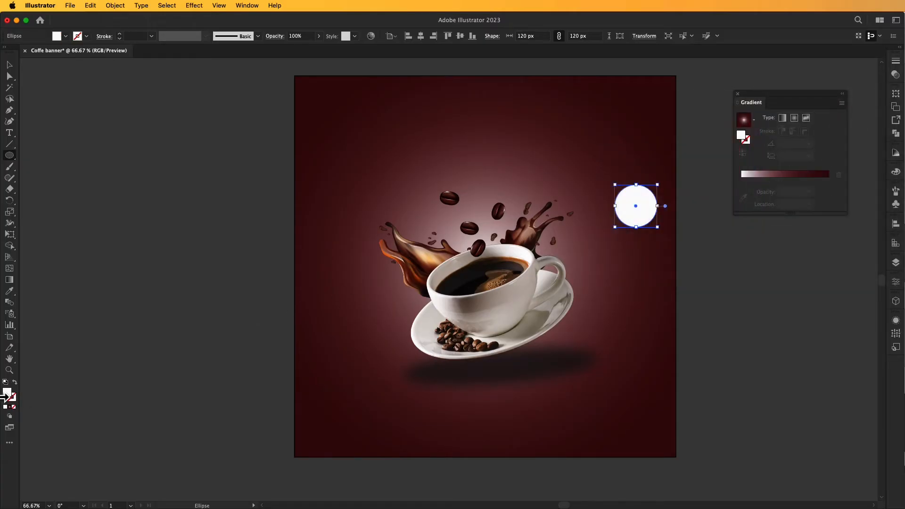
Swap the circle's fill and stroke so it has a white outline and no fill, then deselect it.
{"action": "left_click", "coordinate": [15, 383]}
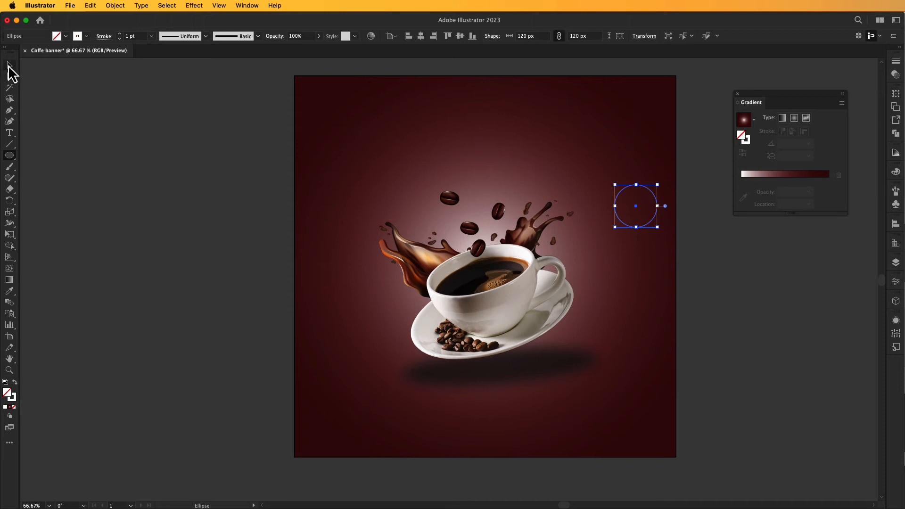
{"action": "left_click", "coordinate": [8, 66]}
{"action": "left_click", "coordinate": [98, 122]}
{"action": "left_click_drag", "start_coordinate": [790, 97], "coordinate": [805, 86]}
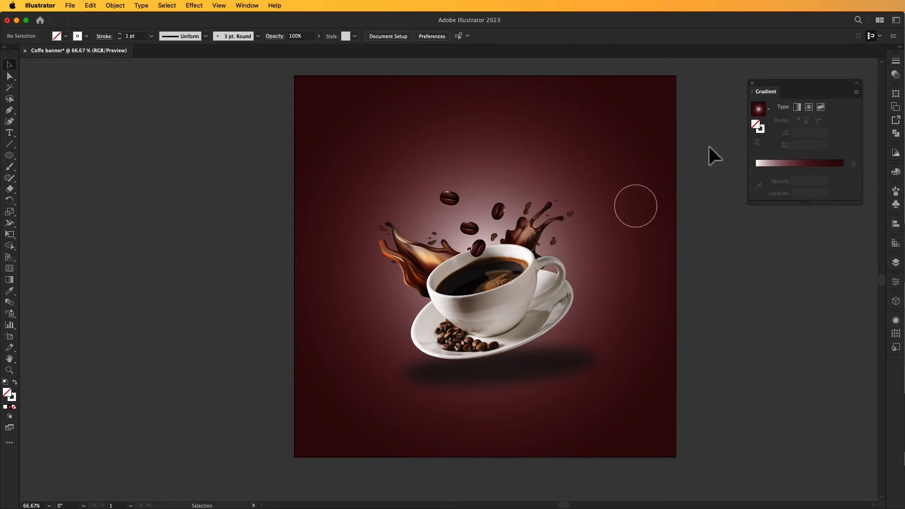
Lock the gradient background rectangle so the outlined circle can be selected on its own.
{"action": "left_click", "coordinate": [646, 194]}
{"action": "left_click", "coordinate": [694, 185]}
{"action": "left_click", "coordinate": [646, 151]}
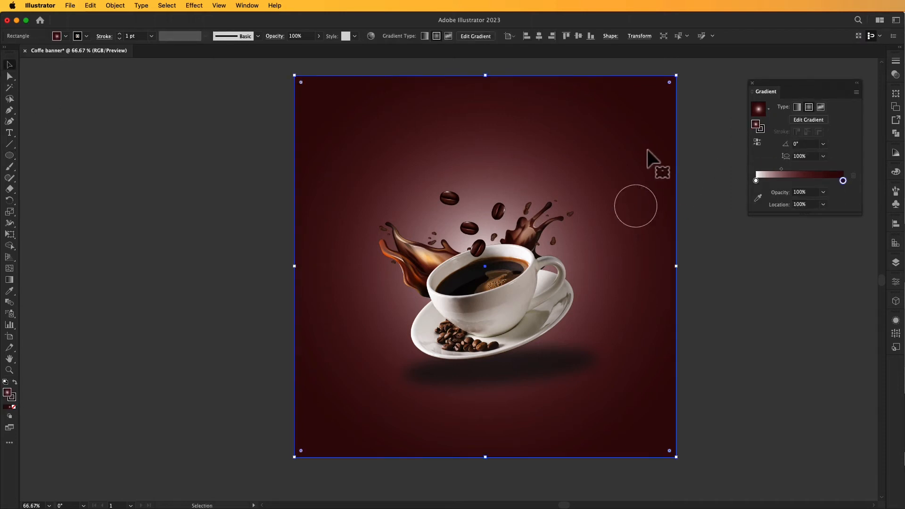
{"action": "left_click", "coordinate": [124, 6]}
{"action": "left_click", "coordinate": [121, 88]}
{"action": "left_click", "coordinate": [124, 5]}
{"action": "mouse_move", "coordinate": [125, 88]}
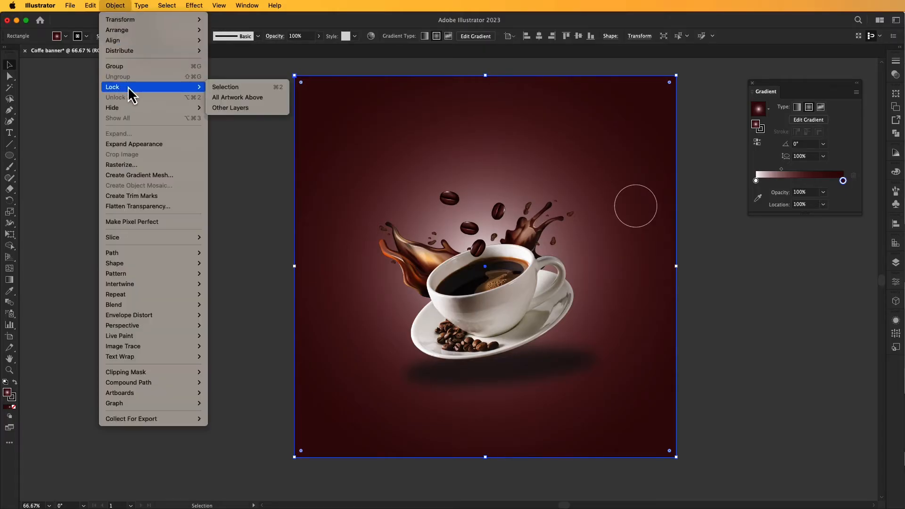
{"action": "left_click", "coordinate": [222, 89]}
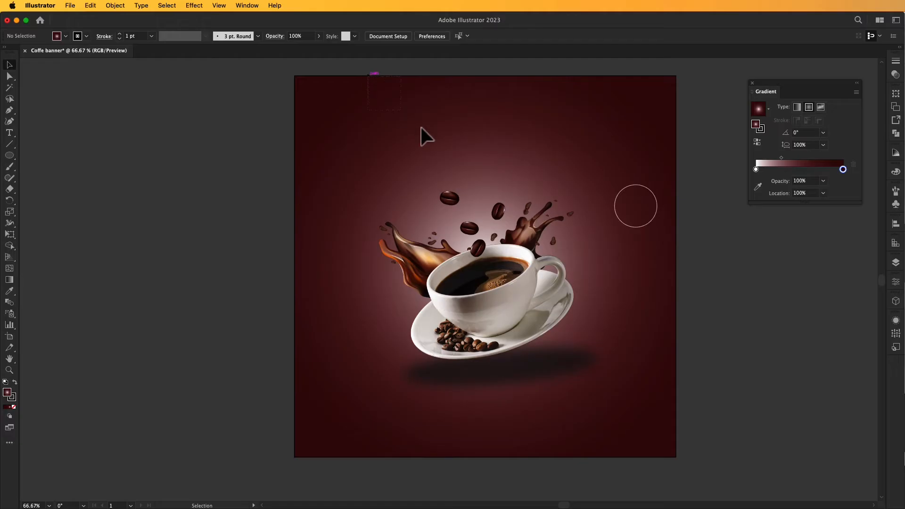
{"action": "left_click", "coordinate": [635, 185]}
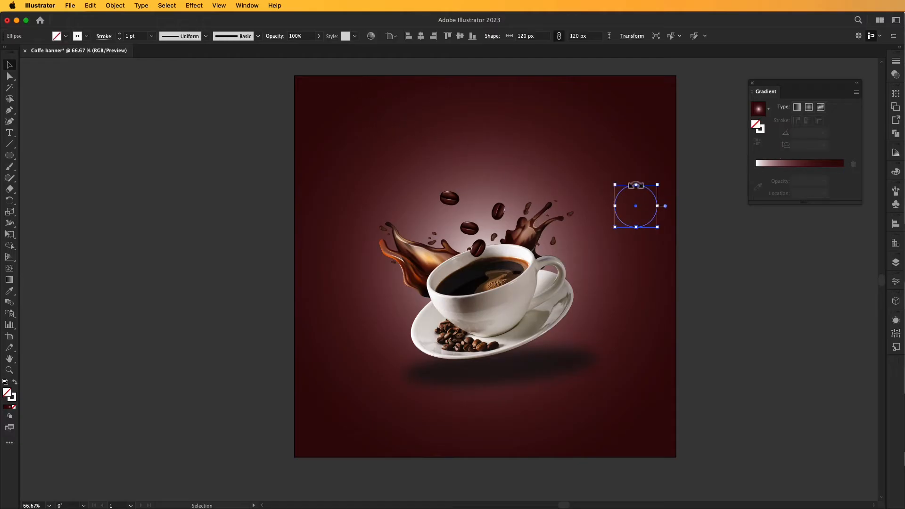
{"action": "left_click", "coordinate": [38, 97]}
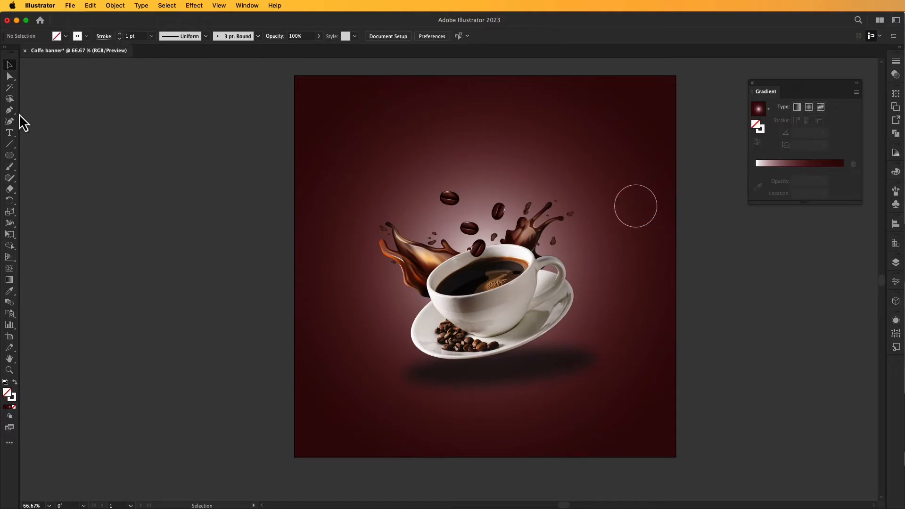
{"action": "key", "text": "z"}
{"action": "left_click", "coordinate": [578, 230]}
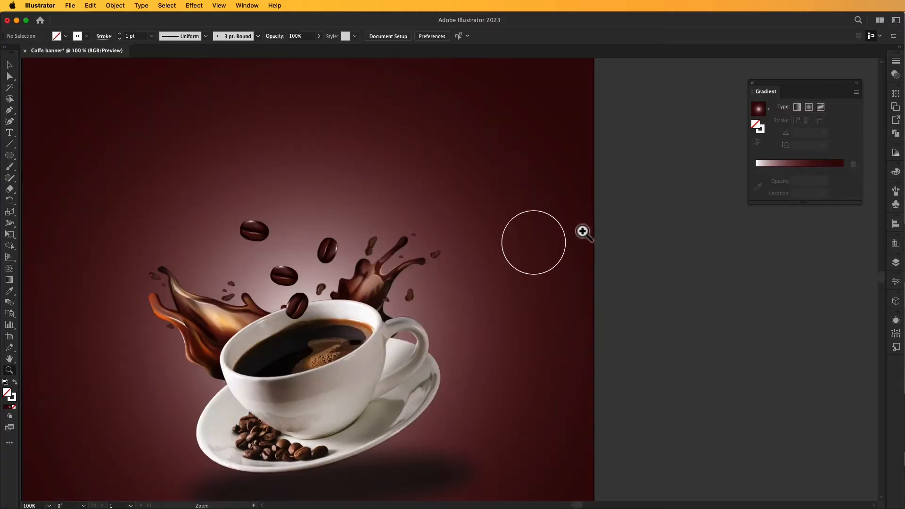
{"action": "left_click_drag", "start_coordinate": [476, 270], "coordinate": [500, 195]}
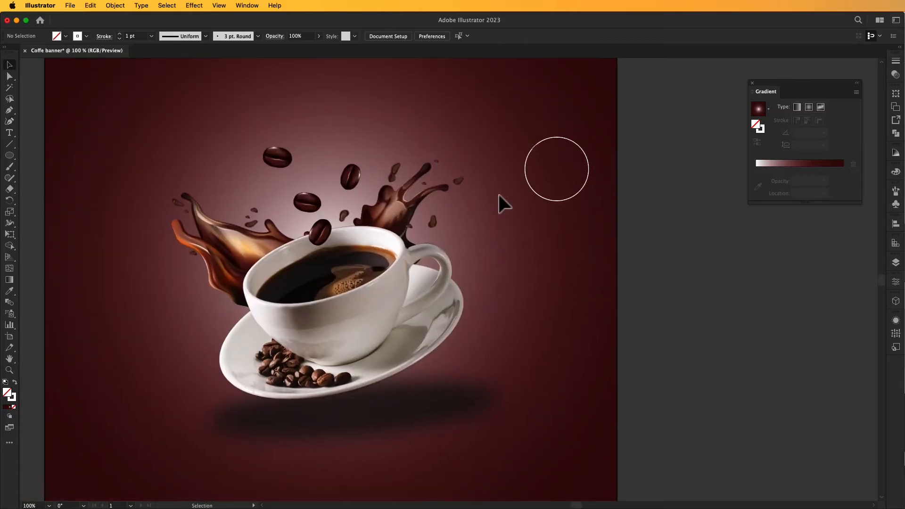
{"action": "left_click", "coordinate": [9, 121]}
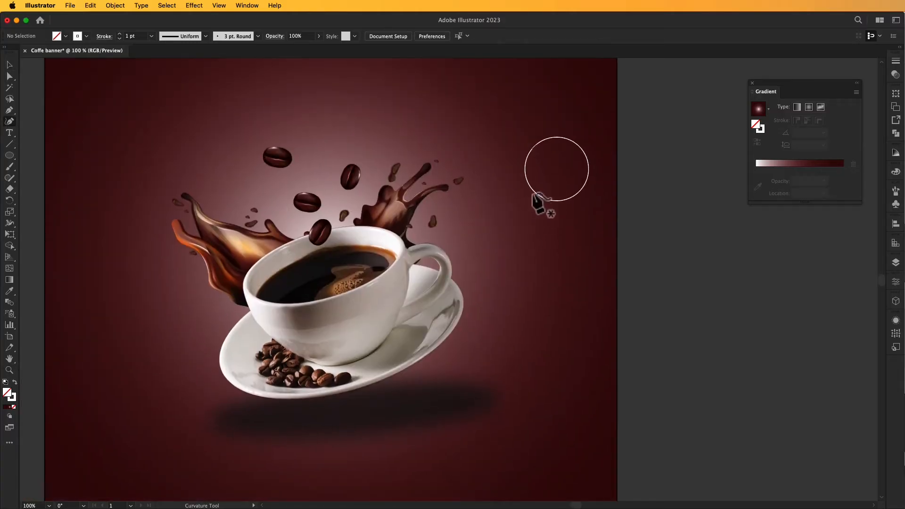
{"action": "left_click", "coordinate": [485, 192]}
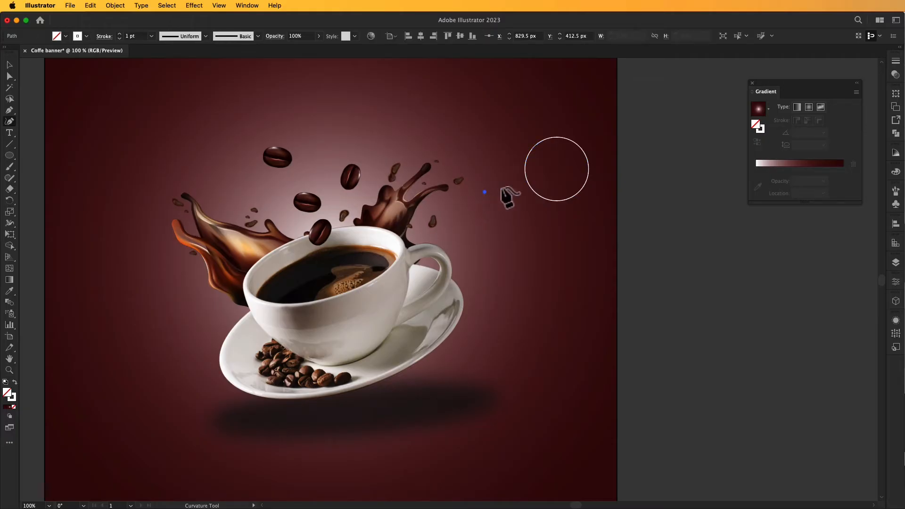
{"action": "left_click", "coordinate": [499, 236]}
{"action": "key", "text": "super+z"}
{"action": "key", "text": "super+z"}
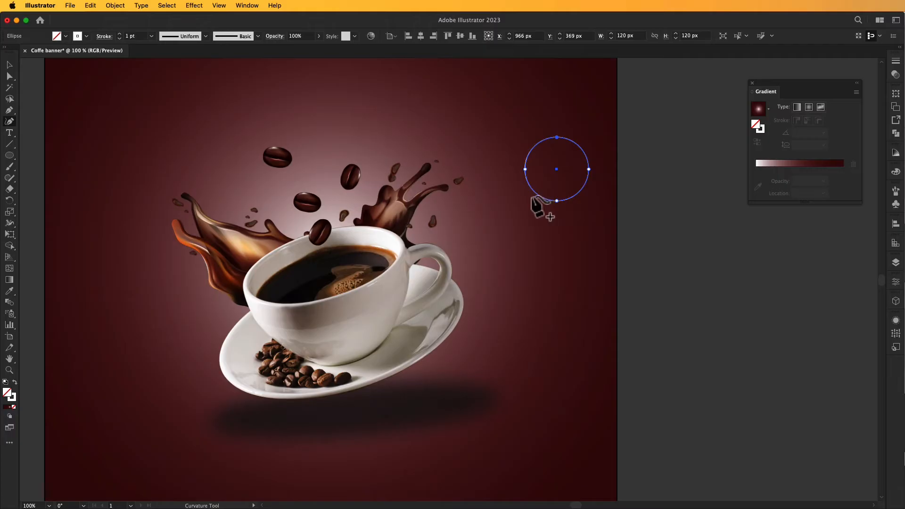
{"action": "left_click", "coordinate": [531, 194]}
{"action": "left_click", "coordinate": [492, 186]}
{"action": "key", "text": "super+z"}
Draw a looping Curvature path about 114 × 138 px from beside the circle down to the cup handle and nudge it toward the circle.
{"action": "left_click", "coordinate": [517, 197]}
{"action": "left_click", "coordinate": [480, 205]}
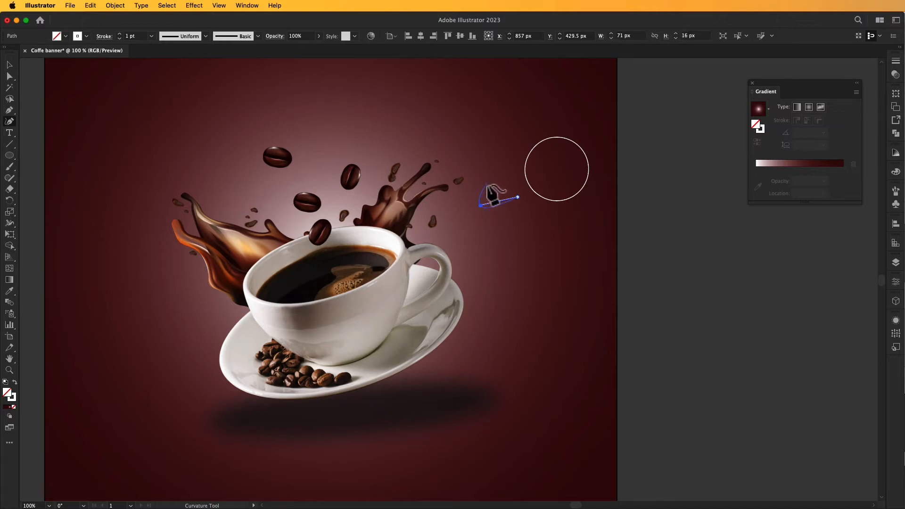
{"action": "left_click", "coordinate": [488, 184]}
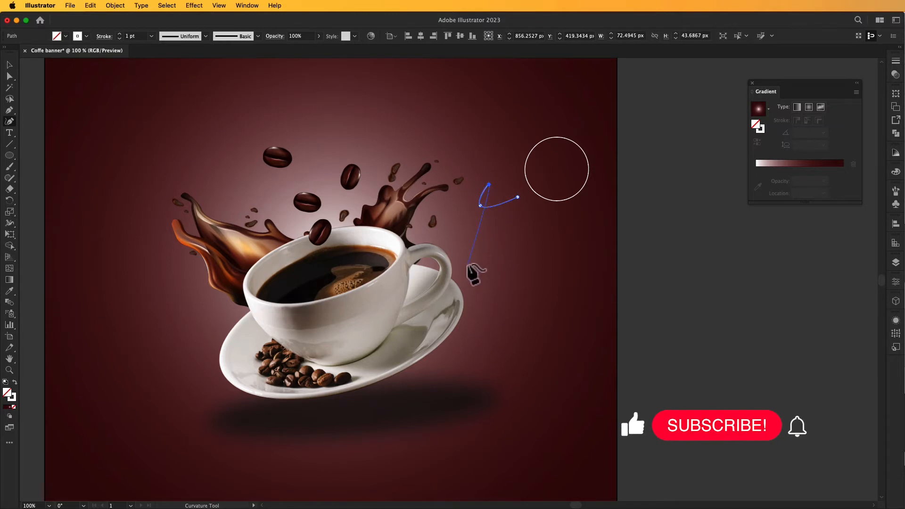
{"action": "left_click", "coordinate": [477, 252]}
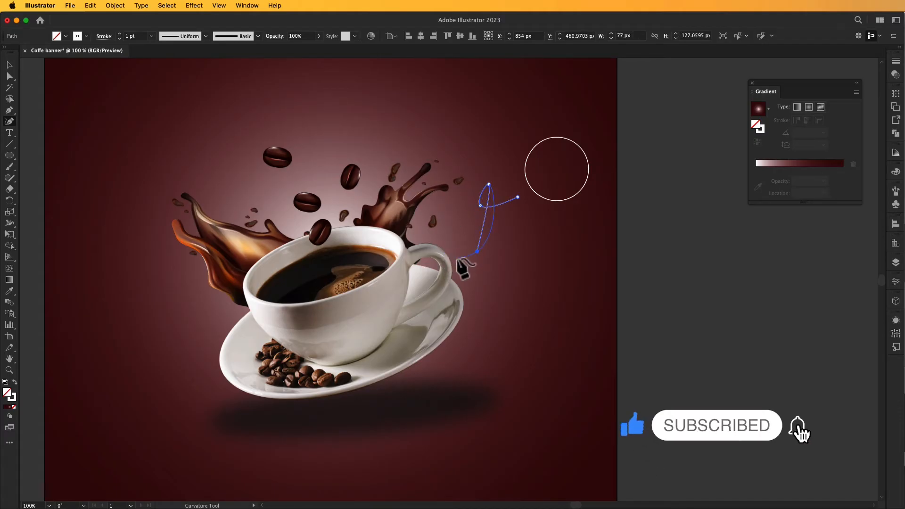
{"action": "left_click", "coordinate": [456, 258]}
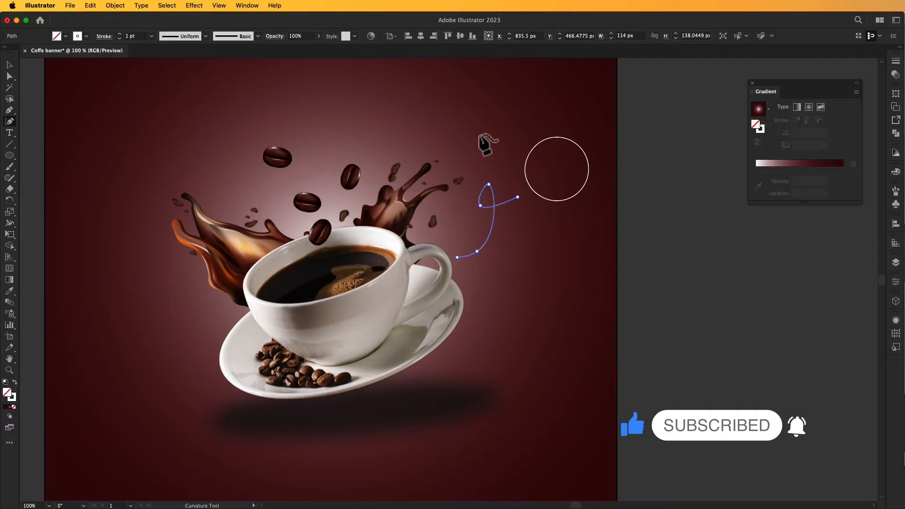
{"action": "left_click", "coordinate": [9, 65]}
{"action": "left_click", "coordinate": [46, 115]}
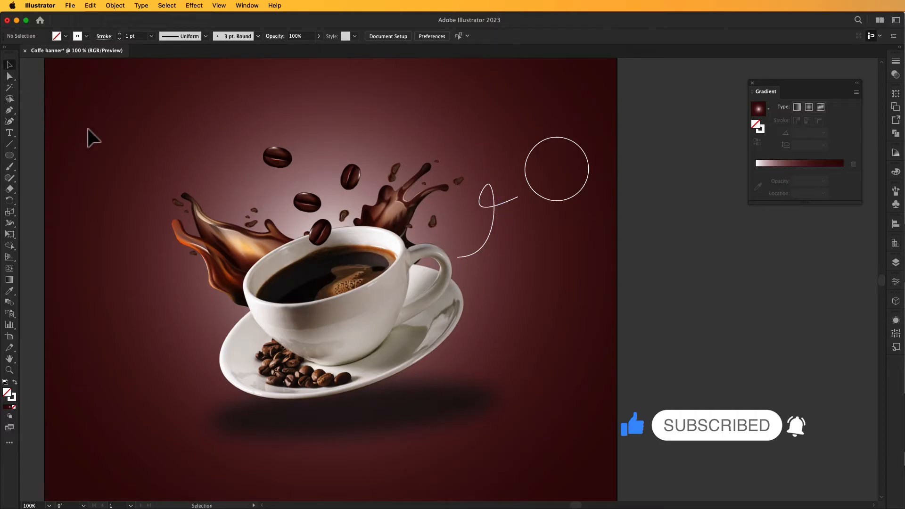
{"action": "left_click_drag", "start_coordinate": [494, 208], "coordinate": [502, 205]}
{"action": "left_click_drag", "start_coordinate": [524, 245], "coordinate": [576, 228]}
{"action": "left_click", "coordinate": [612, 236]}
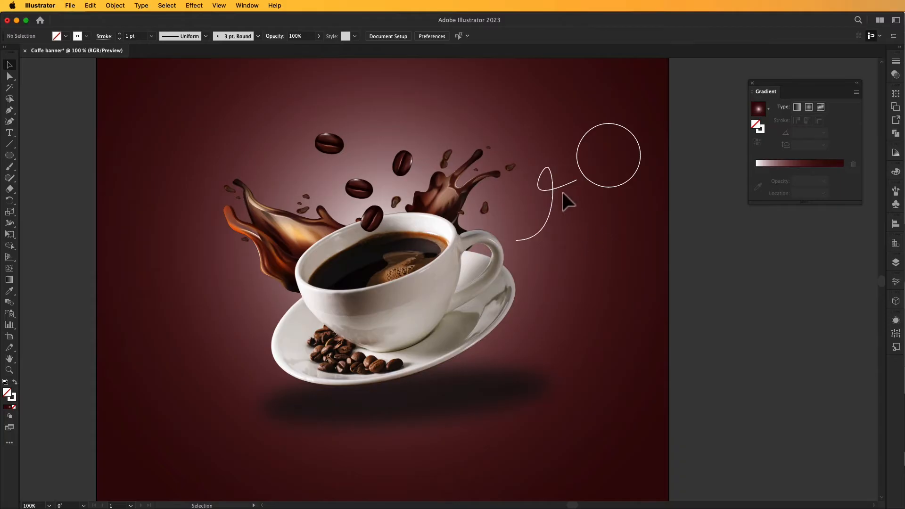
Add the Arrow 7 arrowhead to the looping path's end near the cup and set its stroke weight to 2 pt.
{"action": "left_click", "coordinate": [553, 191]}
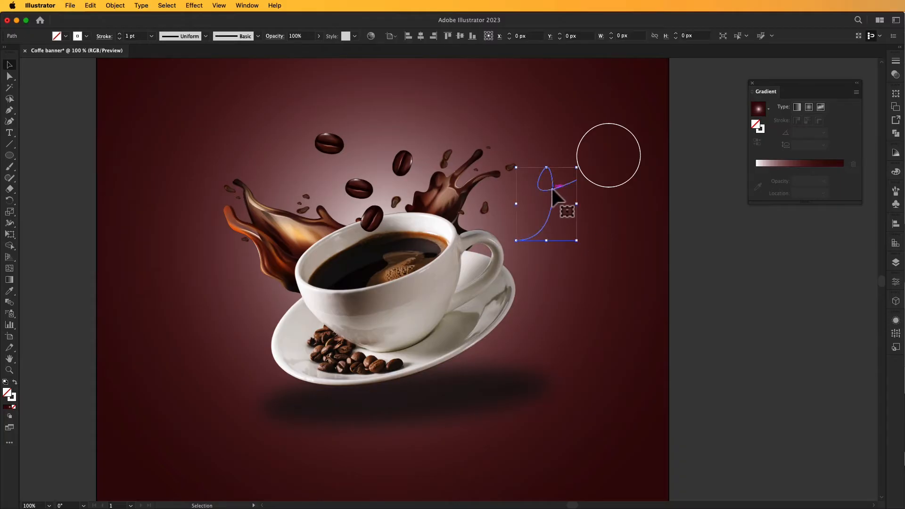
{"action": "left_click", "coordinate": [109, 39]}
{"action": "left_click", "coordinate": [93, 137]}
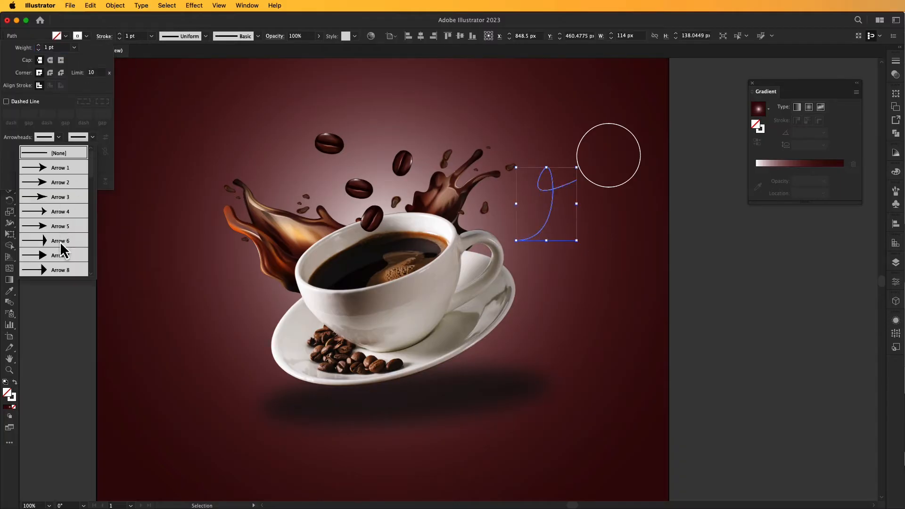
{"action": "left_click", "coordinate": [50, 256]}
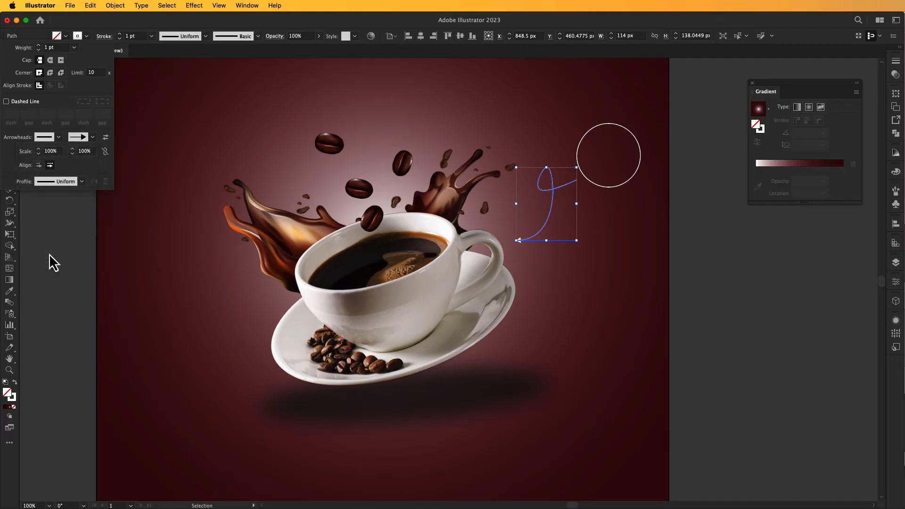
{"action": "left_click", "coordinate": [61, 225]}
{"action": "left_click", "coordinate": [118, 34]}
{"action": "left_click", "coordinate": [119, 34]}
{"action": "left_click", "coordinate": [56, 156]}
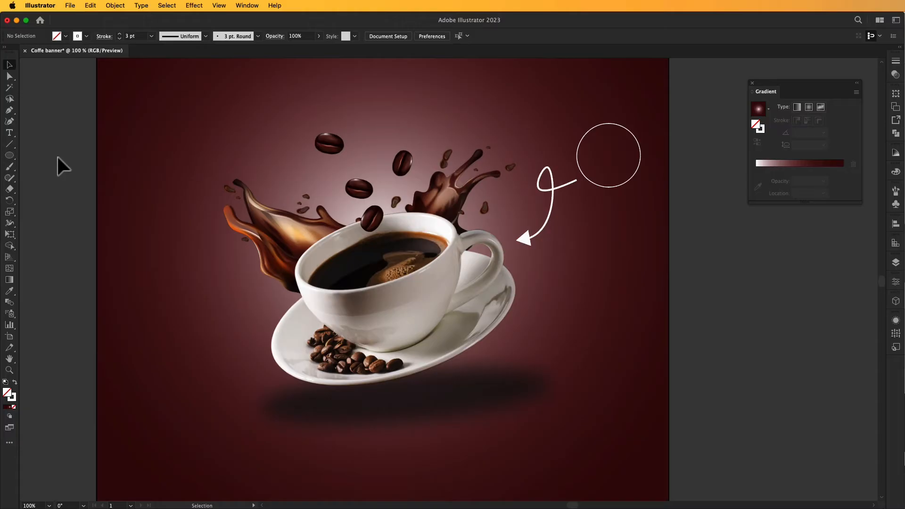
{"action": "key", "text": "super+z"}
Set the circle's stroke weight to 2 pt, move it slightly down and left toward the arrow's tail, and deselect it.
{"action": "left_click", "coordinate": [586, 177]}
{"action": "left_click", "coordinate": [120, 34]}
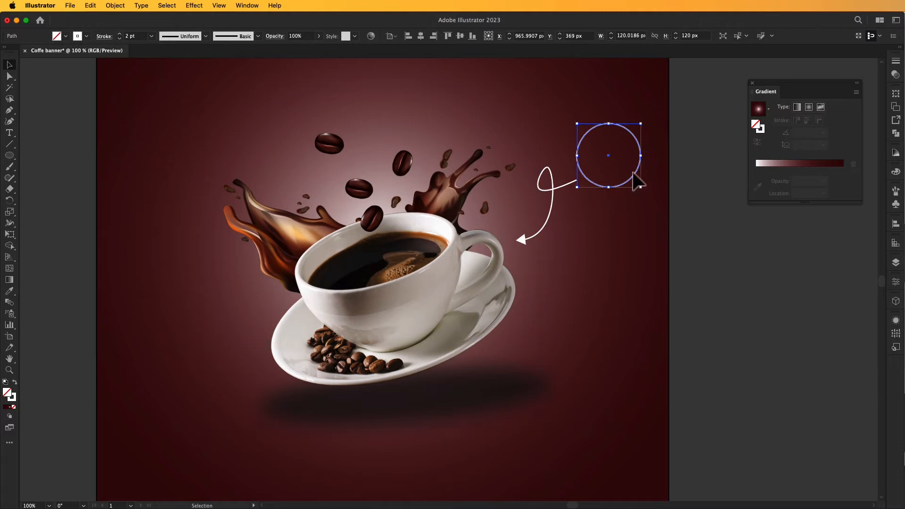
{"action": "left_click_drag", "start_coordinate": [607, 156], "coordinate": [601, 162]}
{"action": "left_click", "coordinate": [688, 213]}
{"action": "key", "text": "super+minus"}
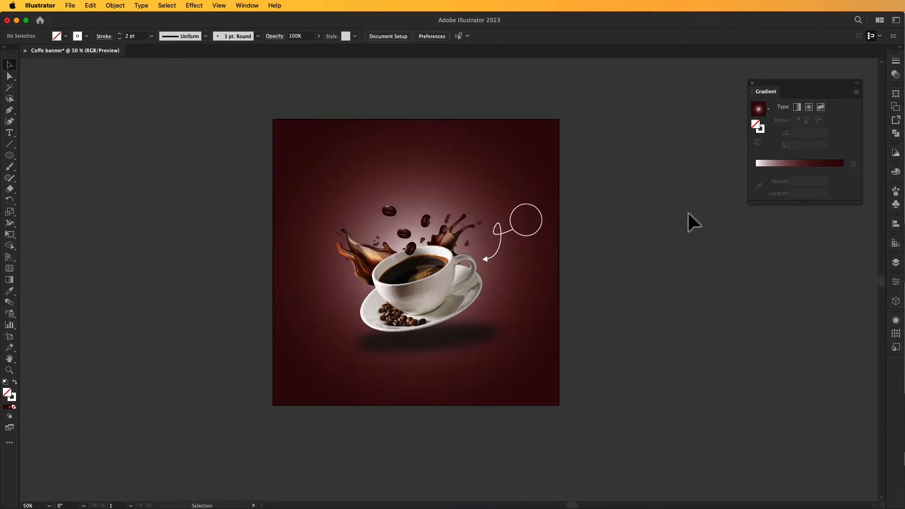
Draw a second looping Curvature path about 127 × 194 px from the saucer's lower left down toward the banner's bottom edge, then deselect it.
{"action": "left_click_drag", "start_coordinate": [541, 278], "coordinate": [606, 261]}
{"action": "key", "text": "z"}
{"action": "left_click", "coordinate": [565, 269]}
{"action": "left_click_drag", "start_coordinate": [529, 275], "coordinate": [645, 259]}
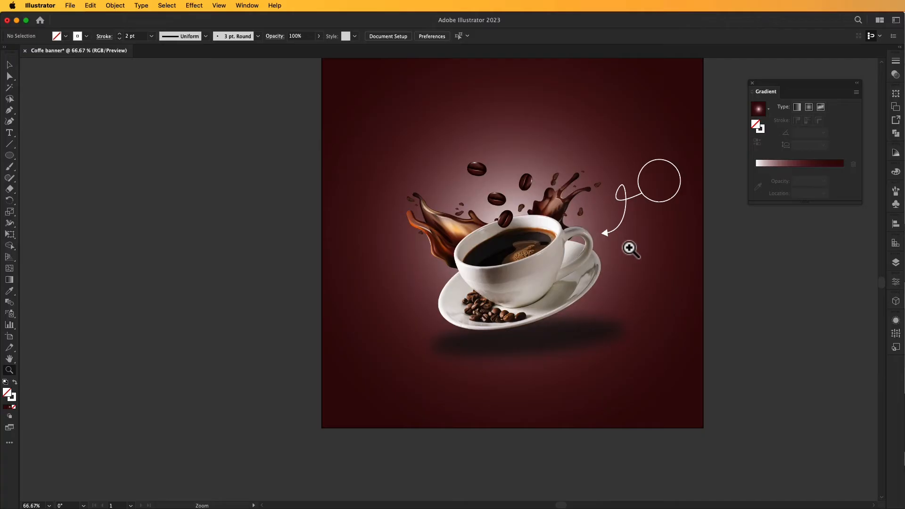
{"action": "left_click", "coordinate": [551, 262]}
{"action": "left_click_drag", "start_coordinate": [549, 264], "coordinate": [622, 232]}
{"action": "left_click_drag", "start_coordinate": [588, 267], "coordinate": [617, 205]}
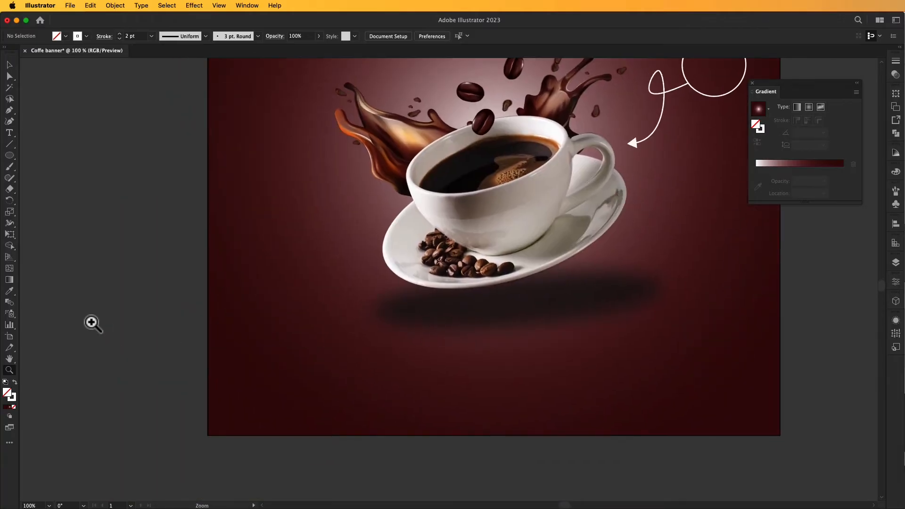
{"action": "left_click", "coordinate": [10, 122]}
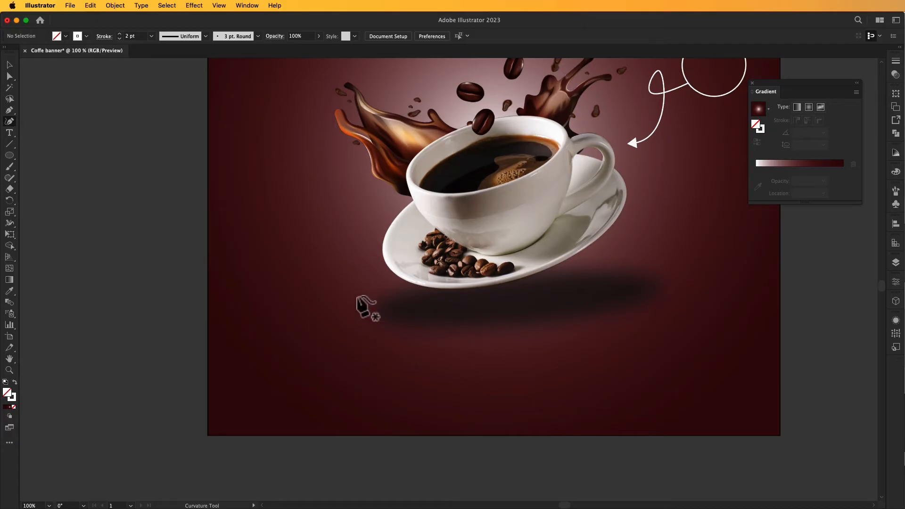
{"action": "left_click", "coordinate": [378, 284]}
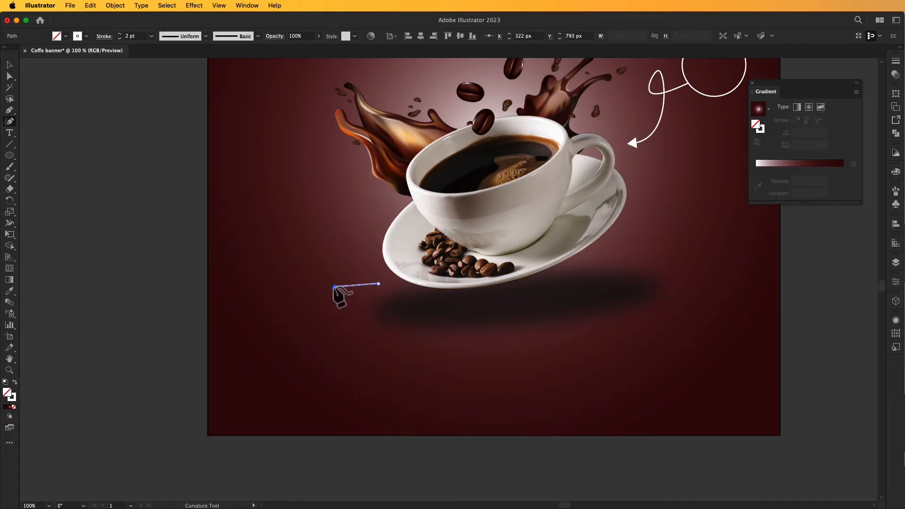
{"action": "left_click", "coordinate": [335, 307]}
{"action": "left_click", "coordinate": [343, 280]}
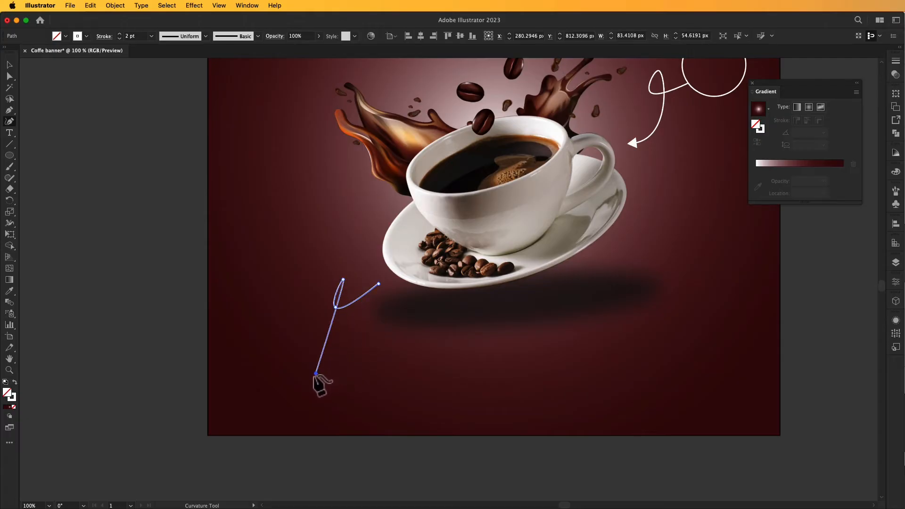
{"action": "left_click", "coordinate": [330, 372]}
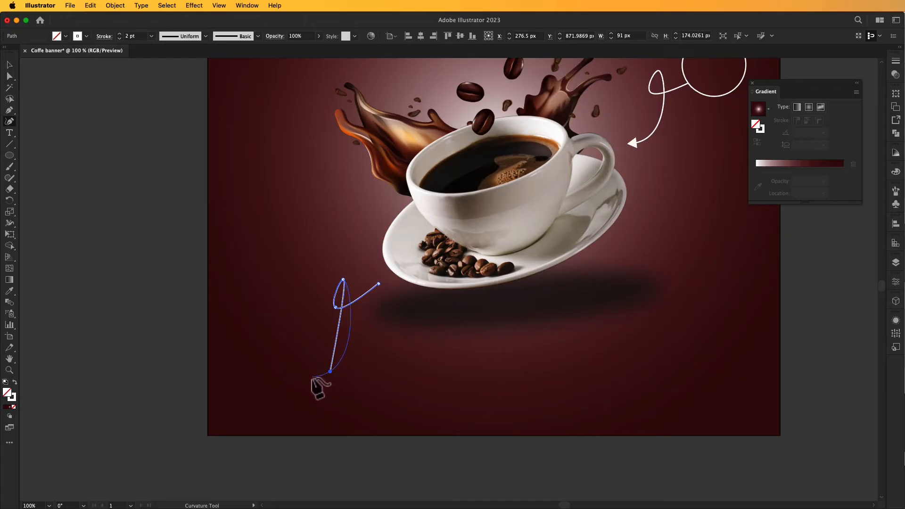
{"action": "left_click", "coordinate": [311, 382]}
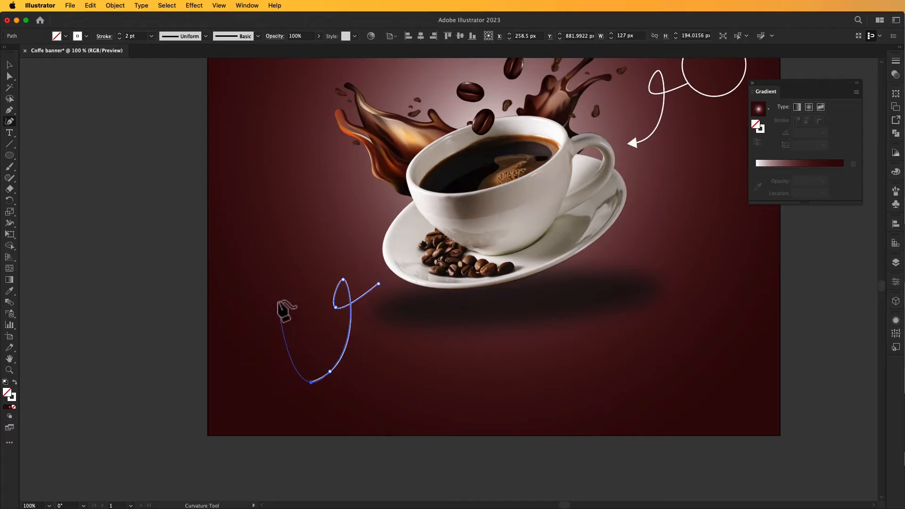
{"action": "key", "text": "v"}
{"action": "left_click", "coordinate": [142, 252]}
Draw a 10 px circle in the banner's lower-left area and give it a white fill with no stroke.
{"action": "left_click_drag", "start_coordinate": [142, 252], "coordinate": [116, 307]}
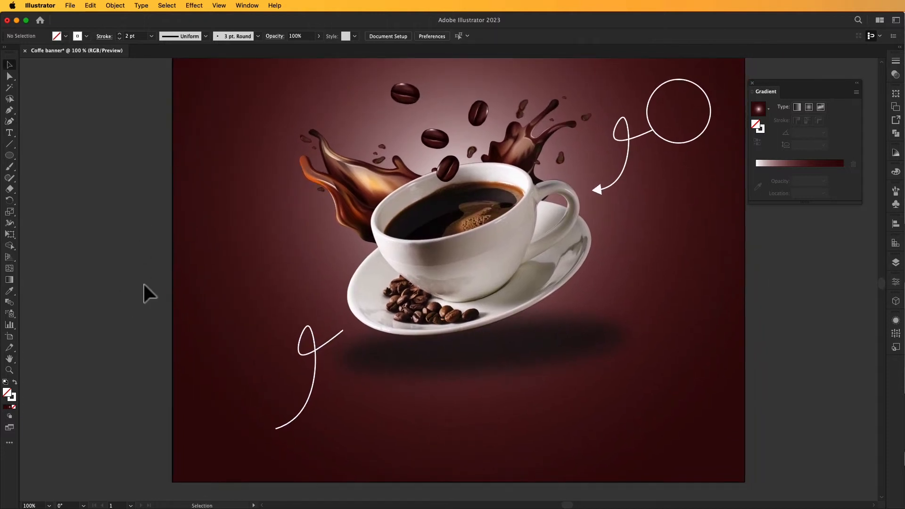
{"action": "key", "text": "super+minus"}
{"action": "key", "text": "super+minus"}
{"action": "left_click_drag", "start_coordinate": [212, 288], "coordinate": [213, 289]}
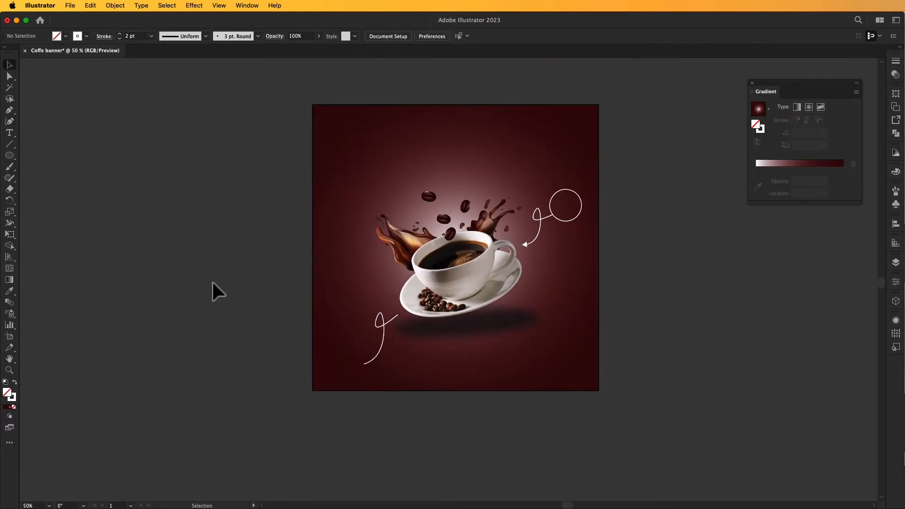
{"action": "key", "text": "z"}
{"action": "left_click", "coordinate": [390, 302]}
{"action": "left_click", "coordinate": [462, 228]}
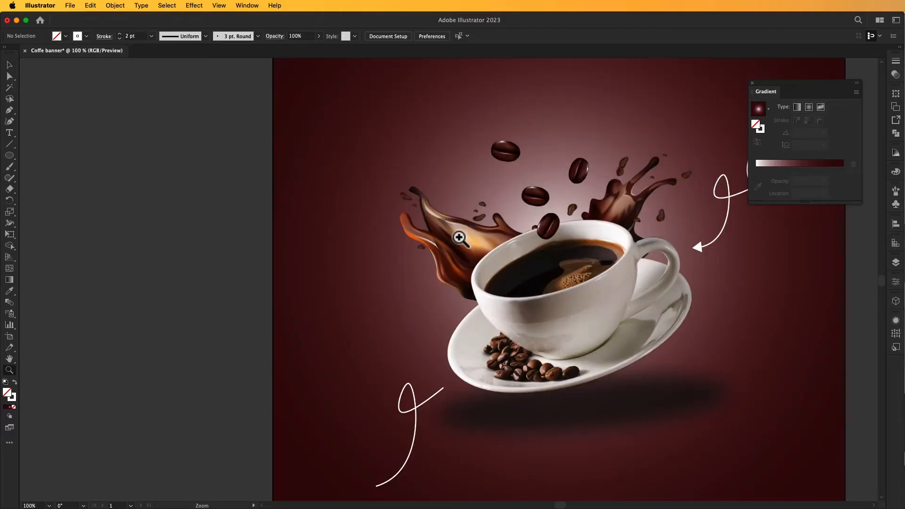
{"action": "left_click_drag", "start_coordinate": [441, 317], "coordinate": [418, 214]}
{"action": "scroll", "coordinate": [419, 214], "scroll_direction": "down", "scroll_amount": 5}
{"action": "left_click_drag", "start_coordinate": [12, 160], "coordinate": [44, 178]}
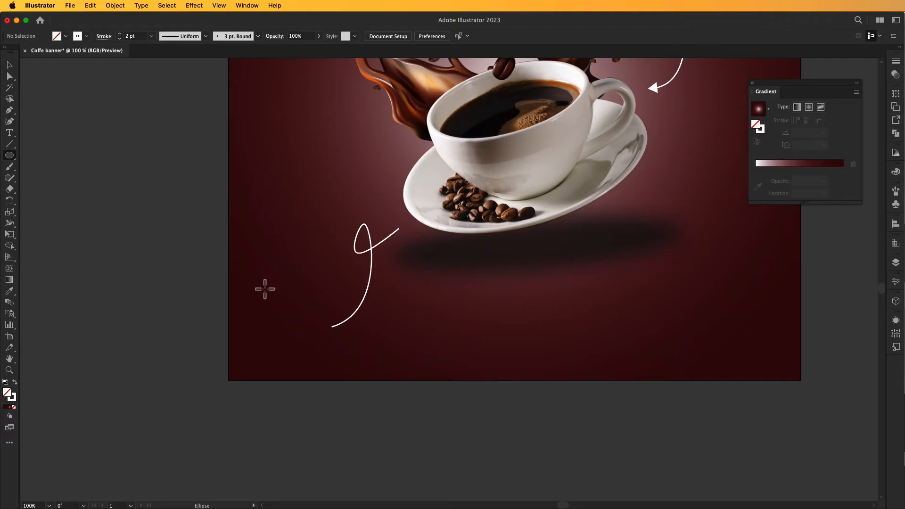
{"action": "left_click_drag", "start_coordinate": [255, 287], "coordinate": [255, 288]}
{"action": "left_click", "coordinate": [15, 381]}
{"action": "left_click", "coordinate": [9, 65]}
{"action": "left_click", "coordinate": [93, 135]}
Duplicate the white dot just below itself and repeat the transformation to build an evenly spaced vertical column of ten dots.
{"action": "left_click_drag", "start_coordinate": [251, 285], "coordinate": [252, 296]}
{"action": "key", "text": "super+d"}
{"action": "key", "text": "super+d"}
{"action": "key", "text": "super+d"}
{"action": "key", "text": "super+d"}
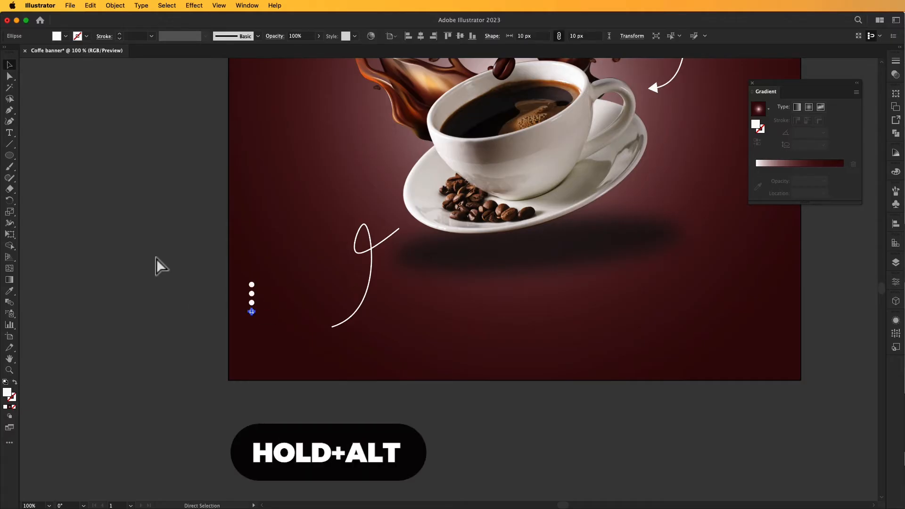
{"action": "key", "text": "super+d"}
{"action": "key", "text": "super+d"}
{"action": "key", "text": "super+d"}
{"action": "key", "text": "super+d"}
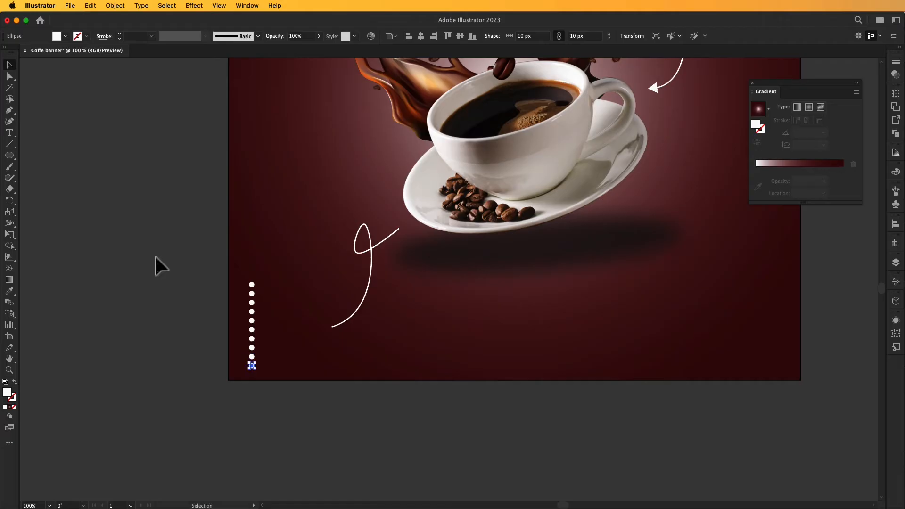
Group the ten dots and duplicate the column 18 px to the right to form a double column.
{"action": "left_click", "coordinate": [216, 273]}
{"action": "left_click_drag", "start_coordinate": [278, 380], "coordinate": [279, 388]}
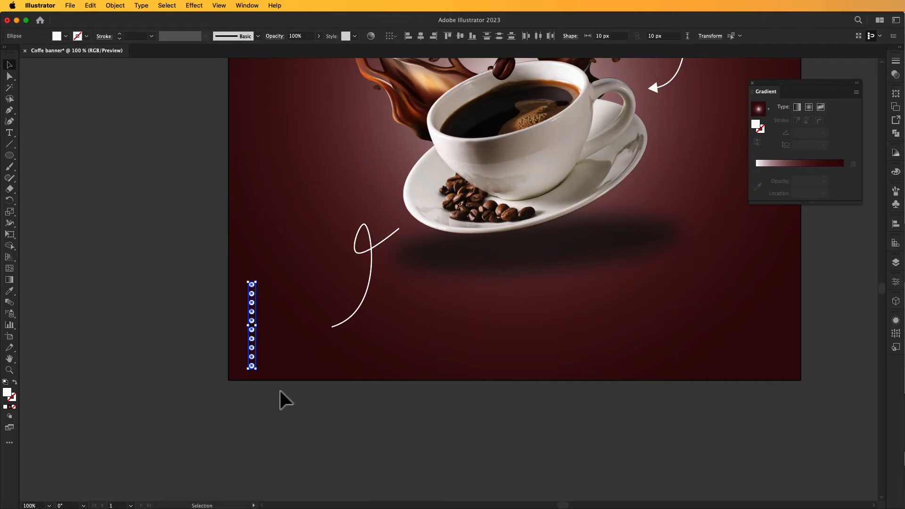
{"action": "key", "text": "super+g"}
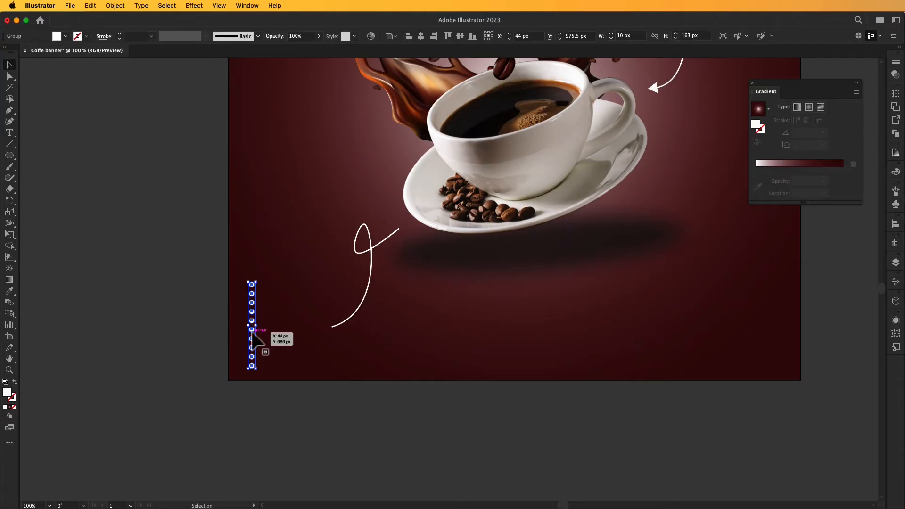
{"action": "left_click_drag", "start_coordinate": [252, 329], "coordinate": [261, 336]}
{"action": "left_click", "coordinate": [190, 265]}
Group both dot columns and move them slightly left and down, to X 35 px and Y 979.5 px.
{"action": "left_click_drag", "start_coordinate": [232, 298], "coordinate": [299, 414]}
{"action": "right_click", "coordinate": [254, 324]}
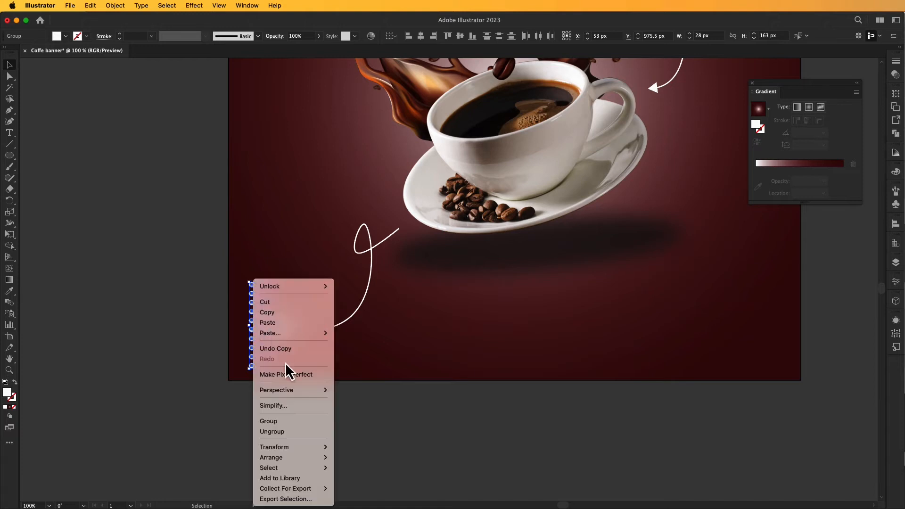
{"action": "left_click", "coordinate": [287, 423]}
{"action": "left_click", "coordinate": [264, 417]}
{"action": "left_click_drag", "start_coordinate": [258, 335], "coordinate": [252, 334]}
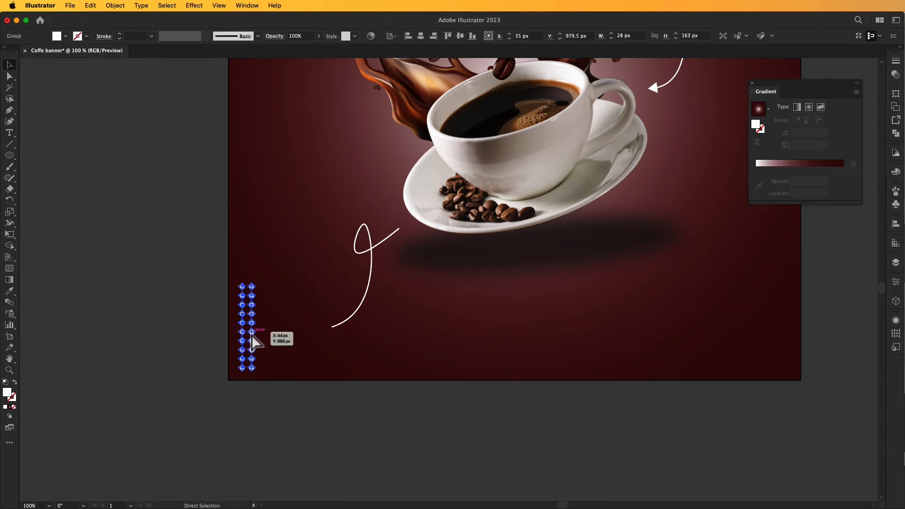
Duplicate the double dot column into the banner's upper-right corner and deselect it.
{"action": "key", "text": "super+0"}
{"action": "left_click", "coordinate": [228, 422]}
{"action": "left_click_drag", "start_coordinate": [248, 456], "coordinate": [655, 101]}
{"action": "left_click", "coordinate": [691, 158]}
{"action": "key", "text": "super+minus"}
{"action": "left_click_drag", "start_coordinate": [656, 270], "coordinate": [670, 236]}
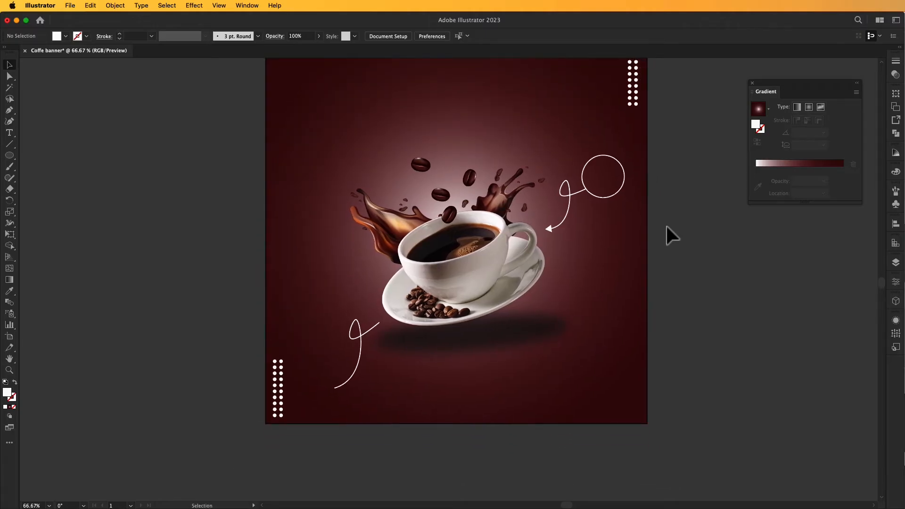
Move the lower looping path slightly up so its upper end meets the saucer, then deselect it.
{"action": "left_click_drag", "start_coordinate": [357, 372], "coordinate": [359, 361]}
{"action": "left_click", "coordinate": [291, 324]}
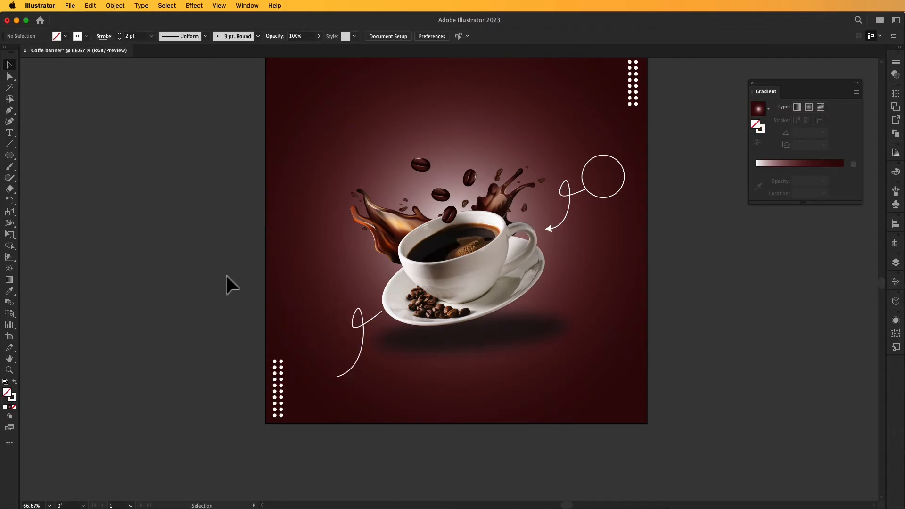
{"action": "left_click_drag", "start_coordinate": [200, 217], "coordinate": [201, 224]}
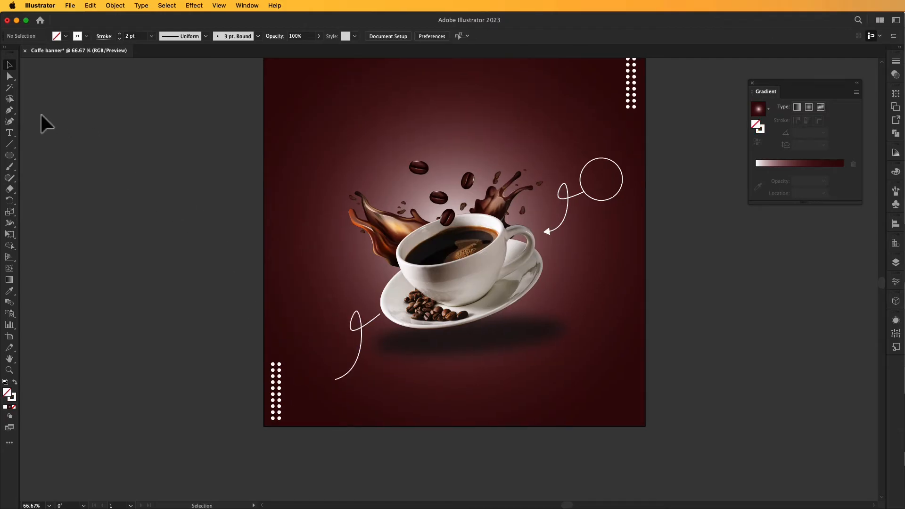
Draw a 200 × 60 px rectangle on the canvas beside the artboard and round all its corners to 30 px.
{"action": "left_click_drag", "start_coordinate": [10, 157], "coordinate": [43, 155]}
{"action": "left_click_drag", "start_coordinate": [98, 145], "coordinate": [169, 167]}
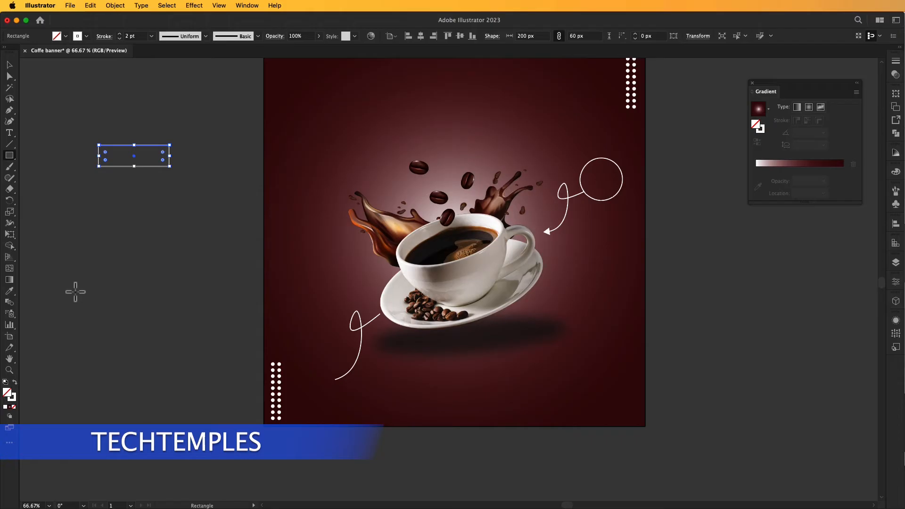
{"action": "left_click", "coordinate": [9, 64]}
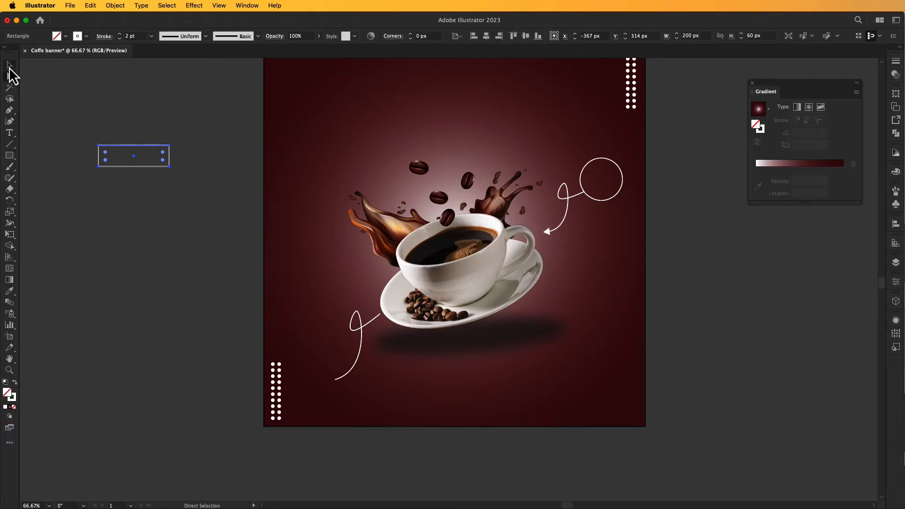
{"action": "left_click_drag", "start_coordinate": [106, 152], "coordinate": [119, 167]}
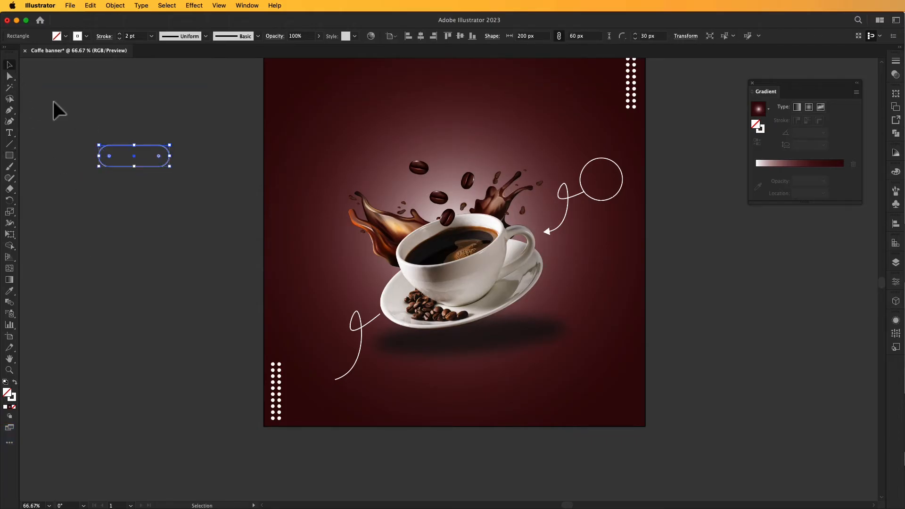
Give the rounded rectangle an orange fill with no stroke.
{"action": "left_click", "coordinate": [34, 82]}
{"action": "left_click", "coordinate": [9, 76]}
{"action": "left_click", "coordinate": [111, 149]}
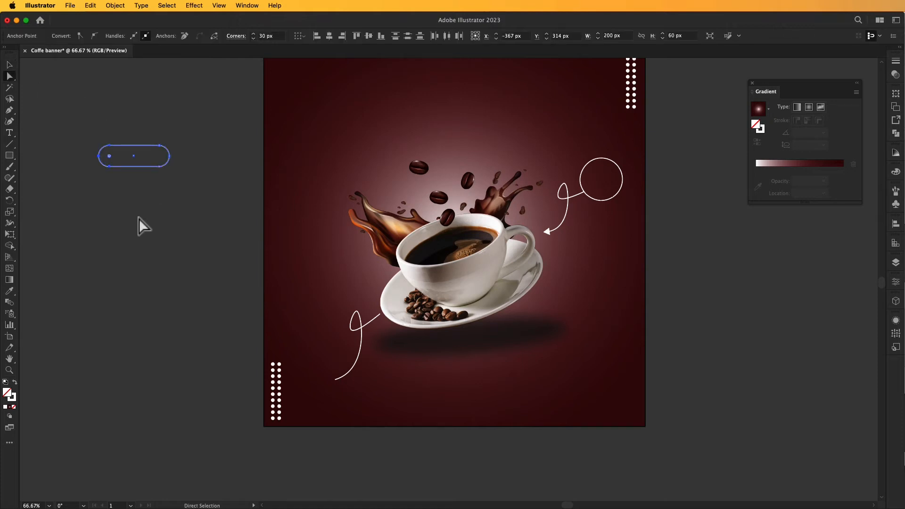
{"action": "left_click", "coordinate": [15, 382]}
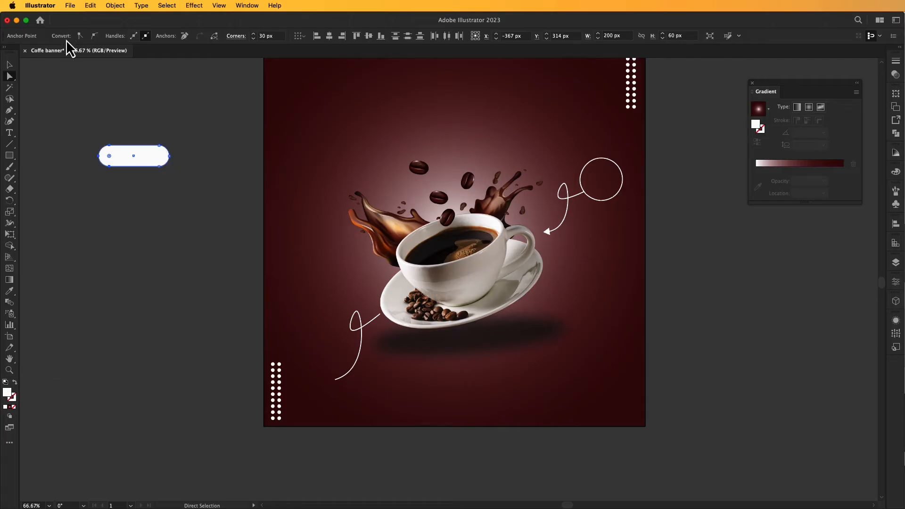
{"action": "left_click", "coordinate": [104, 90]}
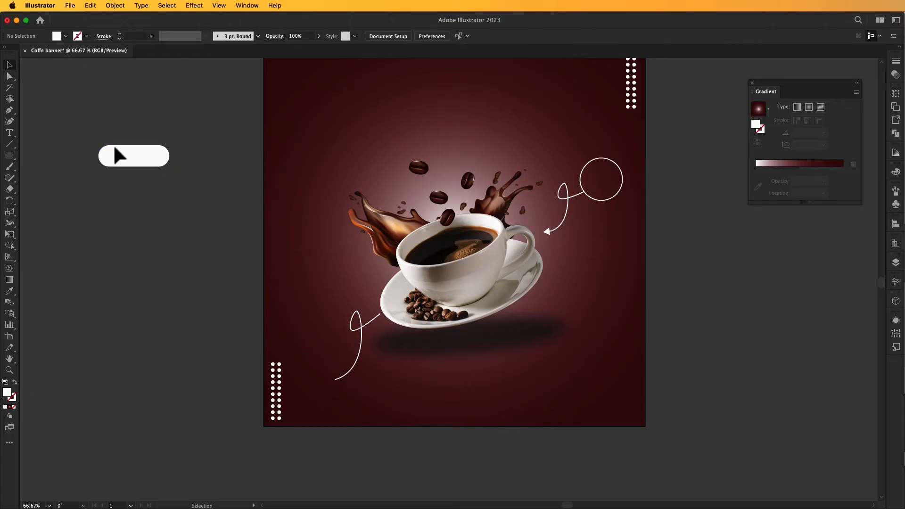
{"action": "left_click_drag", "start_coordinate": [90, 122], "coordinate": [179, 200]}
{"action": "left_click", "coordinate": [65, 36]}
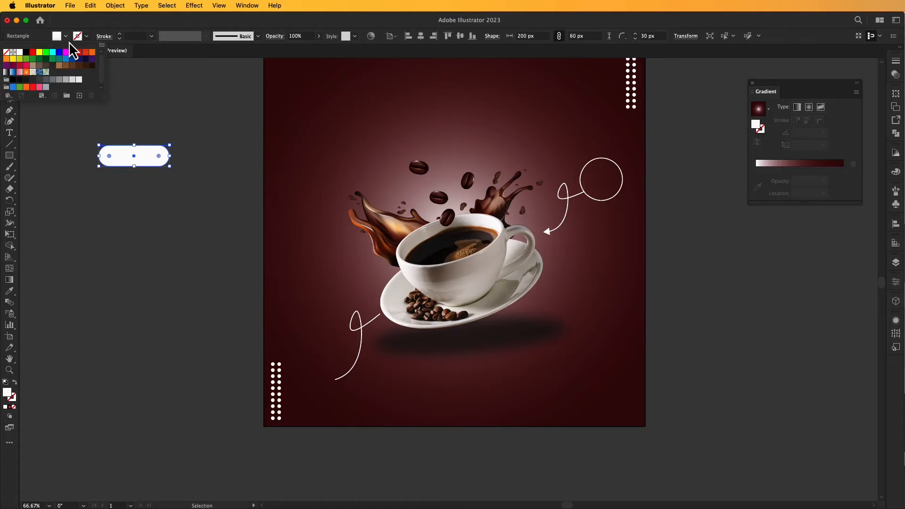
{"action": "left_click", "coordinate": [91, 61]}
{"action": "left_click", "coordinate": [194, 148]}
Duplicate the orange rounded rectangle slightly lower and fill the copy with black.
{"action": "left_click", "coordinate": [155, 158]}
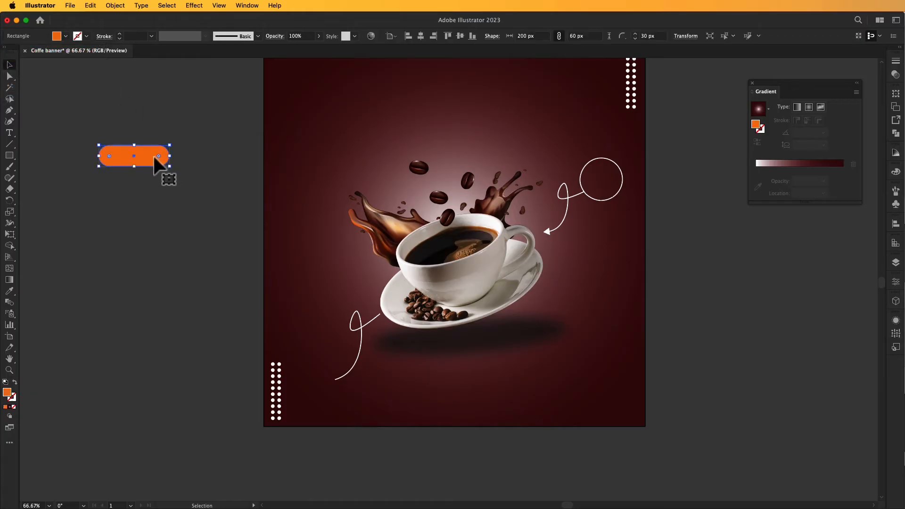
{"action": "mouse_move", "coordinate": [147, 156]}
{"action": "left_mouse_down"}
{"action": "mouse_move", "coordinate": [146, 175]}
{"action": "mouse_move", "coordinate": [147, 153]}
{"action": "left_mouse_up"}
{"action": "left_click", "coordinate": [66, 36]}
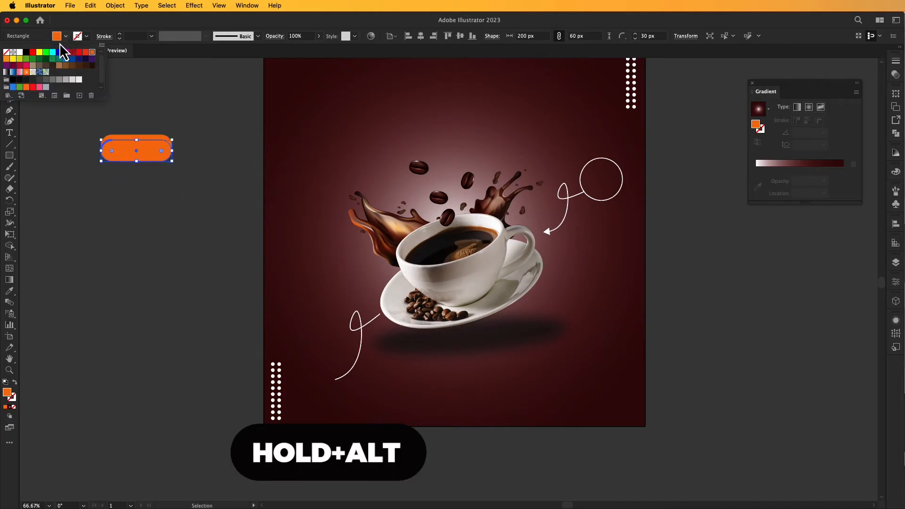
{"action": "left_click", "coordinate": [24, 61]}
Bring the orange rounded rectangle to the front of the black copy and deselect it.
{"action": "left_click", "coordinate": [142, 137]}
{"action": "right_click", "coordinate": [140, 137]}
{"action": "mouse_move", "coordinate": [182, 367]}
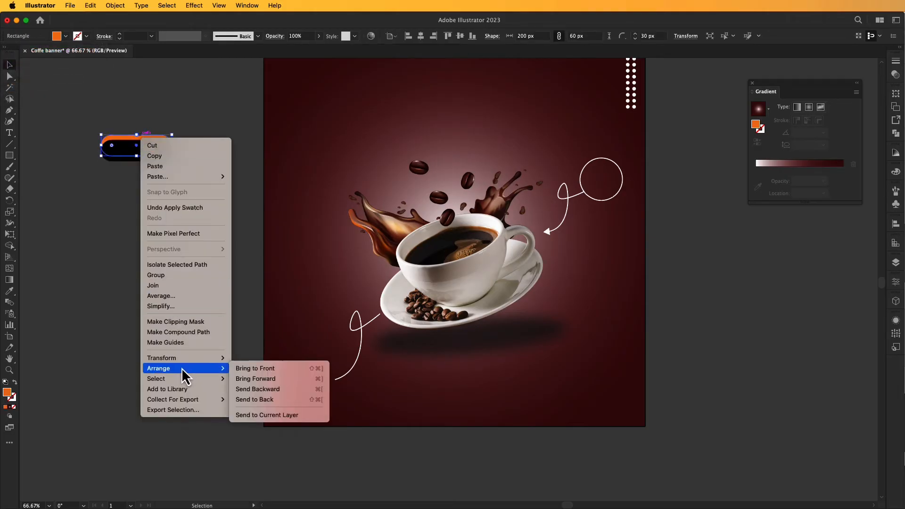
{"action": "left_click", "coordinate": [245, 369]}
{"action": "left_click", "coordinate": [163, 306]}
{"action": "mouse_move", "coordinate": [147, 145]}
{"action": "left_mouse_down"}
{"action": "mouse_move", "coordinate": [152, 157]}
{"action": "mouse_move", "coordinate": [144, 150]}
{"action": "mouse_move", "coordinate": [156, 141]}
{"action": "mouse_move", "coordinate": [157, 158]}
{"action": "left_mouse_up"}
Apply a Gaussian Blur with a radius of about 6.77 pixels to the black copy behind the orange button.
{"action": "left_click", "coordinate": [153, 159]}
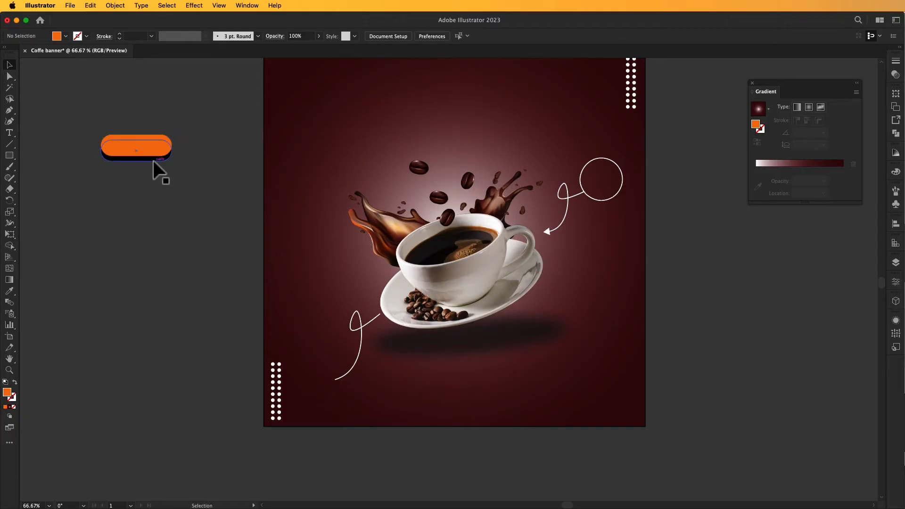
{"action": "left_click", "coordinate": [194, 5]}
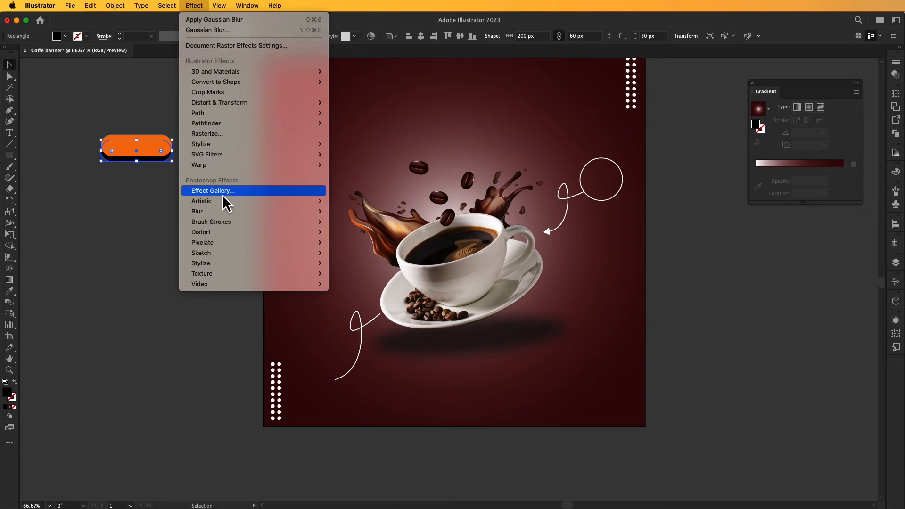
{"action": "mouse_move", "coordinate": [290, 212]}
{"action": "left_click", "coordinate": [339, 211]}
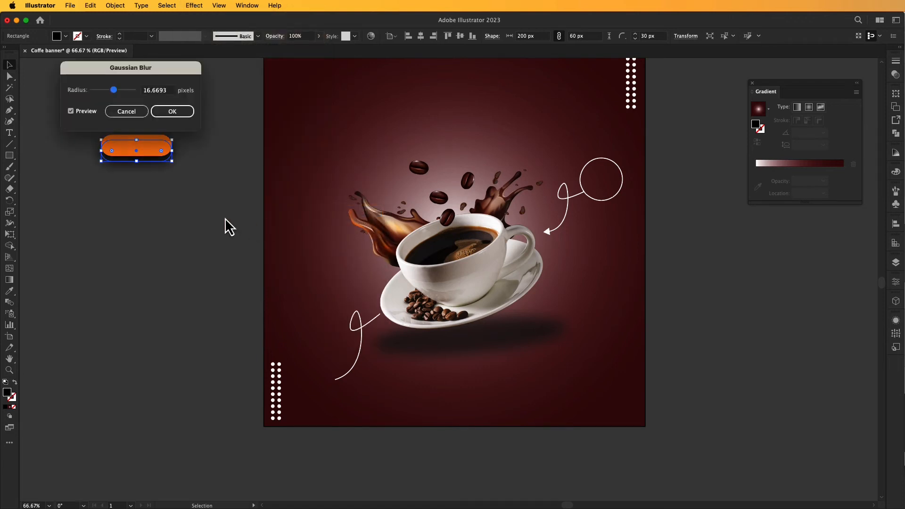
{"action": "left_click_drag", "start_coordinate": [130, 73], "coordinate": [293, 114]}
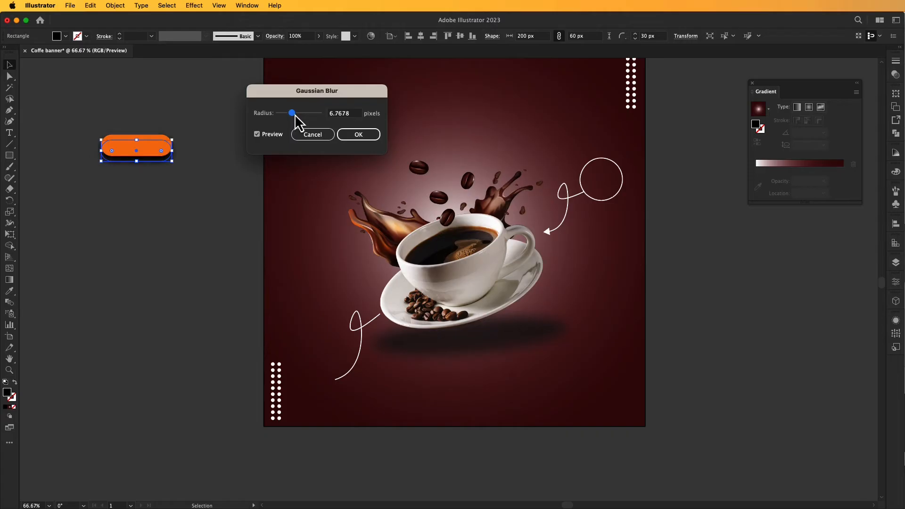
{"action": "left_click", "coordinate": [357, 135]}
{"action": "left_click", "coordinate": [228, 159]}
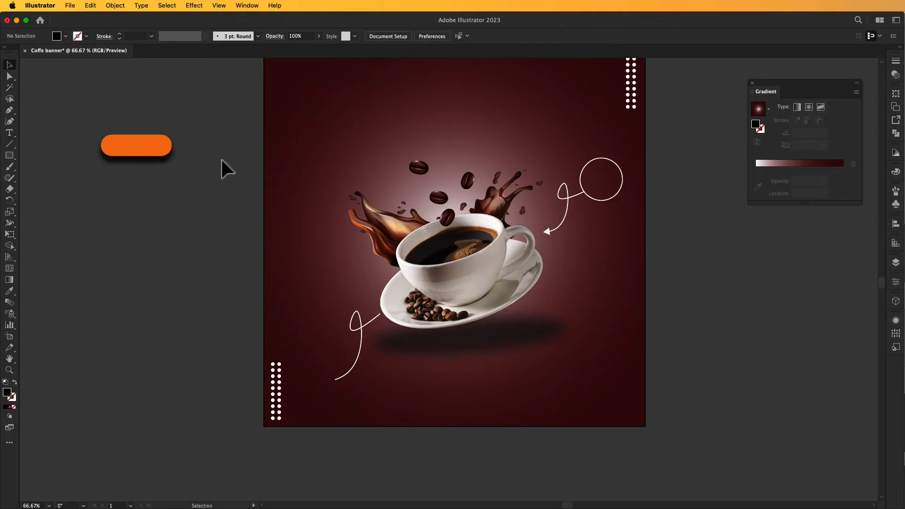
Group the orange rounded rectangle with its blurred shadow.
{"action": "left_click", "coordinate": [124, 151]}
{"action": "right_click", "coordinate": [119, 151]}
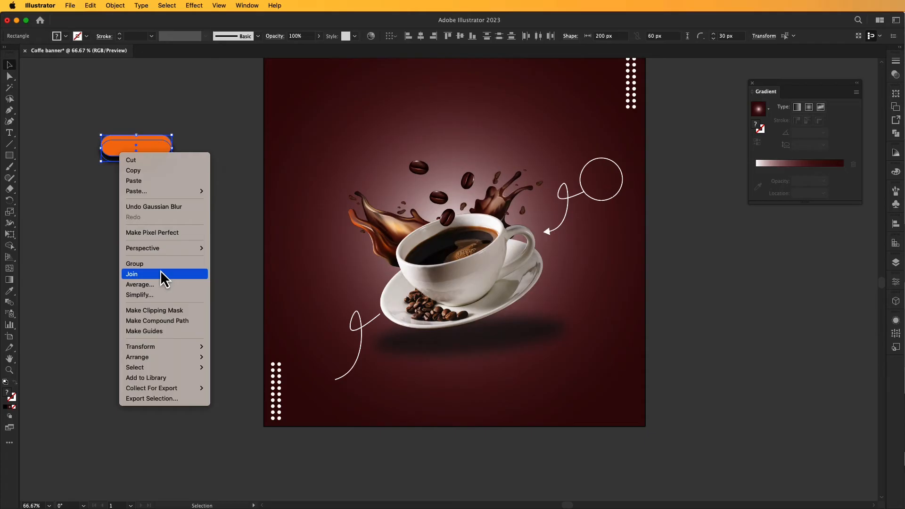
{"action": "left_click", "coordinate": [153, 266]}
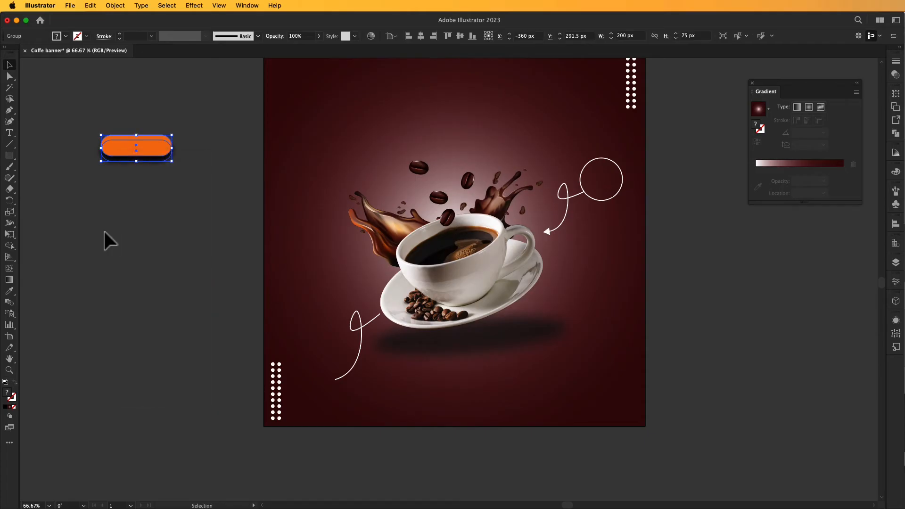
{"action": "left_click", "coordinate": [126, 177]}
Move the orange button group onto the banner below the lower looping path's tail and deselect it.
{"action": "left_click_drag", "start_coordinate": [141, 152], "coordinate": [340, 400]}
{"action": "left_click", "coordinate": [151, 349]}
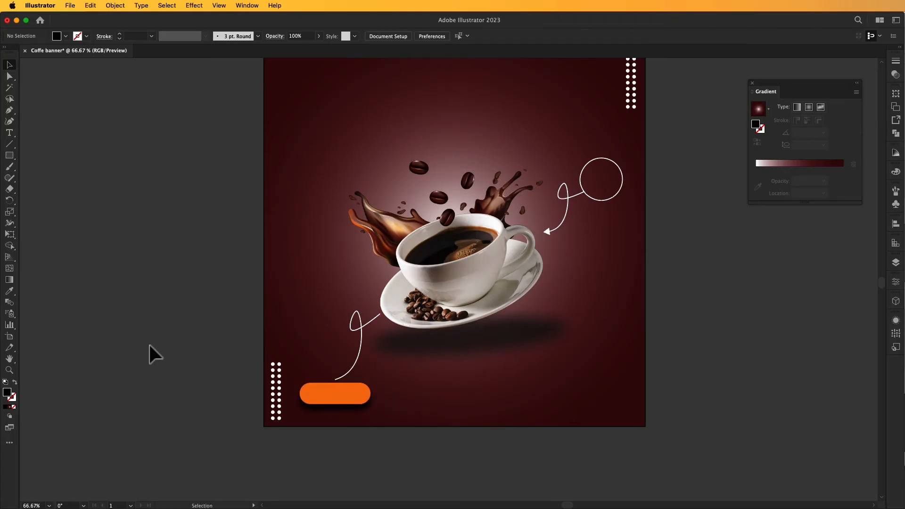
{"action": "left_click_drag", "start_coordinate": [149, 344], "coordinate": [138, 353]}
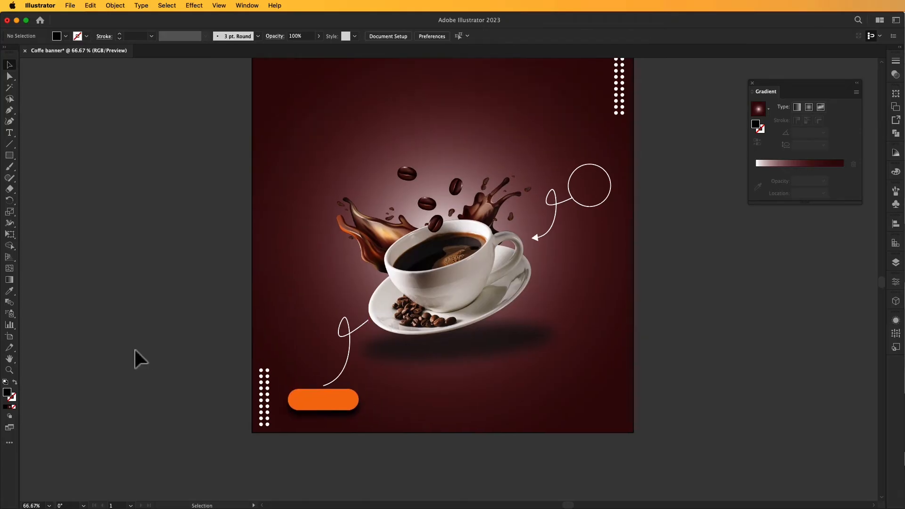
Add the text "order now" on the orange button.
{"action": "key", "text": "z"}
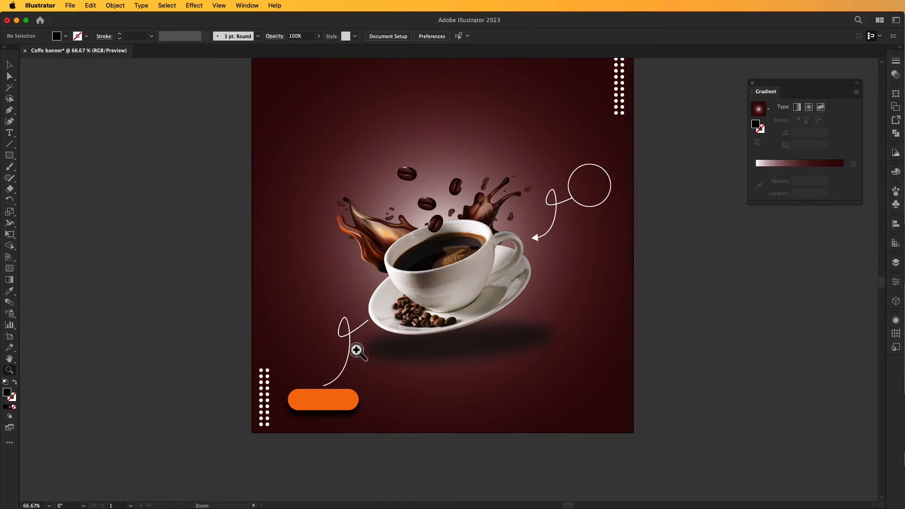
{"action": "left_click", "coordinate": [363, 370]}
{"action": "left_click", "coordinate": [383, 356]}
{"action": "left_click", "coordinate": [397, 324]}
{"action": "left_click_drag", "start_coordinate": [494, 236], "coordinate": [333, 384]}
{"action": "left_click", "coordinate": [9, 133]}
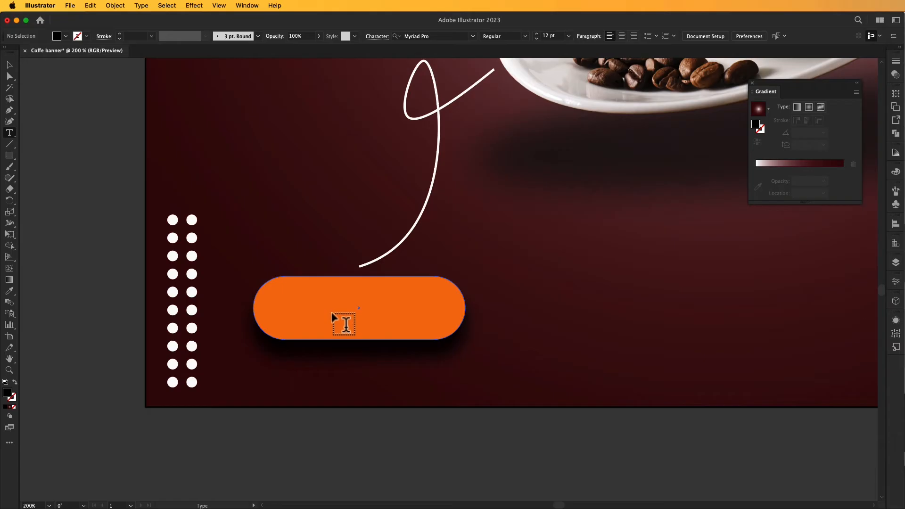
{"action": "left_click", "coordinate": [299, 306]}
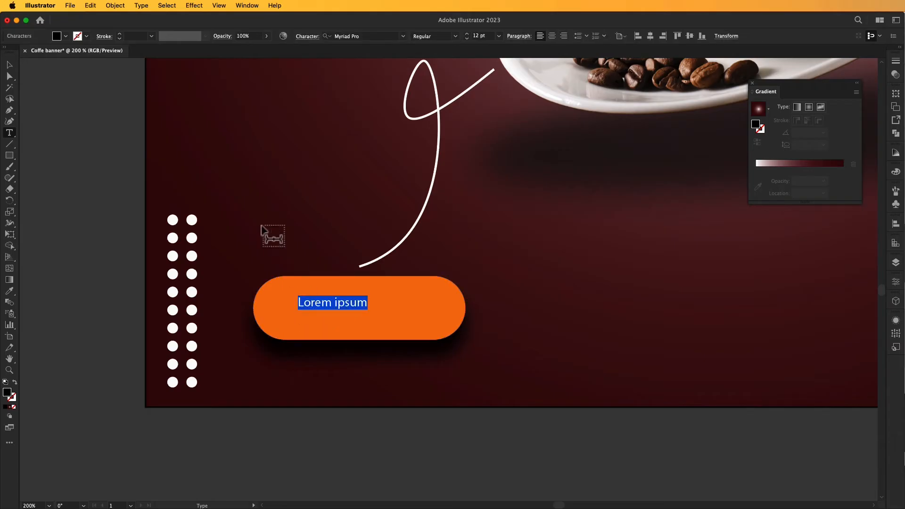
{"action": "type", "text": "order no"}
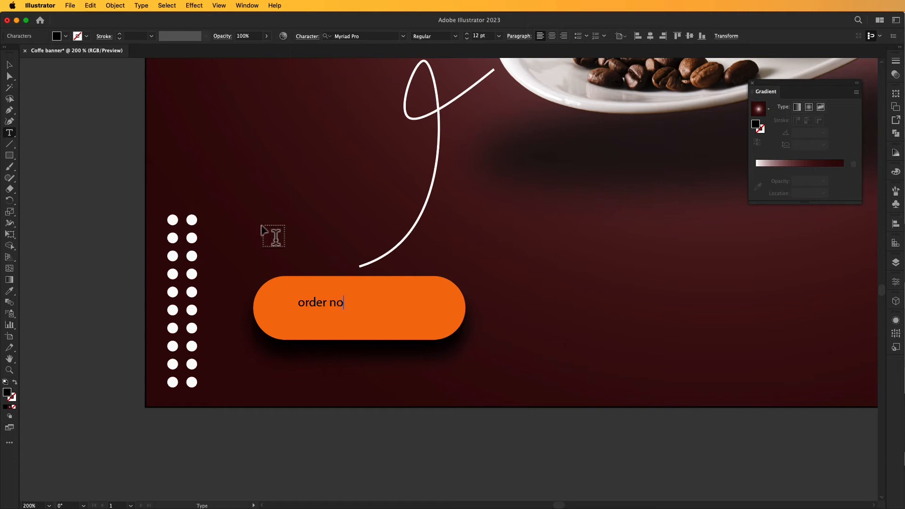
{"action": "type", "text": "w"}
{"action": "left_click", "coordinate": [8, 64]}
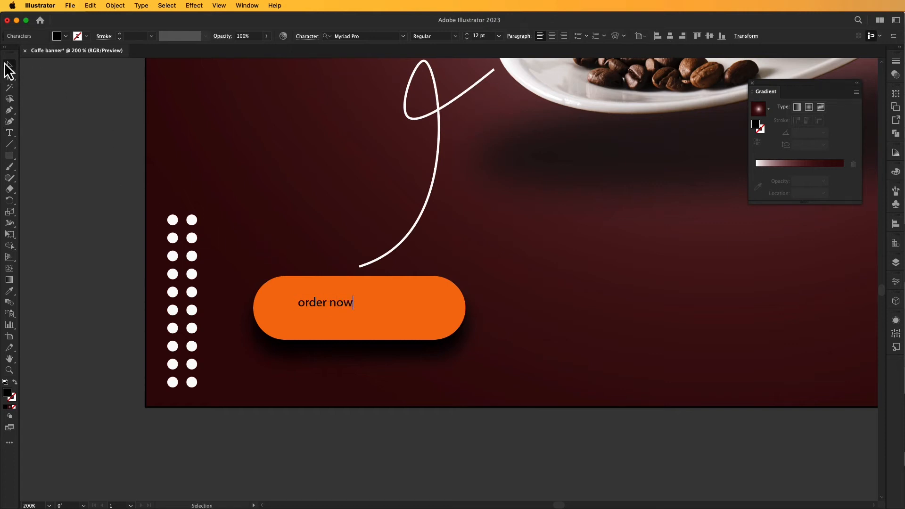
Convert the orange button's label to uppercase and enlarge its font size to 32 pt.
{"action": "left_click", "coordinate": [141, 5]}
{"action": "mouse_move", "coordinate": [169, 160]}
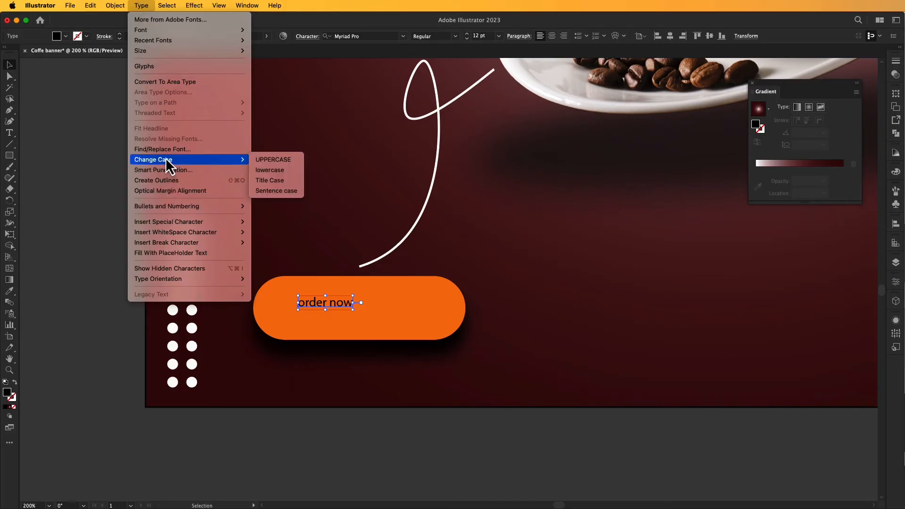
{"action": "left_click", "coordinate": [278, 161]}
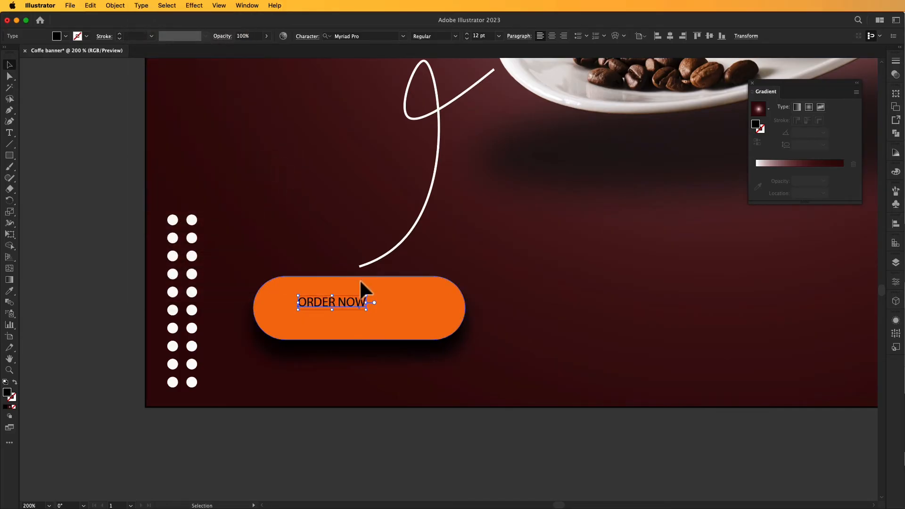
{"action": "left_click", "coordinate": [466, 34]}
{"action": "left_click", "coordinate": [467, 34]}
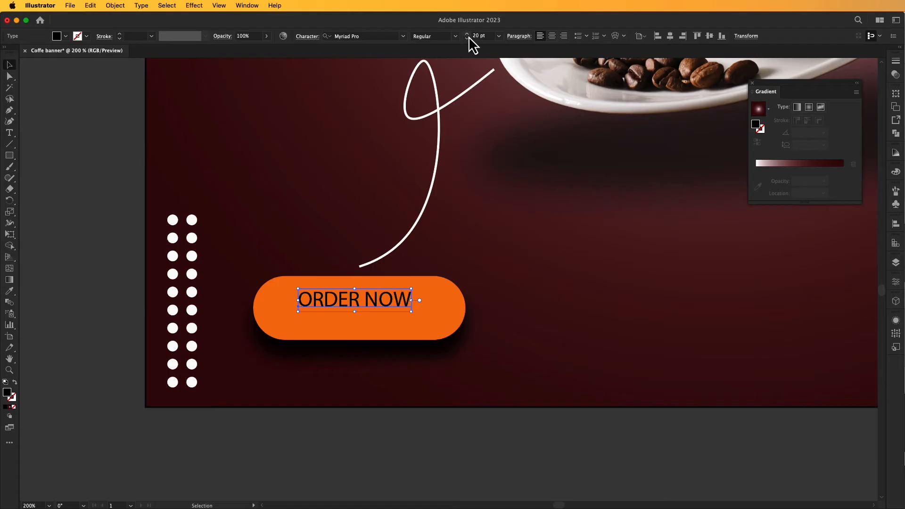
{"action": "left_click", "coordinate": [466, 34]}
{"action": "left_click", "coordinate": [466, 34]}
{"action": "left_click", "coordinate": [467, 34]}
{"action": "left_click", "coordinate": [466, 33]}
{"action": "left_click", "coordinate": [466, 34]}
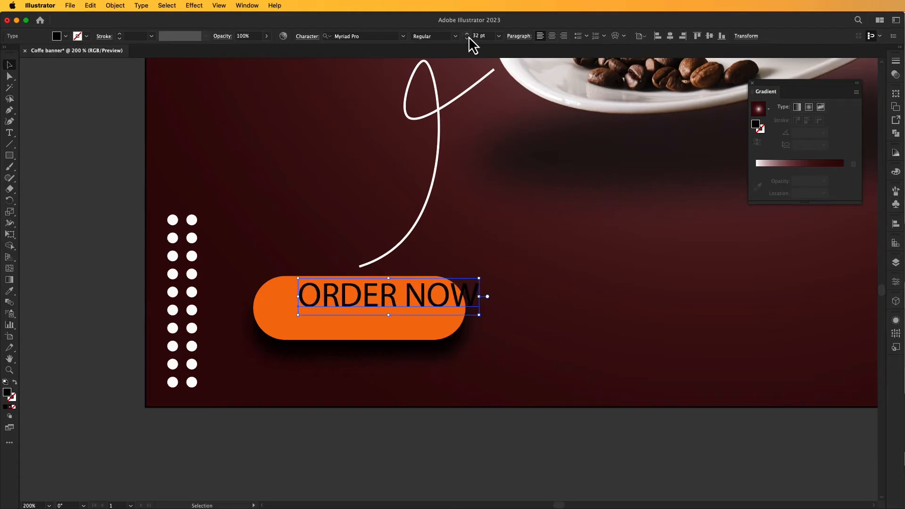
Change the ORDER NOW label's font to Gotham Ultra and shift the text so it starts at the button's left edge.
{"action": "left_click", "coordinate": [404, 37]}
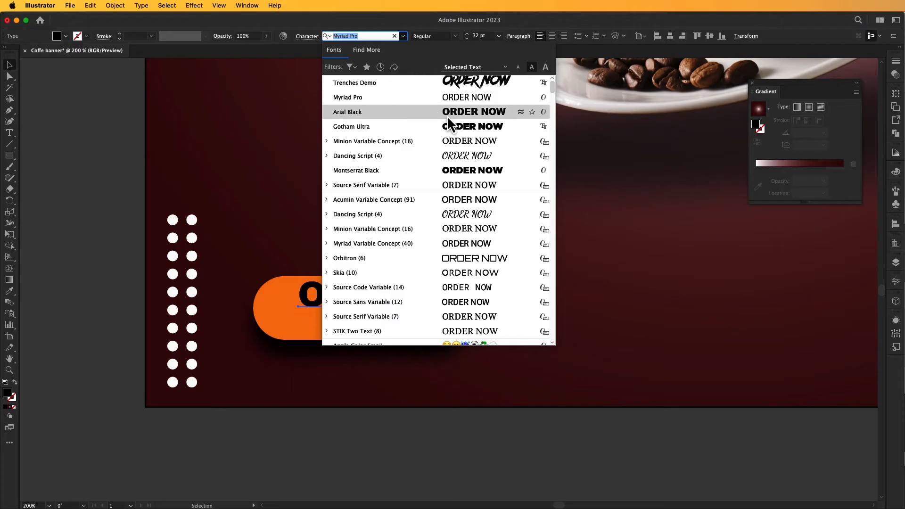
{"action": "left_click", "coordinate": [448, 126]}
{"action": "left_click_drag", "start_coordinate": [471, 297], "coordinate": [430, 310]}
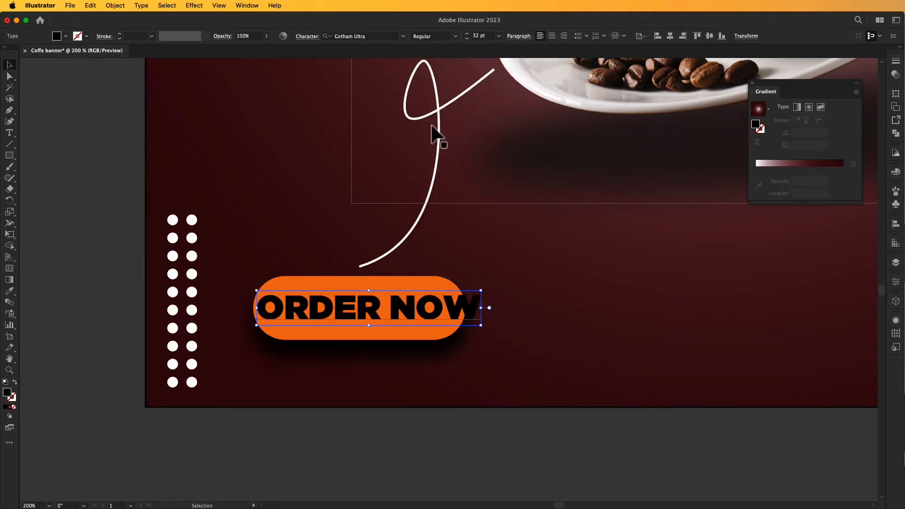
Reduce the ORDER NOW label to 27 pt, centre it on the orange button and deselect it.
{"action": "left_click", "coordinate": [467, 39]}
{"action": "left_click", "coordinate": [466, 39]}
{"action": "left_click", "coordinate": [467, 39]}
{"action": "left_click", "coordinate": [467, 39]}
{"action": "left_click", "coordinate": [466, 39]}
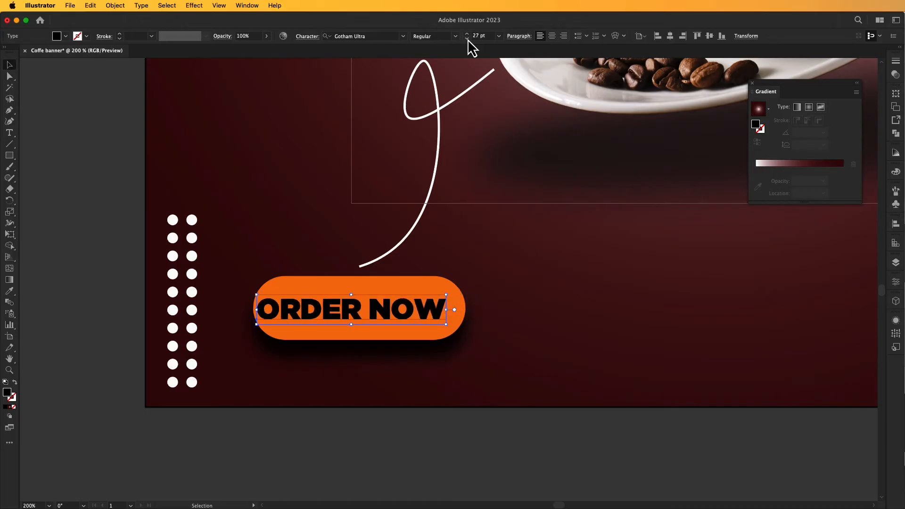
{"action": "left_click_drag", "start_coordinate": [345, 304], "coordinate": [353, 305]}
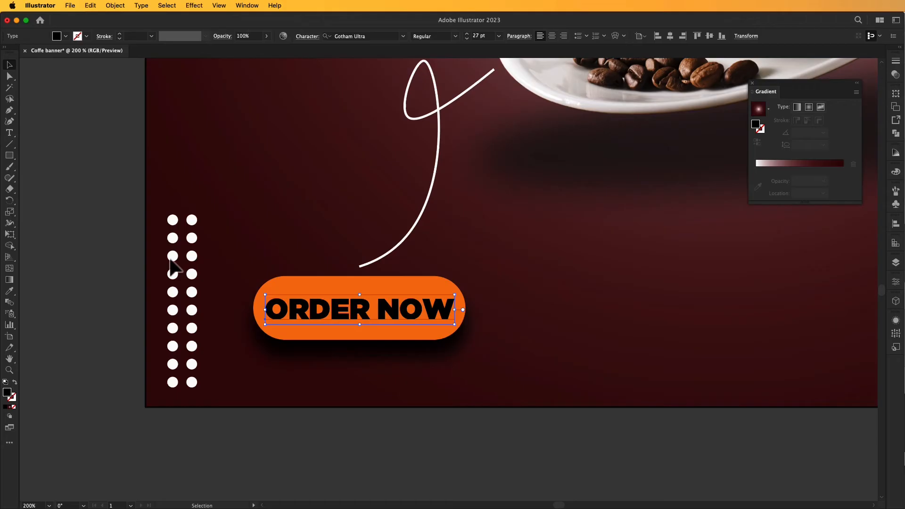
{"action": "left_click", "coordinate": [106, 233]}
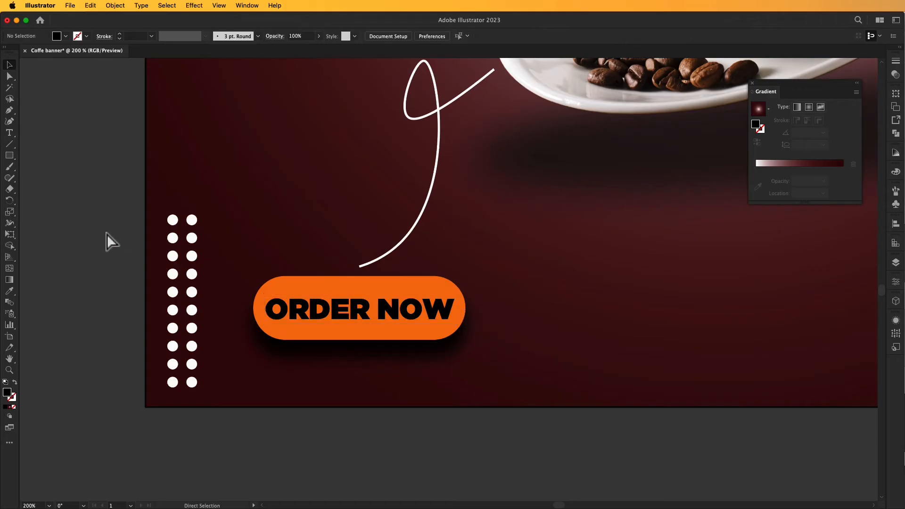
Add an Arrow 7 arrowhead to the end of the lower looping path above the ORDER NOW button and deselect it.
{"action": "key", "text": "super+0"}
{"action": "left_click_drag", "start_coordinate": [141, 291], "coordinate": [116, 221]}
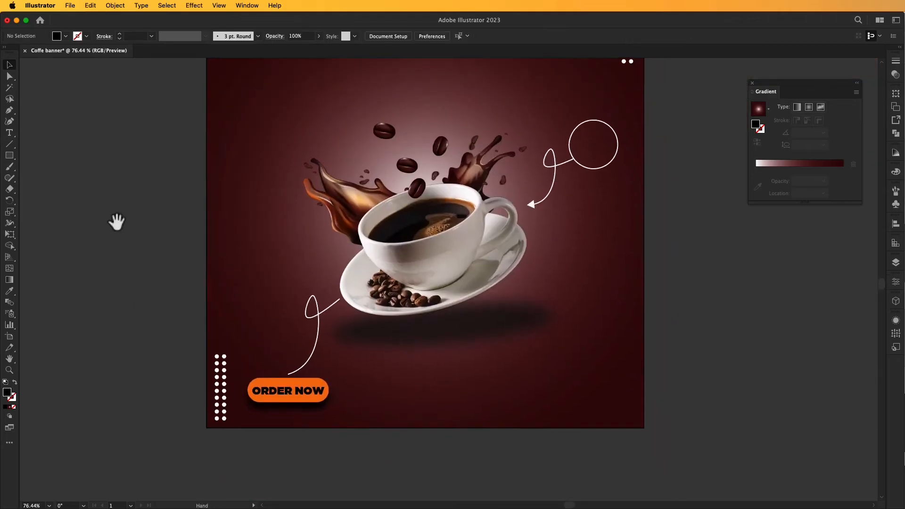
{"action": "left_click", "coordinate": [317, 335]}
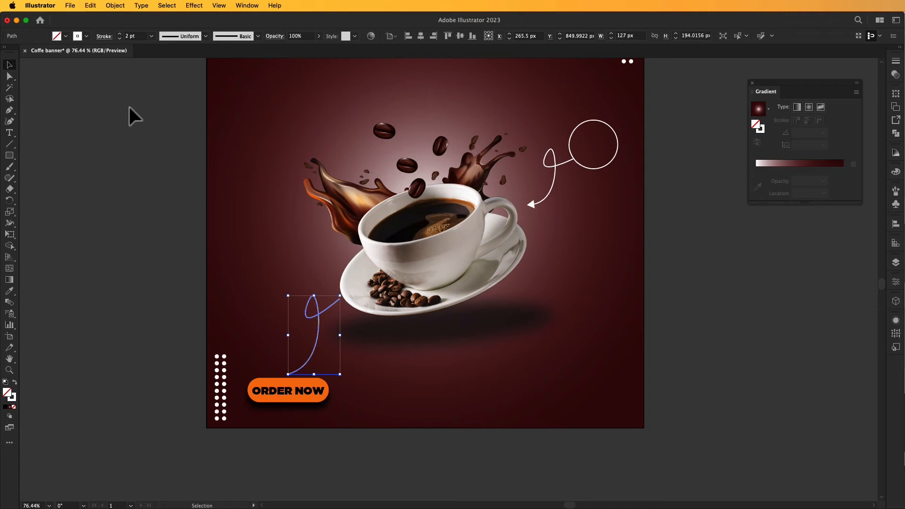
{"action": "left_click", "coordinate": [108, 42]}
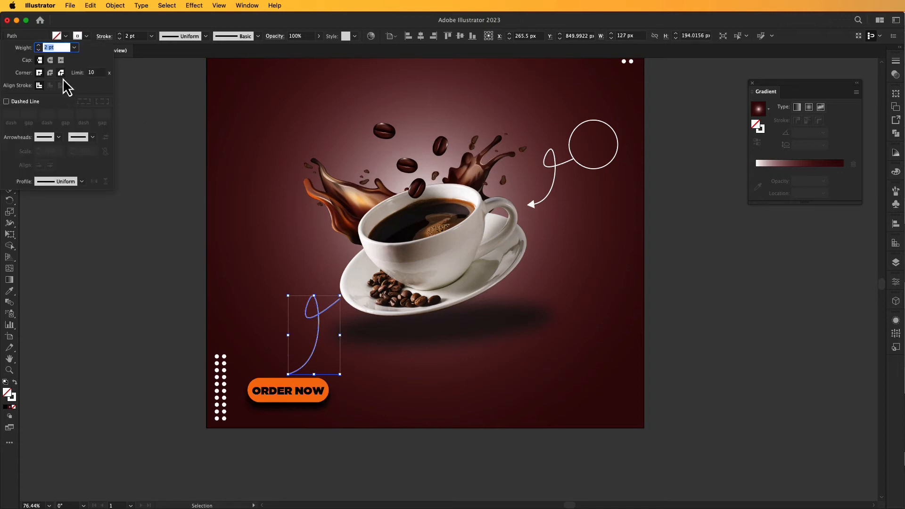
{"action": "left_click", "coordinate": [92, 137]}
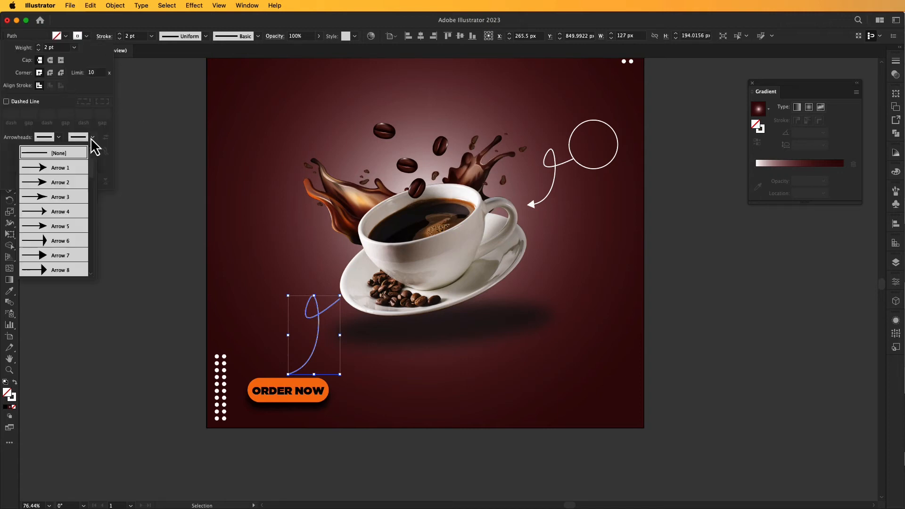
{"action": "left_click", "coordinate": [55, 257]}
{"action": "left_click", "coordinate": [118, 267]}
{"action": "left_click", "coordinate": [125, 261]}
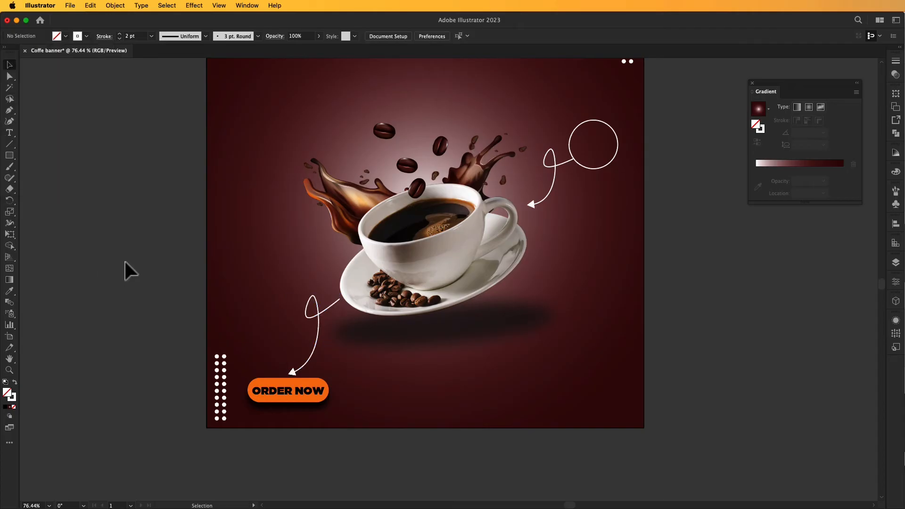
Delete the lower looping path and redraw it with the Curvature tool, about 120 × 167 px, looping from the saucer down toward the orange button.
{"action": "left_click", "coordinate": [318, 313]}
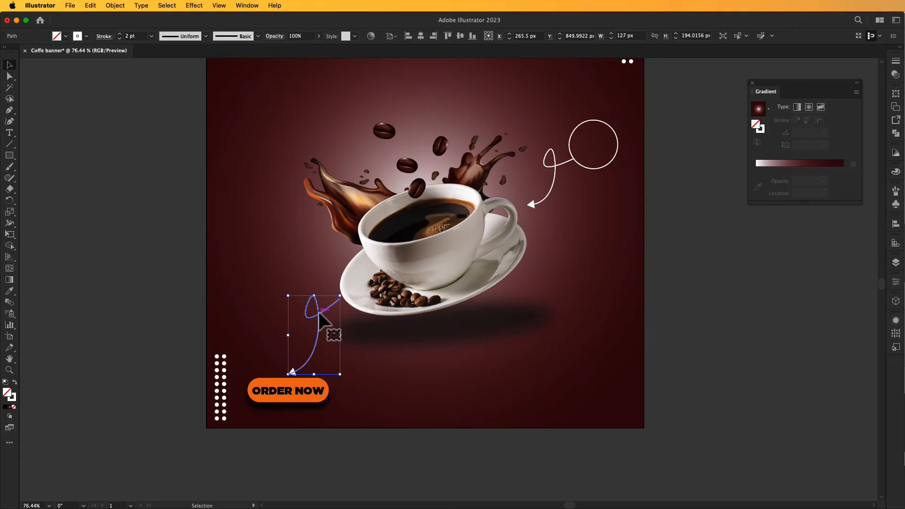
{"action": "key", "text": "Delete"}
{"action": "left_click", "coordinate": [8, 121]}
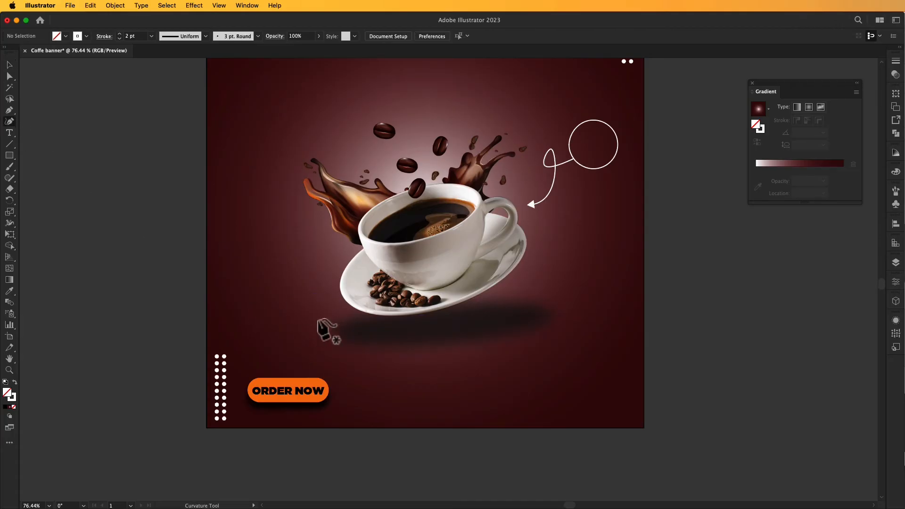
{"action": "left_click", "coordinate": [340, 300]}
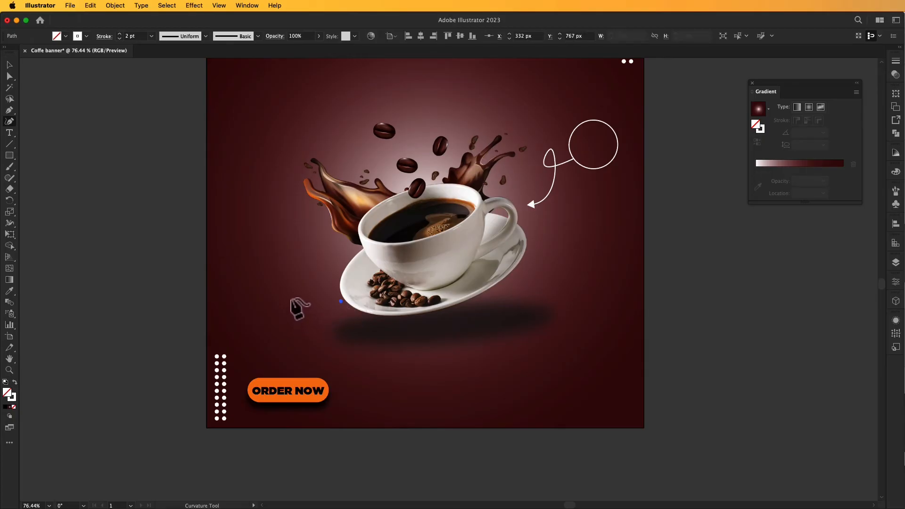
{"action": "left_click", "coordinate": [293, 323]}
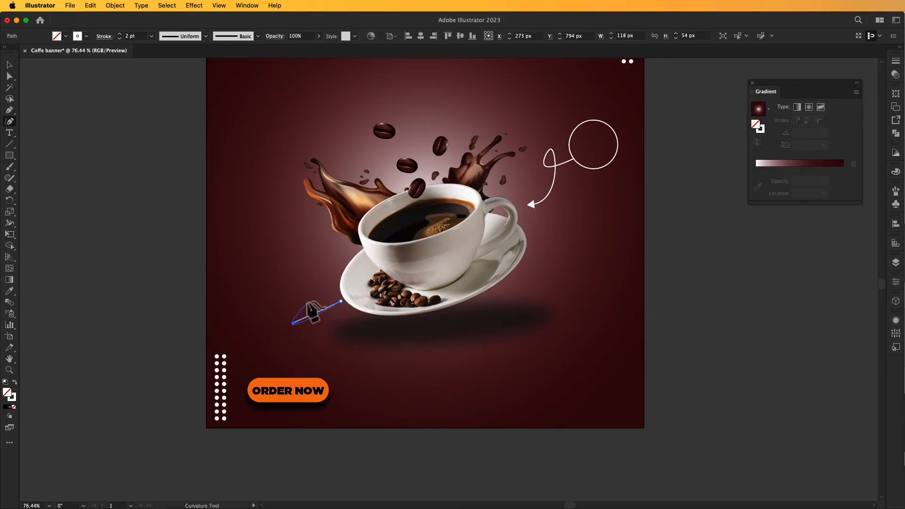
{"action": "left_click", "coordinate": [309, 298]}
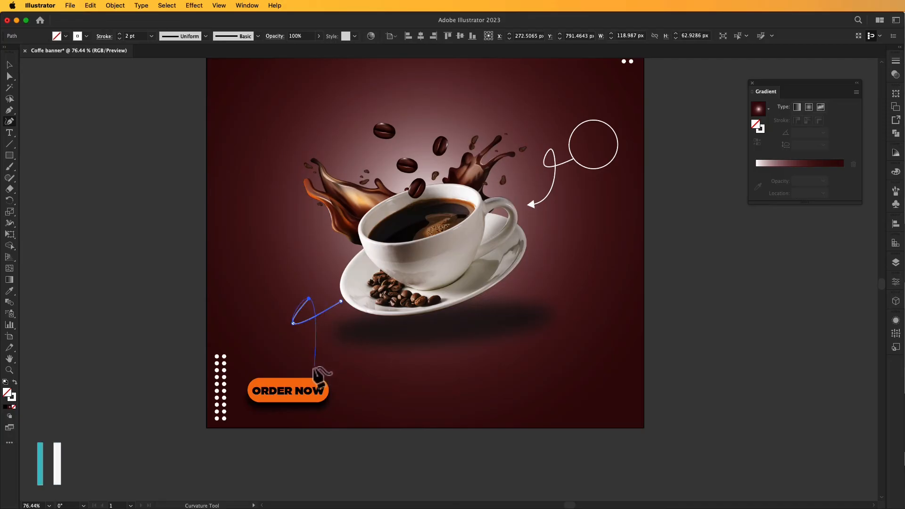
{"action": "left_click", "coordinate": [311, 365]}
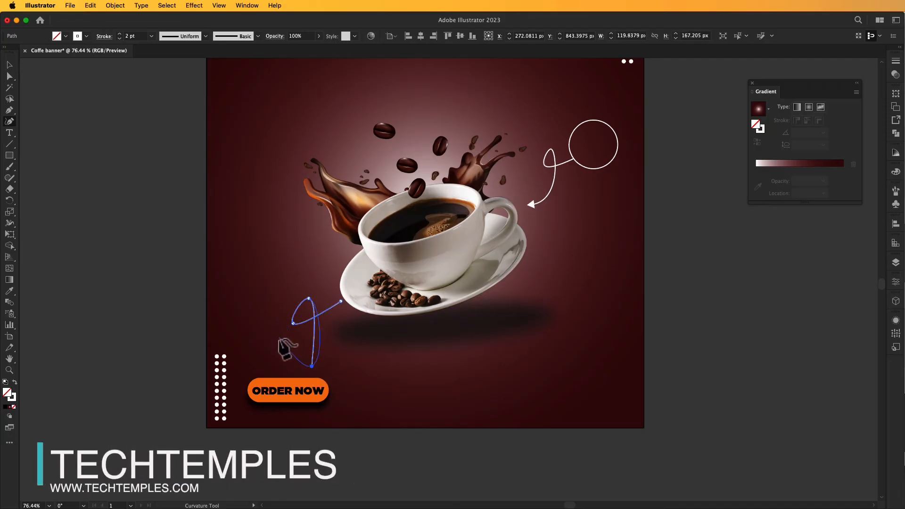
{"action": "left_click", "coordinate": [10, 65]}
{"action": "left_click", "coordinate": [170, 244]}
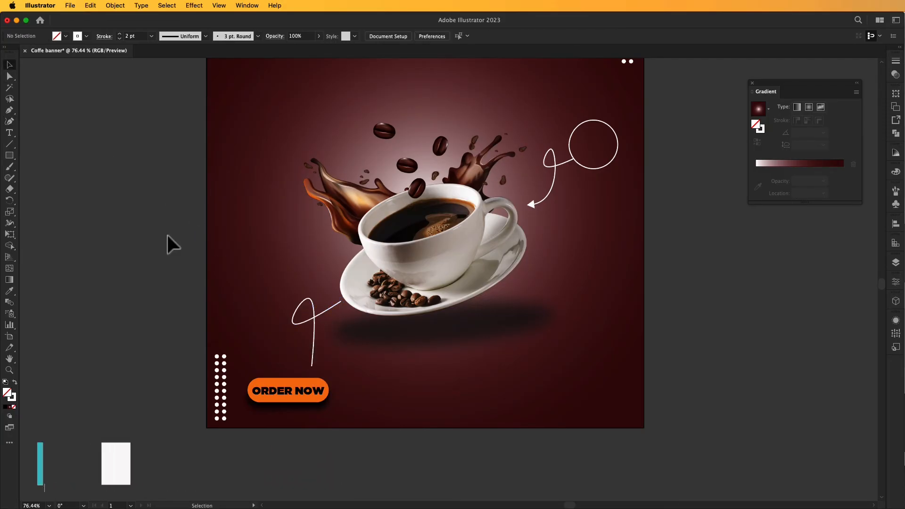
Apply an Arrow 7 arrowhead to the button end of the redrawn looping path and deselect it.
{"action": "left_click", "coordinate": [314, 333]}
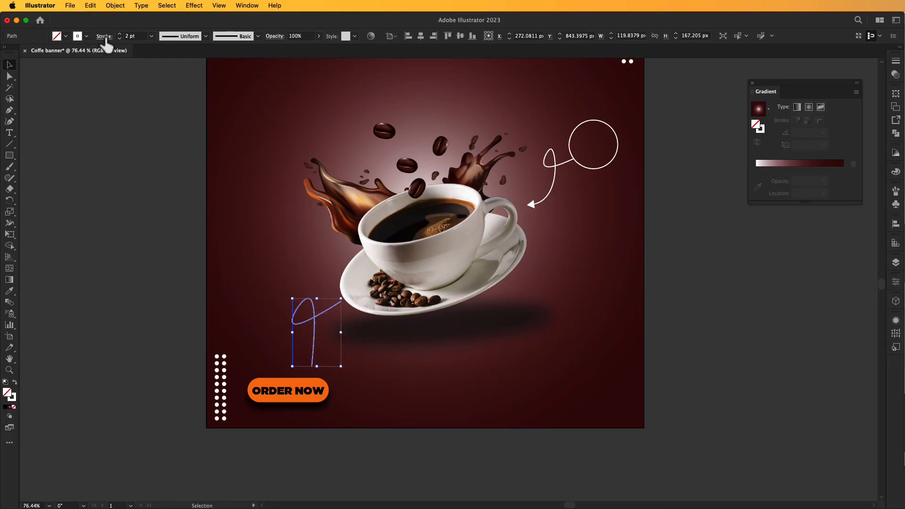
{"action": "left_click", "coordinate": [105, 36]}
{"action": "left_click", "coordinate": [92, 137]}
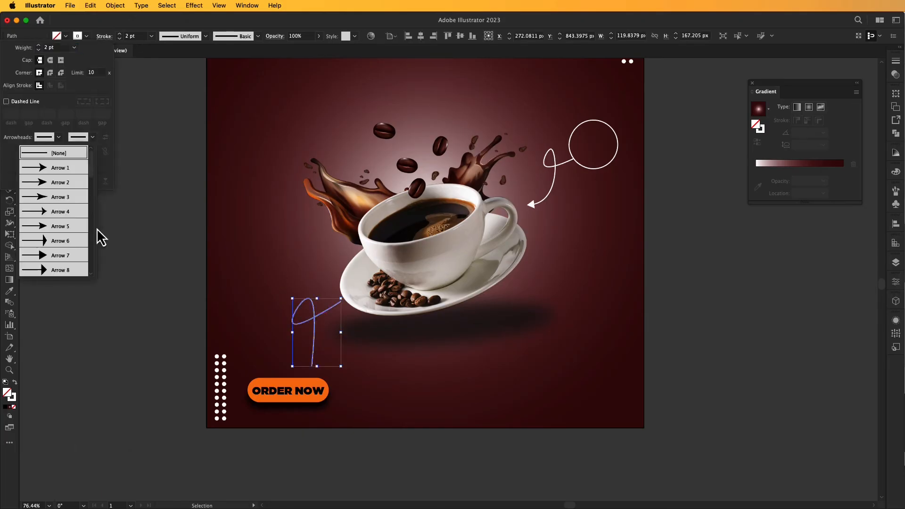
{"action": "left_click", "coordinate": [54, 254]}
{"action": "left_click", "coordinate": [132, 227]}
{"action": "left_click", "coordinate": [133, 224]}
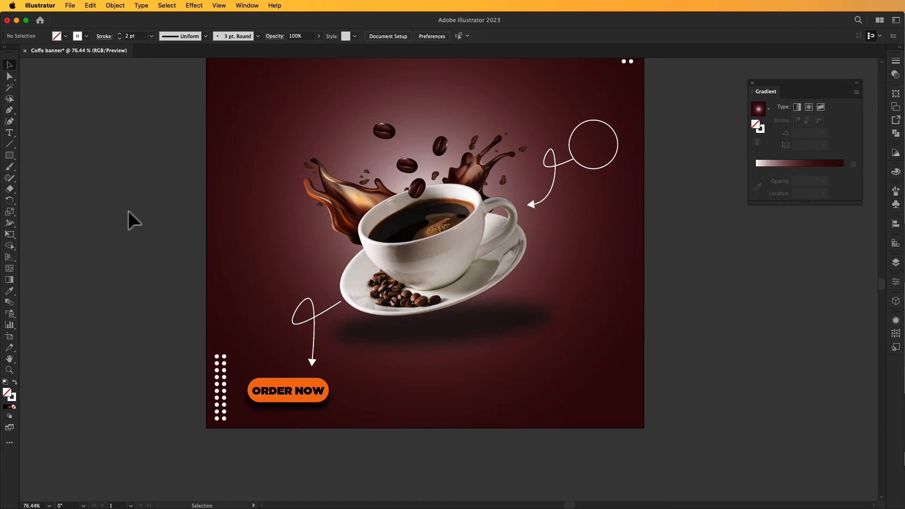
Add the text "Only for" inside the white circle of the upper callout.
{"action": "scroll", "coordinate": [134, 245], "scroll_direction": "up", "scroll_amount": 3}
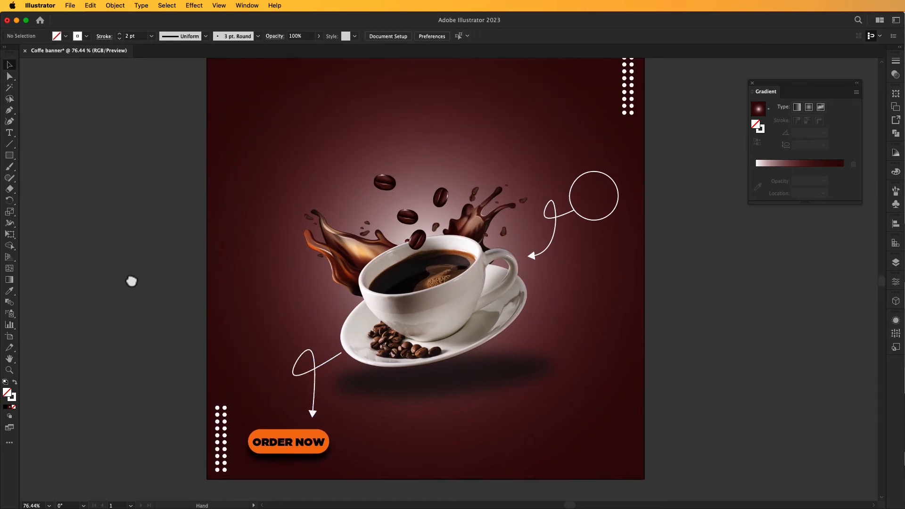
{"action": "key", "text": "super+minus"}
{"action": "left_click_drag", "start_coordinate": [129, 274], "coordinate": [160, 271]}
{"action": "key", "text": "z"}
{"action": "left_click", "coordinate": [642, 242]}
{"action": "left_click", "coordinate": [592, 198]}
{"action": "left_click_drag", "start_coordinate": [464, 258], "coordinate": [516, 235]}
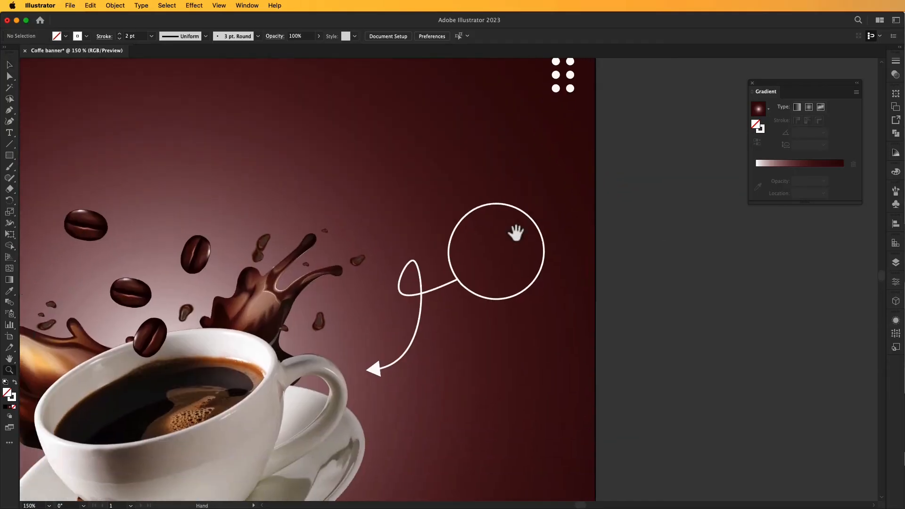
{"action": "key", "text": "v"}
{"action": "left_click_drag", "start_coordinate": [608, 253], "coordinate": [639, 244]}
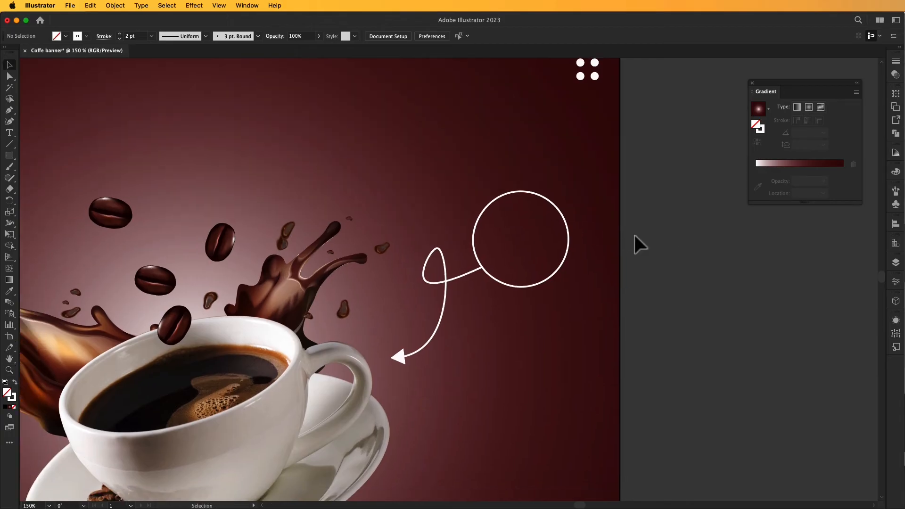
{"action": "left_click", "coordinate": [8, 132]}
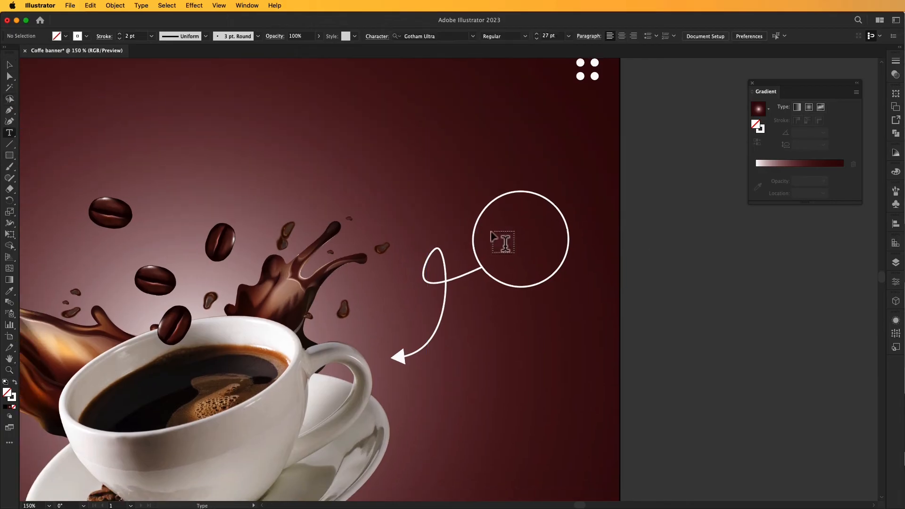
{"action": "left_click", "coordinate": [501, 237]}
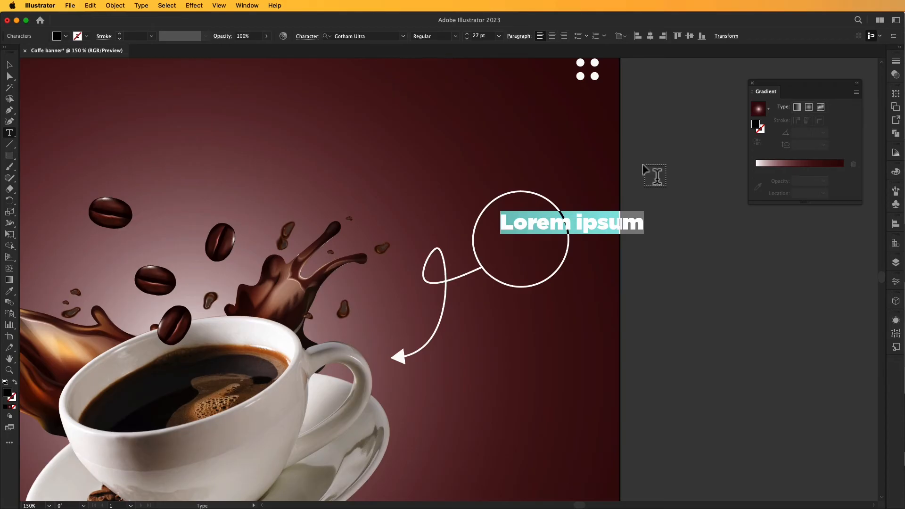
{"action": "type", "text": "or"}
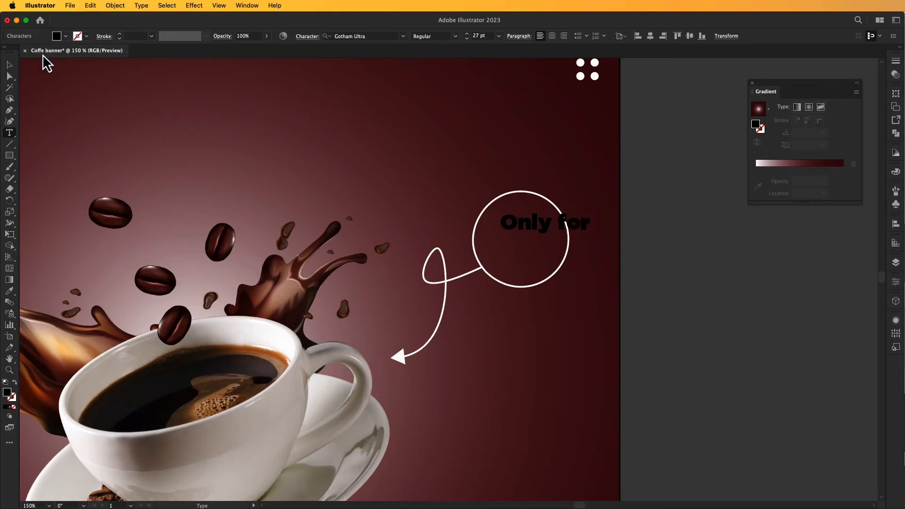
Set the "Only for" text in Dancing Script, enlarge it to about 33 pt and fit it in the upper part of the circle.
{"action": "left_click", "coordinate": [9, 64]}
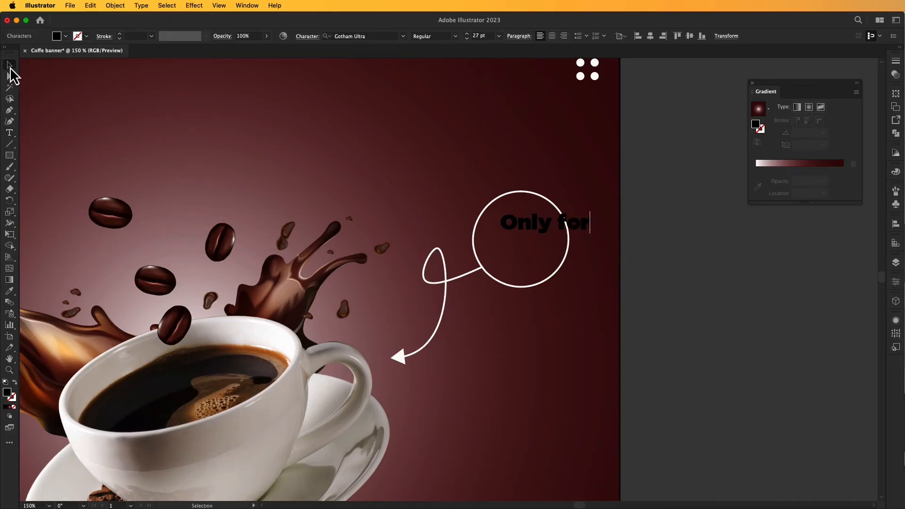
{"action": "left_click", "coordinate": [401, 36]}
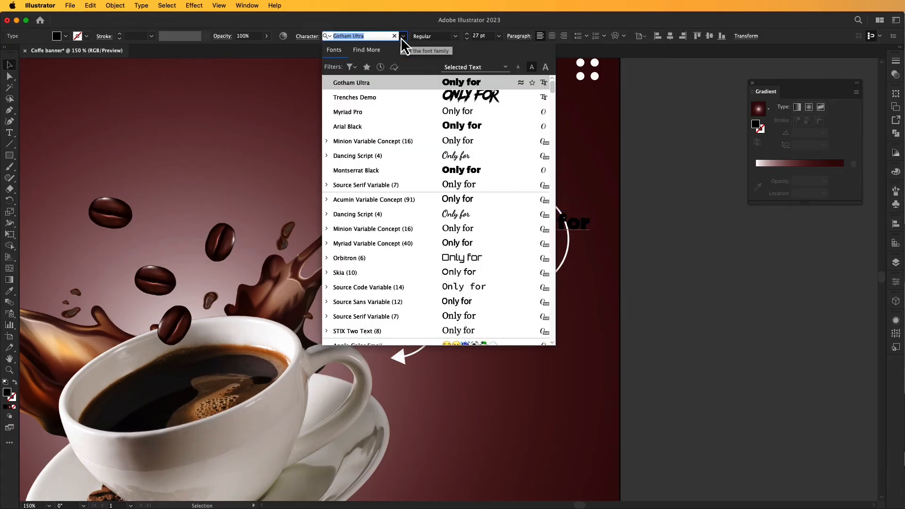
{"action": "left_click", "coordinate": [443, 155]}
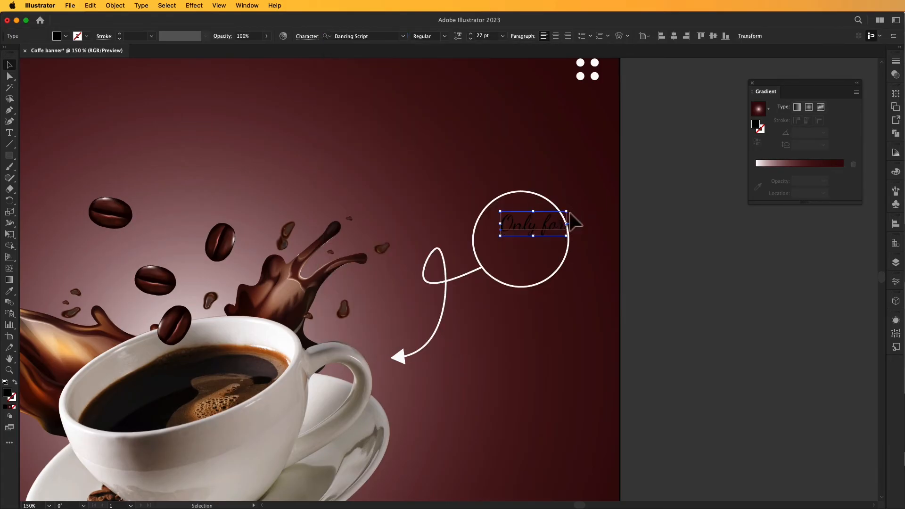
{"action": "left_click_drag", "start_coordinate": [567, 211], "coordinate": [545, 226]}
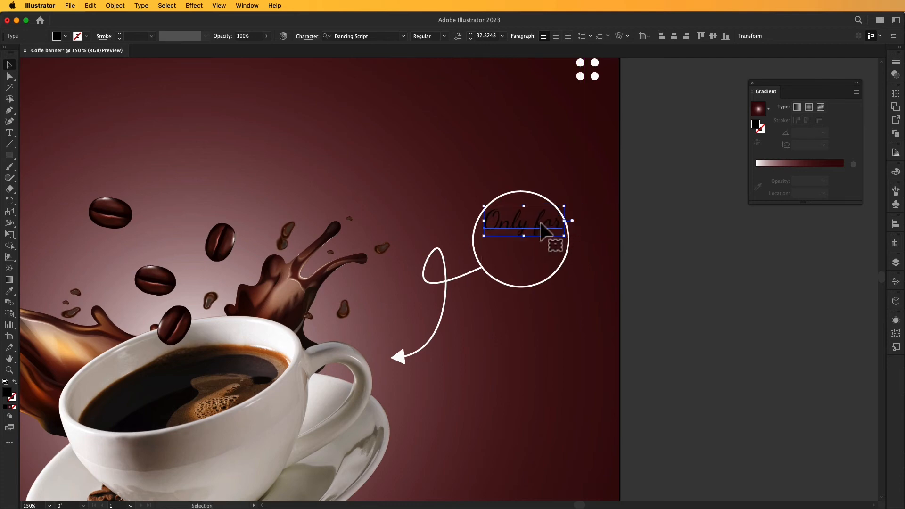
Make the "Only for" text bold with an orange fill and nudge it slightly left inside the circle.
{"action": "left_click", "coordinate": [446, 36]}
{"action": "left_click", "coordinate": [433, 80]}
{"action": "left_click", "coordinate": [66, 37]}
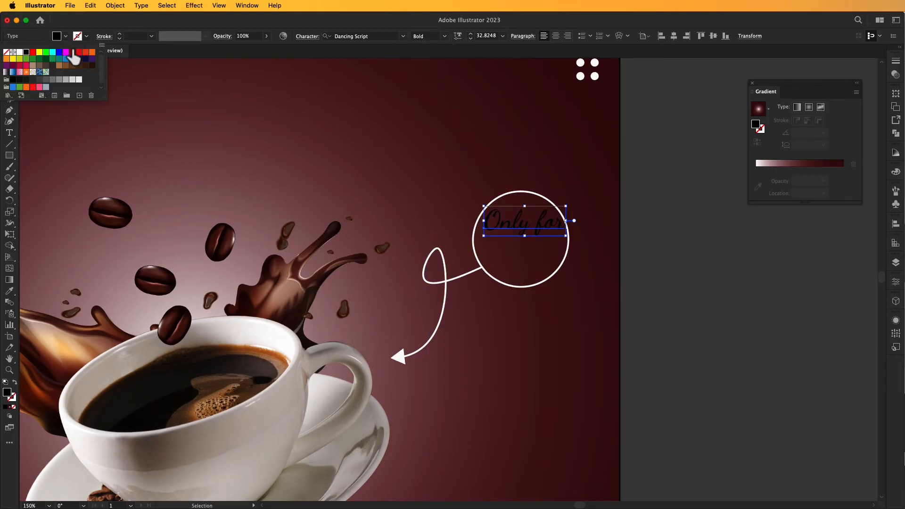
{"action": "left_click", "coordinate": [92, 53]}
{"action": "left_click", "coordinate": [666, 270]}
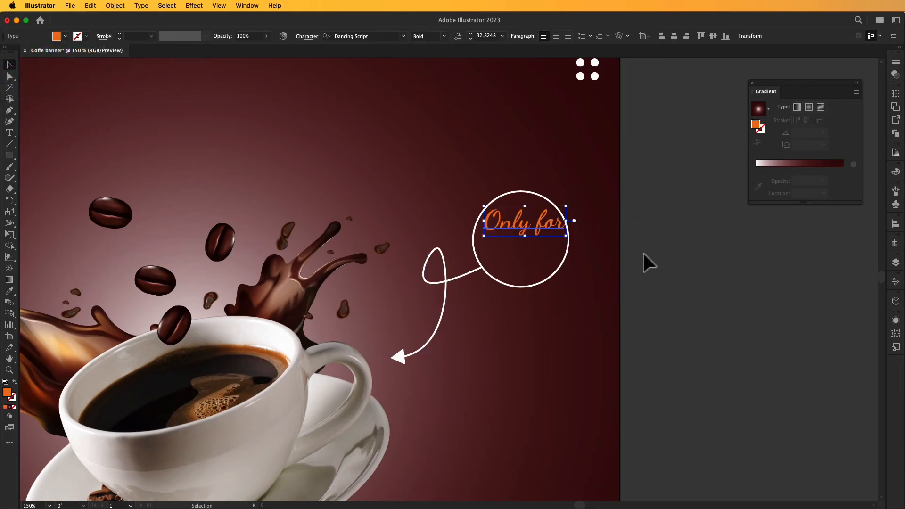
{"action": "left_click", "coordinate": [643, 253]}
{"action": "left_click_drag", "start_coordinate": [540, 227], "coordinate": [537, 226]}
{"action": "left_click", "coordinate": [634, 228]}
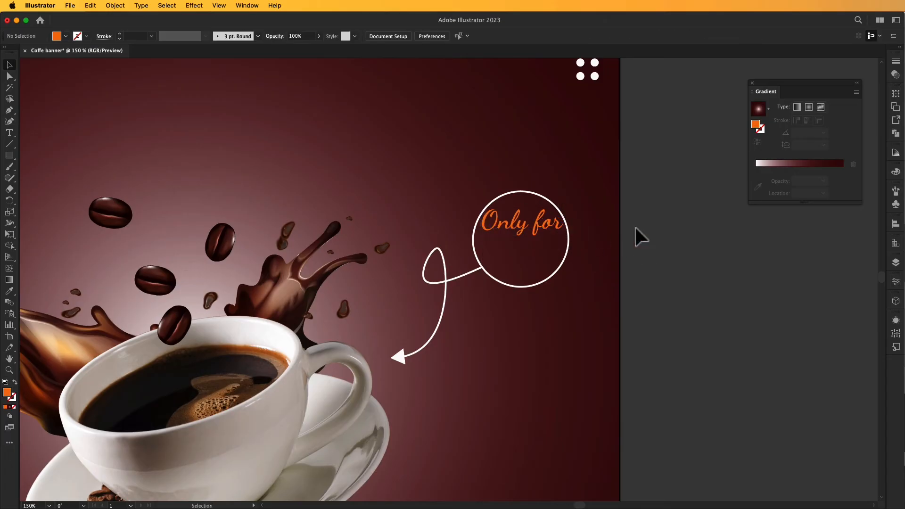
Add the text "10" below "Only for" inside the white circle.
{"action": "left_click", "coordinate": [9, 132]}
{"action": "left_click", "coordinate": [492, 243]}
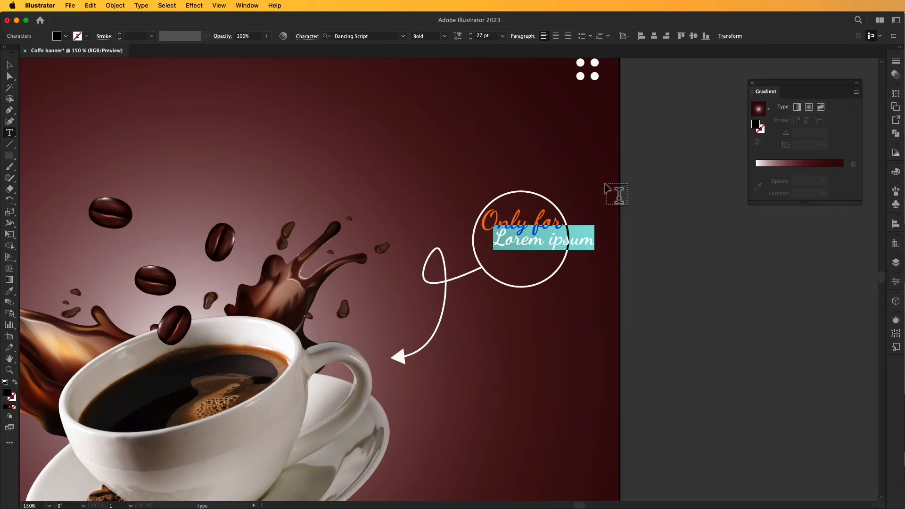
{"action": "type", "text": "!)"}
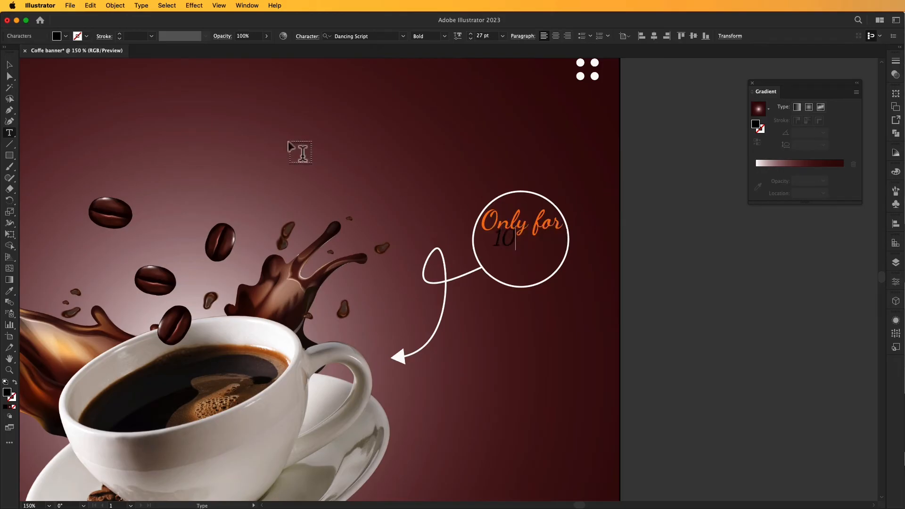
{"action": "left_click", "coordinate": [9, 64]}
Set the "10" in Gotham Ultra, enlarge it to about 57 pt and position it just below "Only for".
{"action": "left_click", "coordinate": [403, 37]}
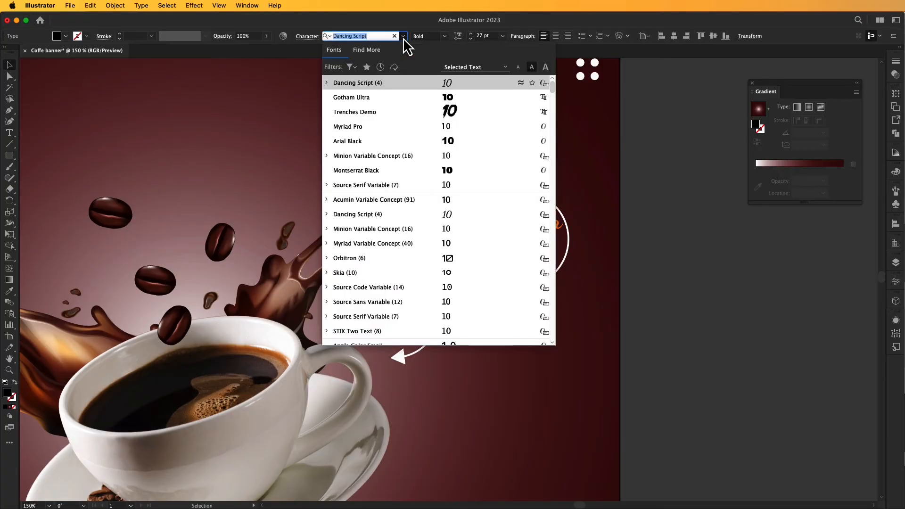
{"action": "left_click", "coordinate": [418, 110]}
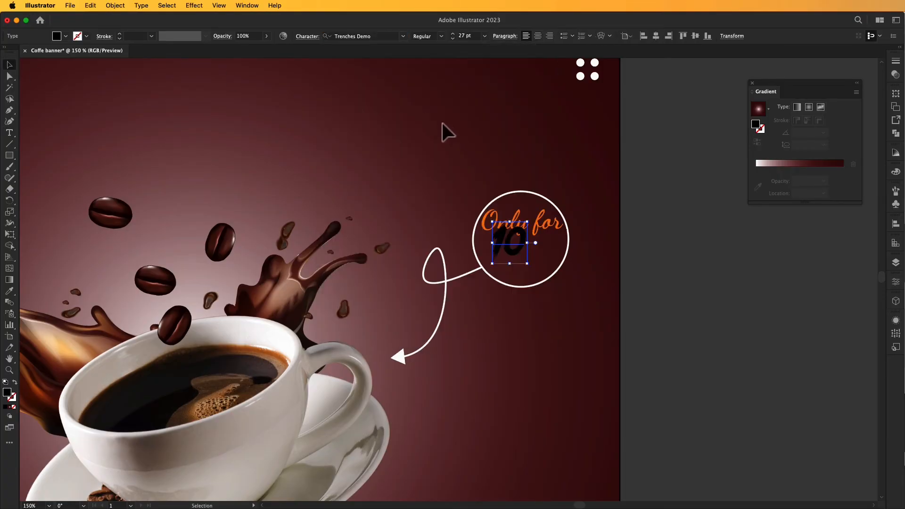
{"action": "left_click", "coordinate": [403, 37]}
{"action": "left_click", "coordinate": [370, 109]}
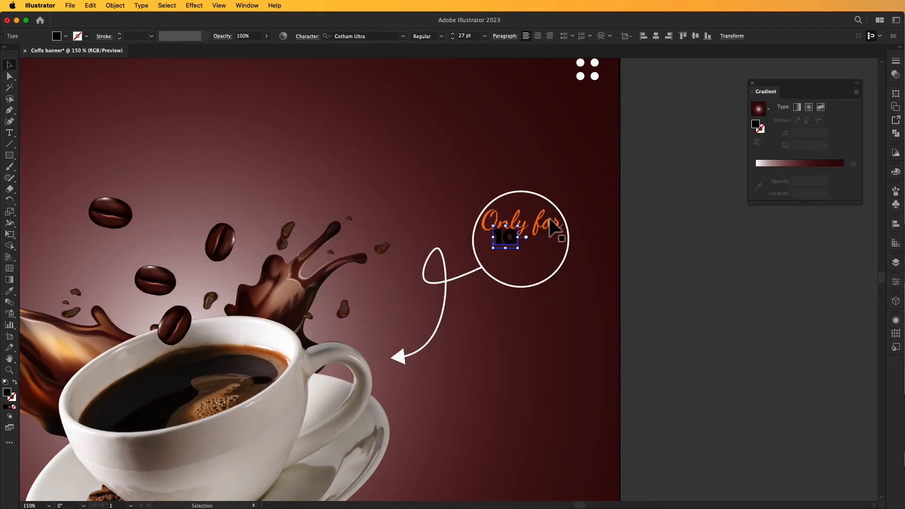
{"action": "left_click_drag", "start_coordinate": [507, 241], "coordinate": [521, 262]}
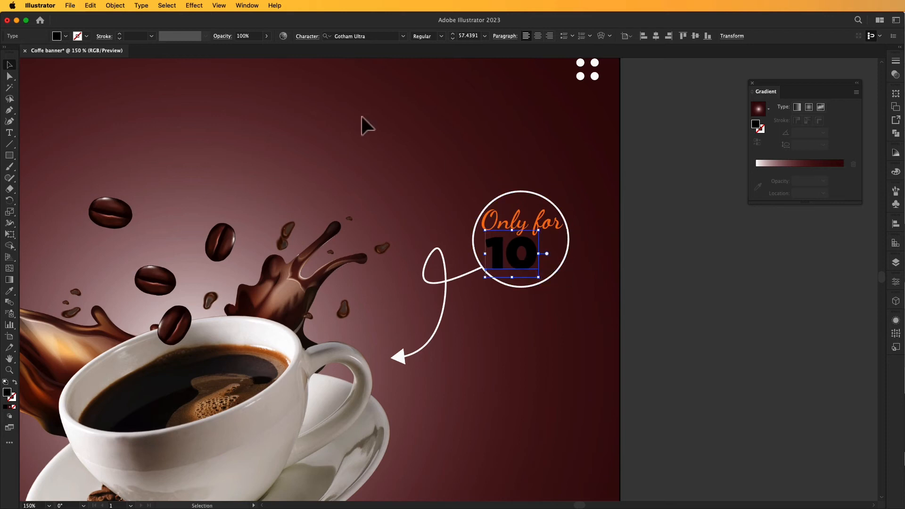
Fill the "10" with white and deselect it.
{"action": "left_click", "coordinate": [67, 37]}
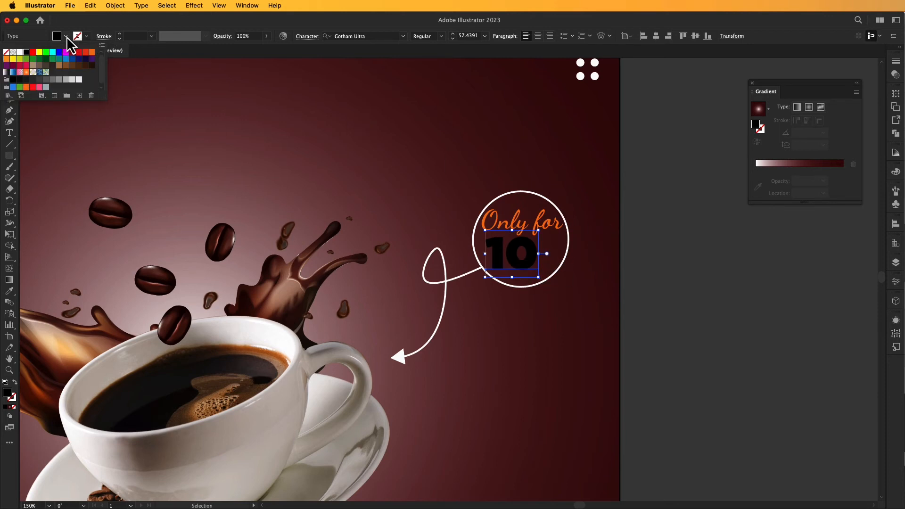
{"action": "left_click", "coordinate": [20, 53]}
{"action": "left_click", "coordinate": [724, 276]}
{"action": "left_click", "coordinate": [685, 269]}
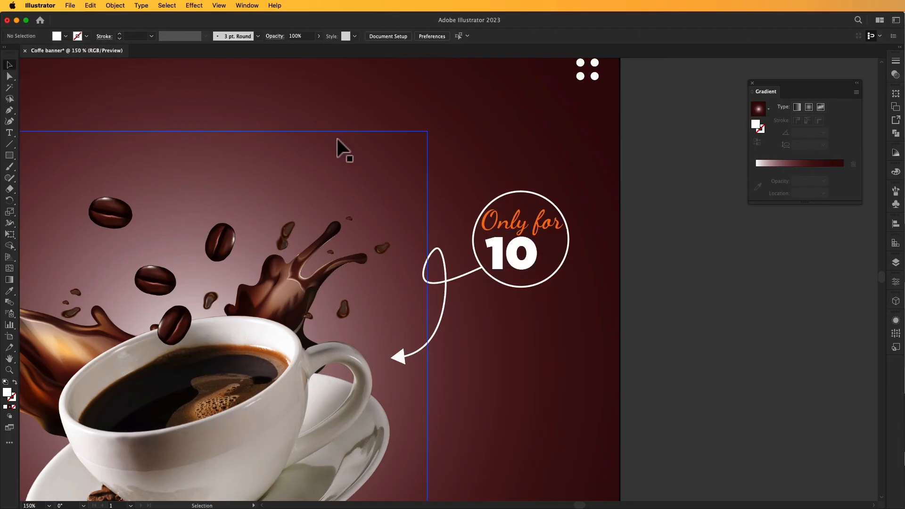
Add a separate "$" text in Gotham Ultra 27 pt and place it just right of the "10" near its baseline.
{"action": "left_click", "coordinate": [9, 132]}
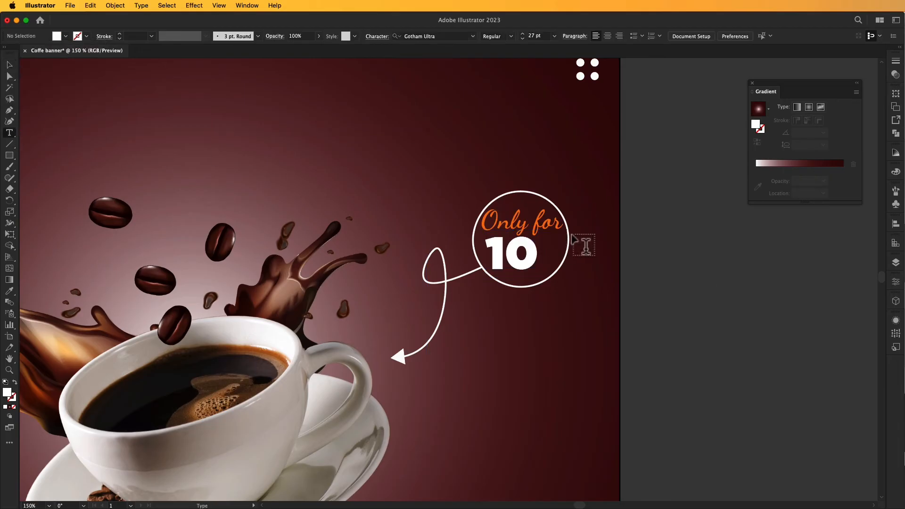
{"action": "left_click", "coordinate": [542, 248]}
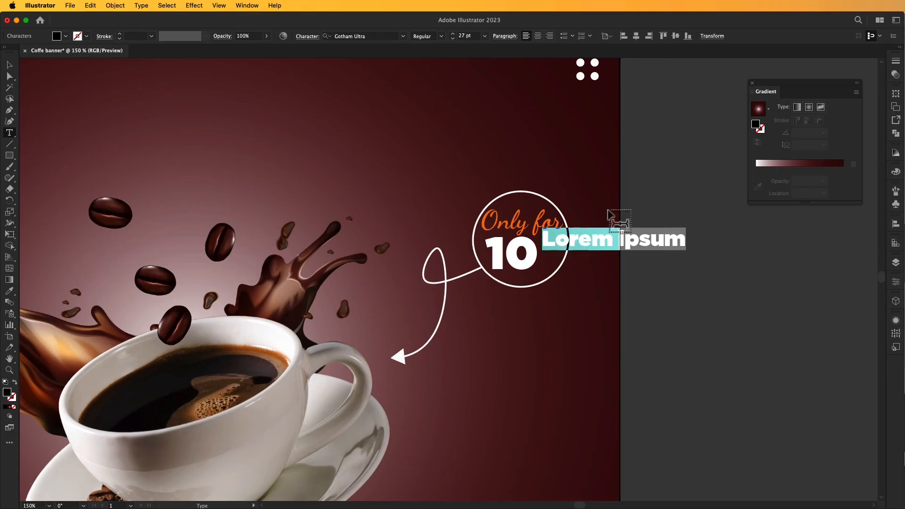
{"action": "type", "text": "$"}
{"action": "left_click", "coordinate": [9, 64]}
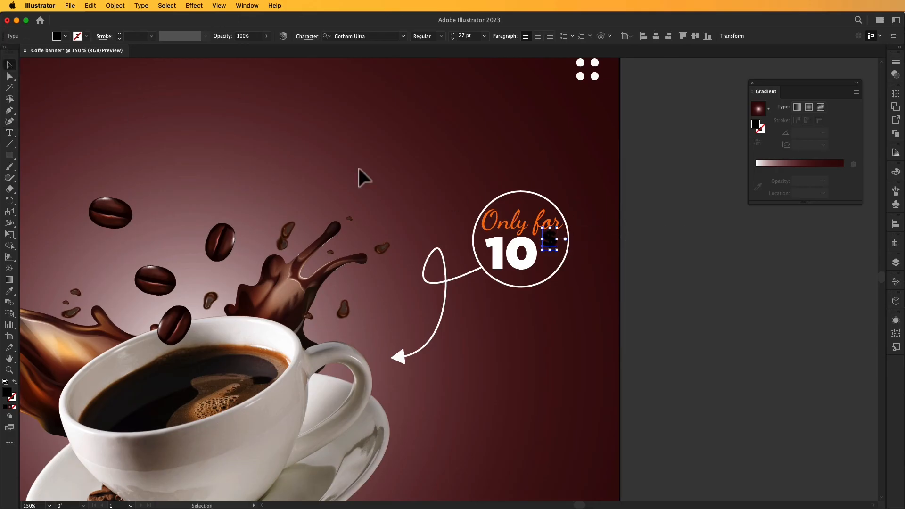
{"action": "left_click_drag", "start_coordinate": [554, 240], "coordinate": [548, 256]}
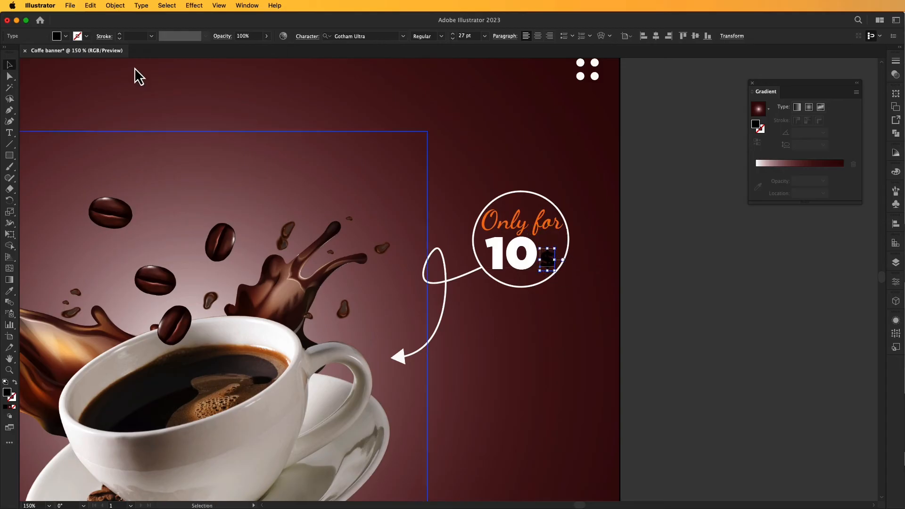
Fill the "$" sign with orange and nudge it slightly upward beside the "10".
{"action": "left_click", "coordinate": [66, 36]}
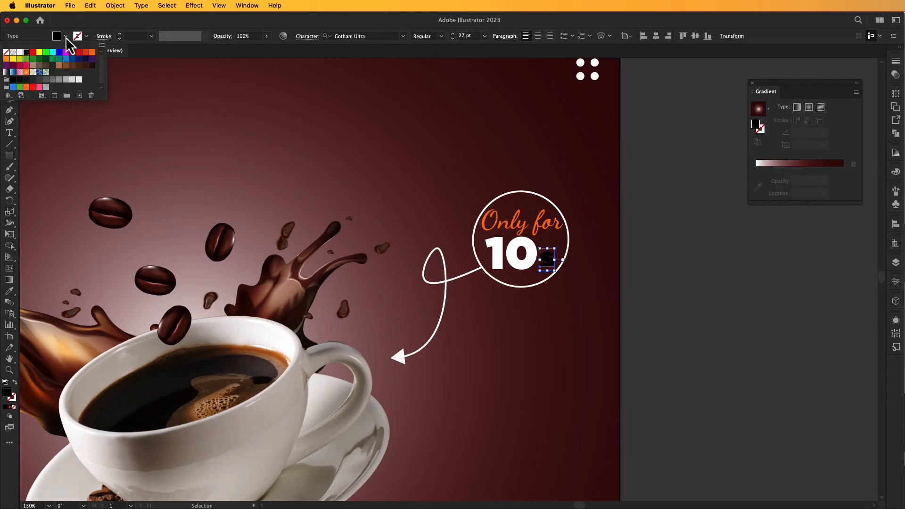
{"action": "left_click", "coordinate": [92, 53]}
{"action": "left_click", "coordinate": [656, 201]}
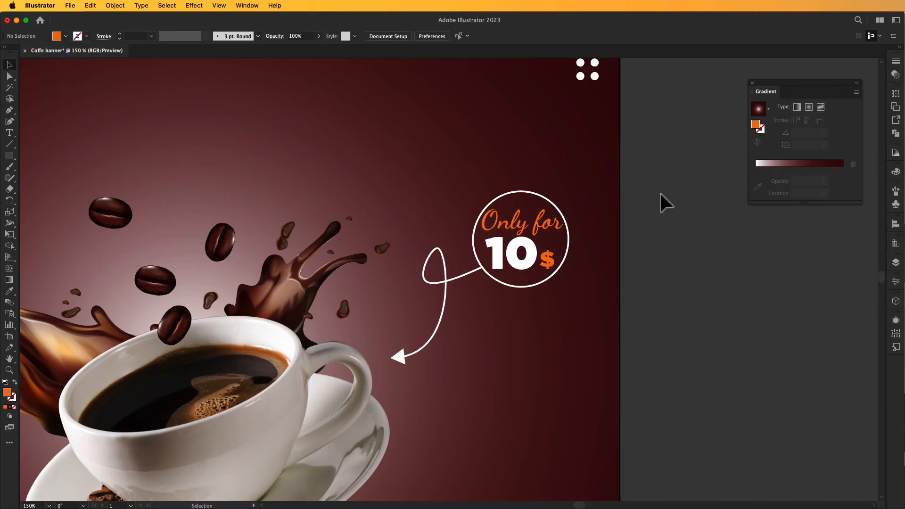
{"action": "left_click_drag", "start_coordinate": [545, 256], "coordinate": [545, 253]}
{"action": "left_click", "coordinate": [669, 231]}
Paste the round white phone icon and place it near the banner's lower edge, right of the cup's shadow.
{"action": "key", "text": "super+0"}
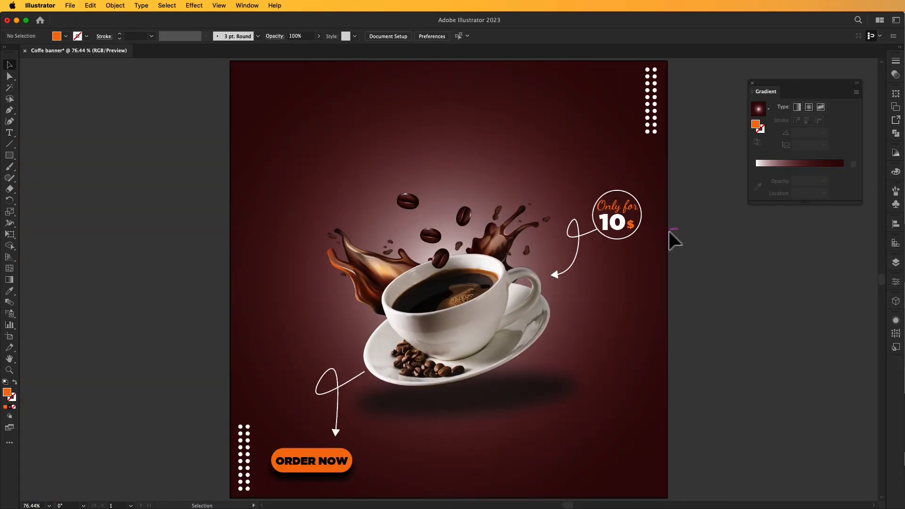
{"action": "mouse_move", "coordinate": [706, 260]}
{"action": "left_mouse_down"}
{"action": "mouse_move", "coordinate": [722, 252]}
{"action": "mouse_move", "coordinate": [720, 268]}
{"action": "mouse_move", "coordinate": [739, 269]}
{"action": "mouse_move", "coordinate": [724, 258]}
{"action": "left_mouse_up"}
{"action": "key", "text": "super+minus"}
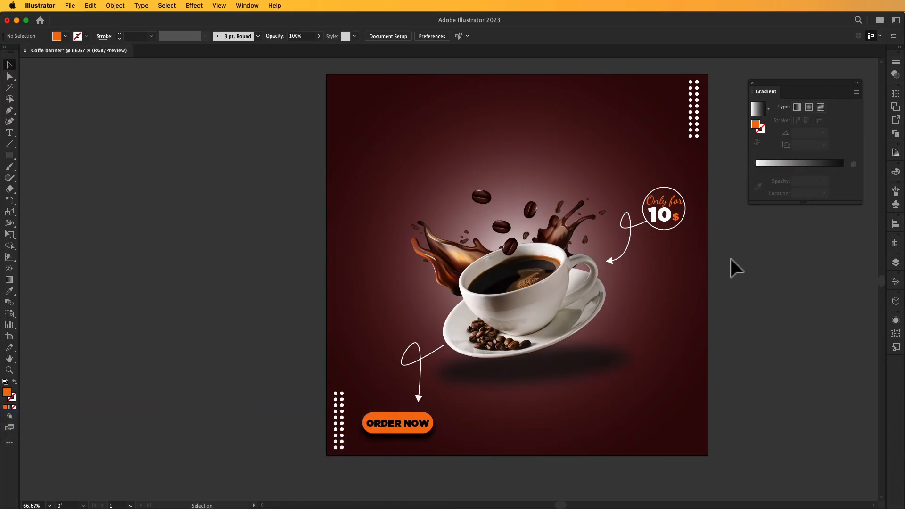
{"action": "key", "text": "super+v"}
{"action": "left_click_drag", "start_coordinate": [452, 282], "coordinate": [594, 441]}
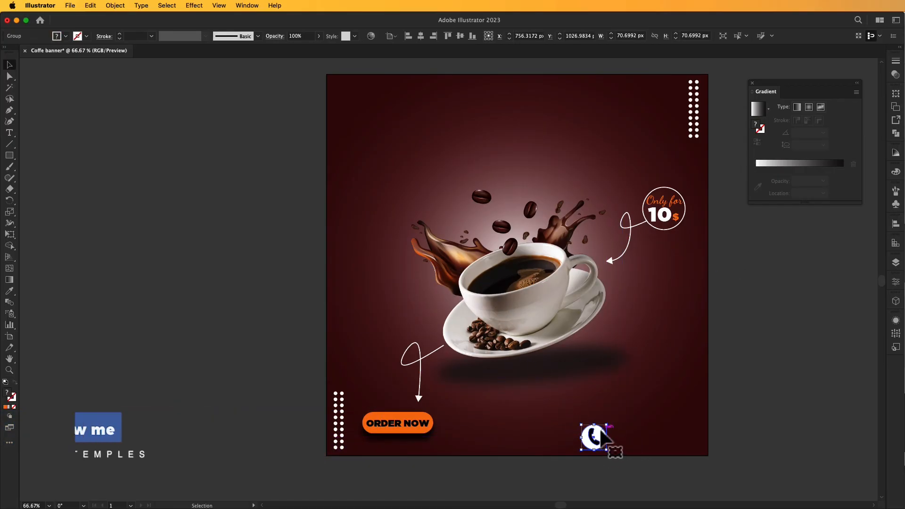
{"action": "left_click", "coordinate": [749, 358]}
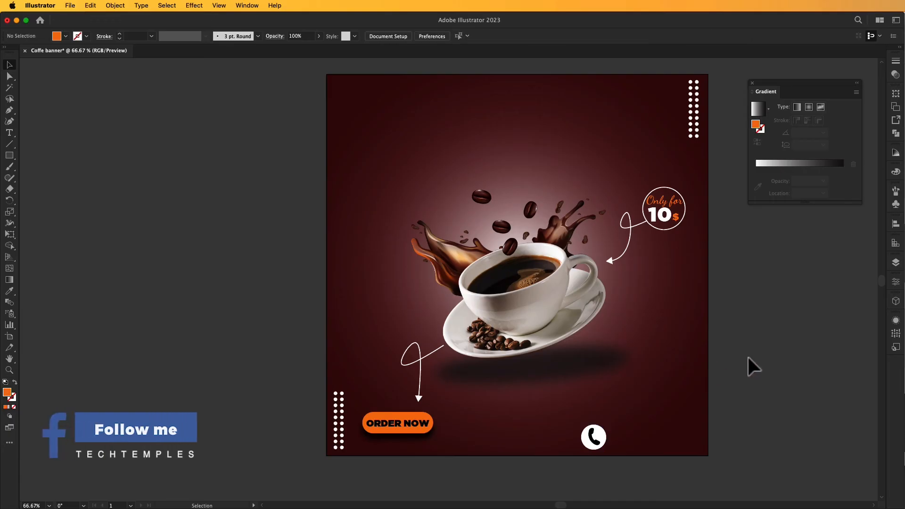
Add a text line with the contact phone number above and to the right of the phone icon.
{"action": "left_click", "coordinate": [9, 132]}
{"action": "left_click", "coordinate": [616, 411]}
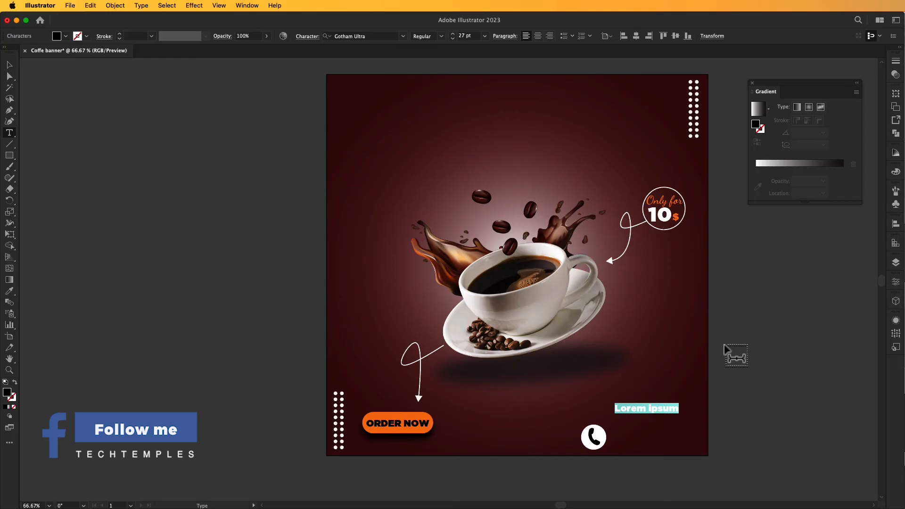
{"action": "key", "text": "BackSpace"}
{"action": "type", "text": "+8"}
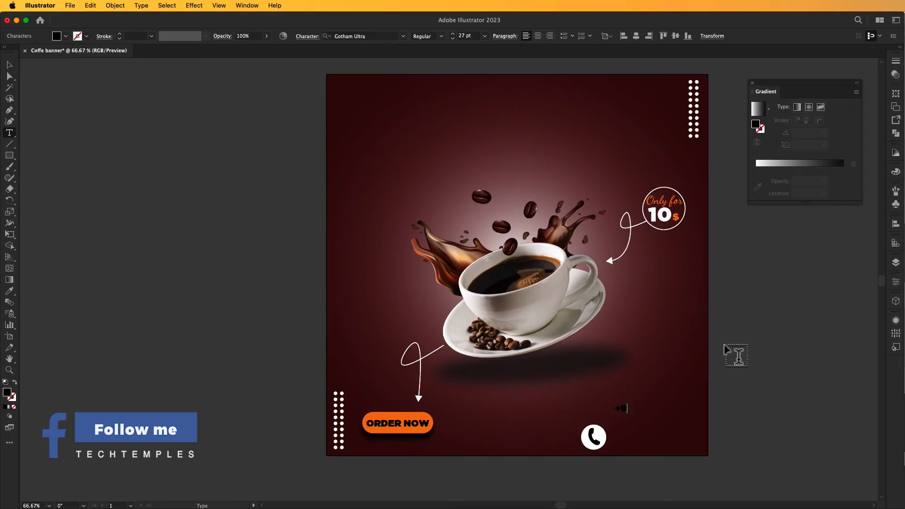
{"action": "type", "text": "1"}
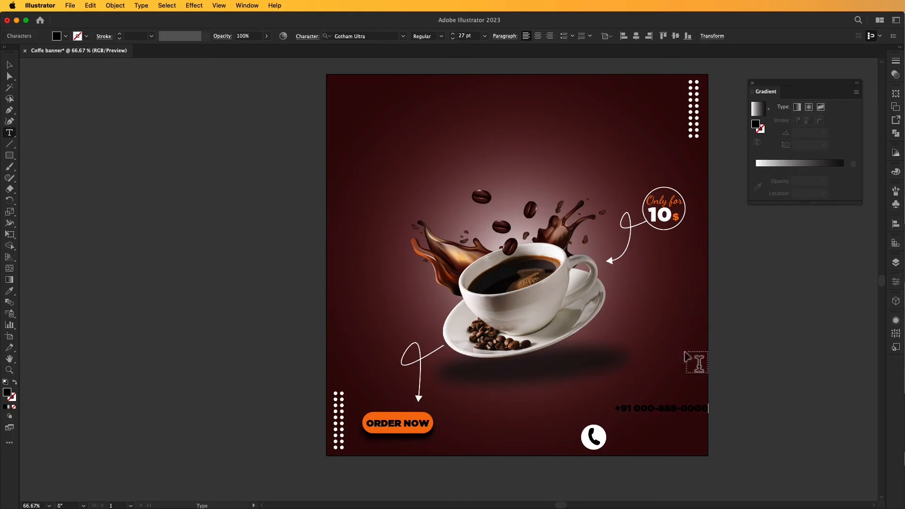
Move the phone number text directly beside the phone icon and fill it with white.
{"action": "left_click", "coordinate": [9, 65]}
{"action": "left_click_drag", "start_coordinate": [668, 411], "coordinate": [666, 443]}
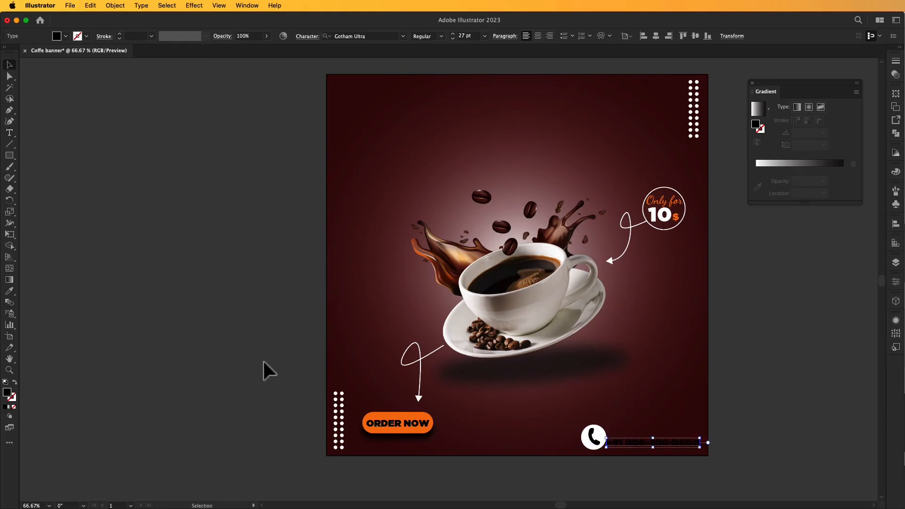
{"action": "left_click", "coordinate": [66, 36]}
{"action": "left_click", "coordinate": [19, 52]}
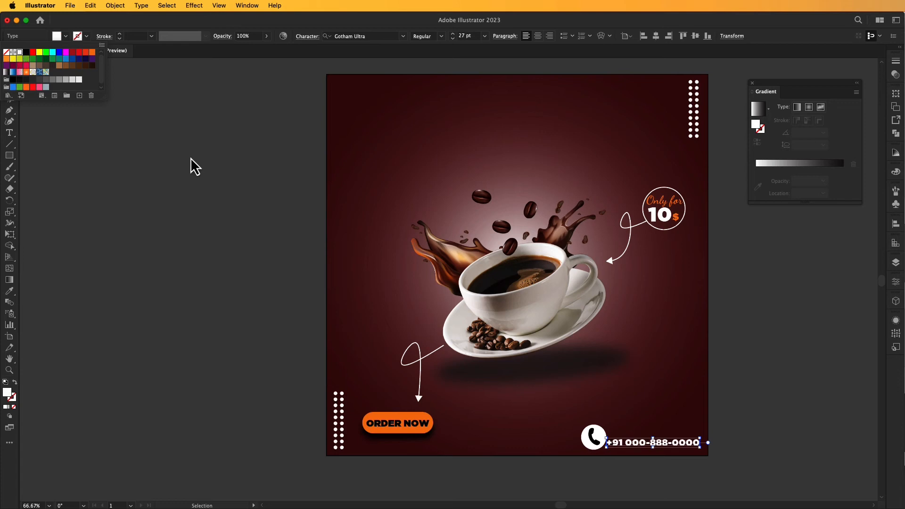
{"action": "left_click", "coordinate": [223, 200]}
{"action": "left_click", "coordinate": [223, 199]}
Shift the phone icon slightly left and down to leave a gap before the phone number.
{"action": "key", "text": "z"}
{"action": "left_click", "coordinate": [652, 433]}
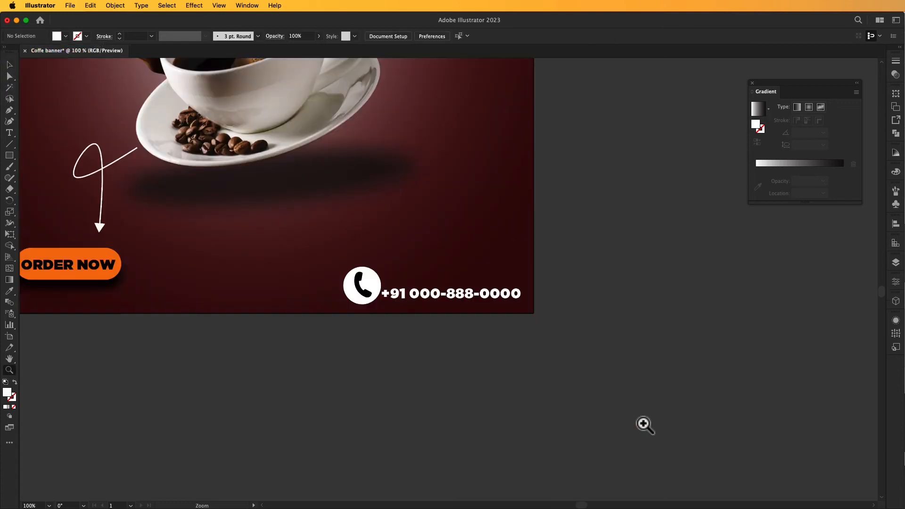
{"action": "left_click", "coordinate": [458, 291]}
{"action": "left_click_drag", "start_coordinate": [427, 272], "coordinate": [500, 338]}
{"action": "key", "text": "v"}
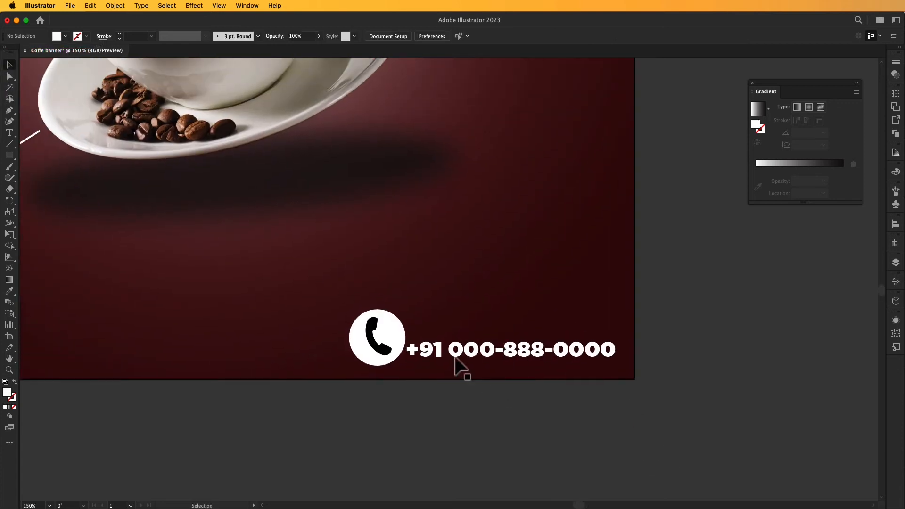
{"action": "left_click_drag", "start_coordinate": [392, 344], "coordinate": [385, 348]}
{"action": "left_click", "coordinate": [515, 362]}
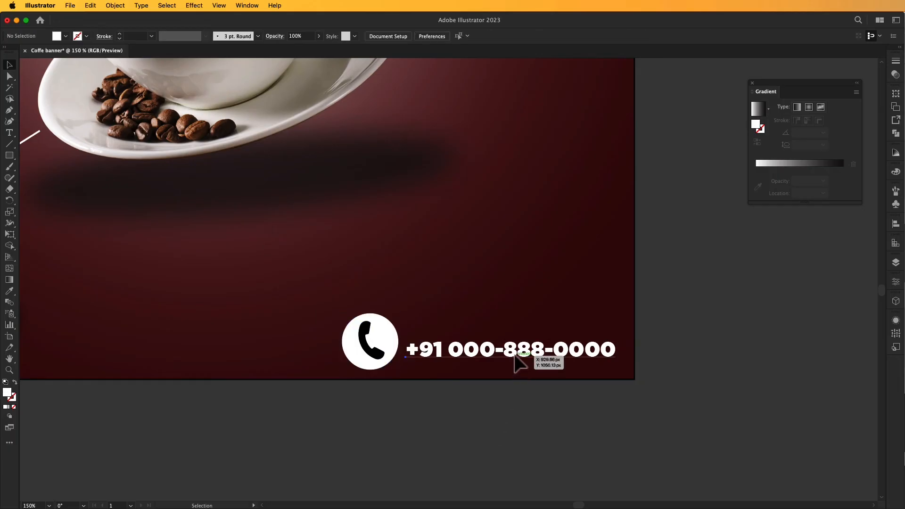
{"action": "left_click", "coordinate": [515, 363]}
{"action": "left_click", "coordinate": [505, 418]}
Add the text line "Call For More Info.." above the phone number.
{"action": "left_click_drag", "start_coordinate": [514, 409], "coordinate": [588, 457]}
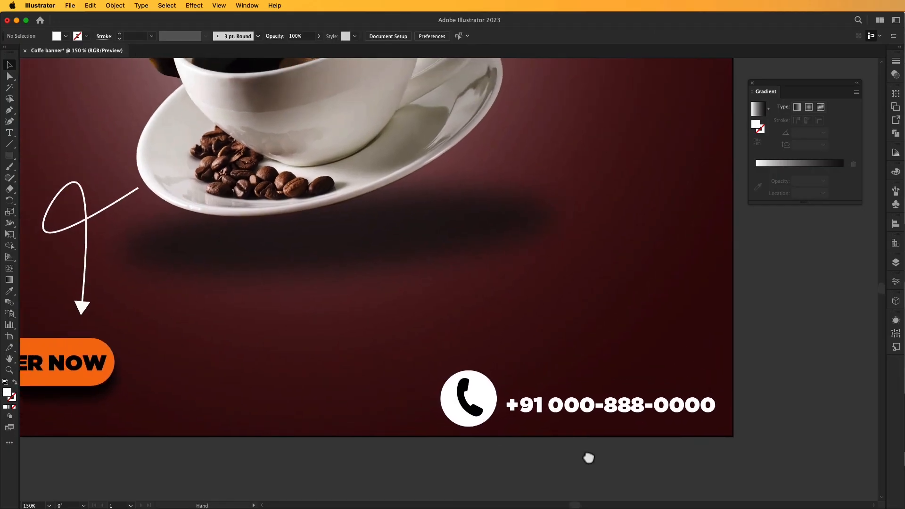
{"action": "left_click", "coordinate": [9, 133]}
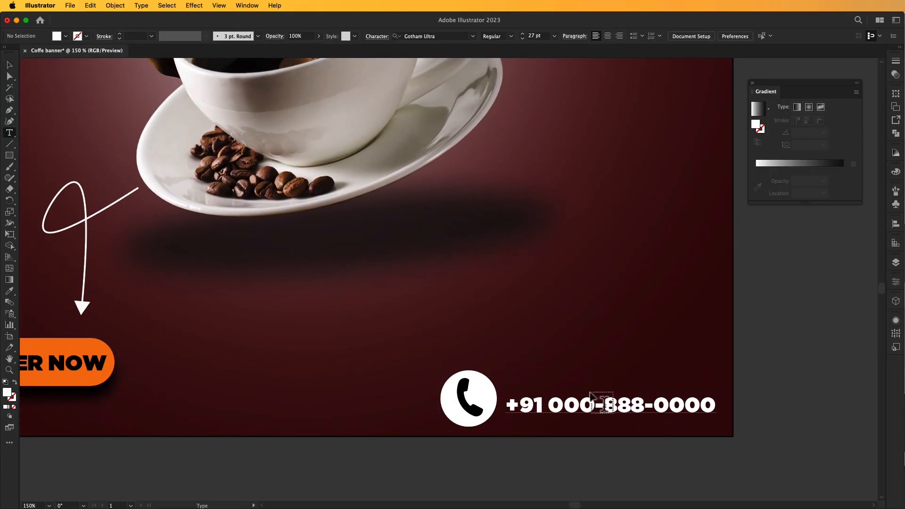
{"action": "left_click", "coordinate": [523, 377]}
{"action": "type", "text": "c"}
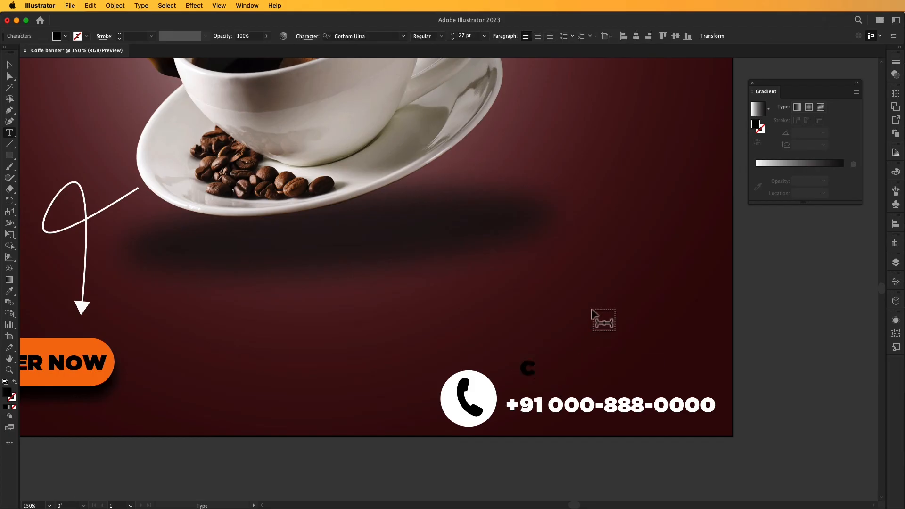
{"action": "type", "text": "all For More Inf"}
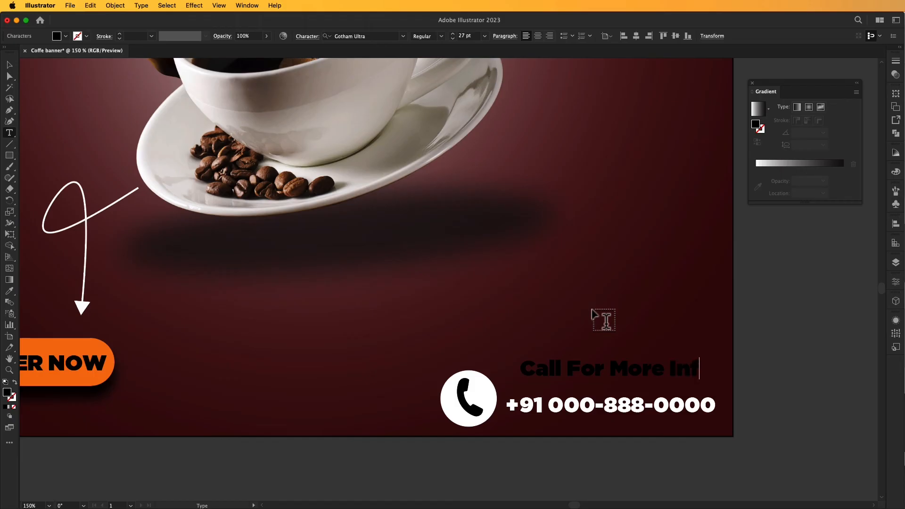
{"action": "type", "text": "o"}
{"action": "key", "text": "BackSpace"}
{"action": "left_click", "coordinate": [9, 64]}
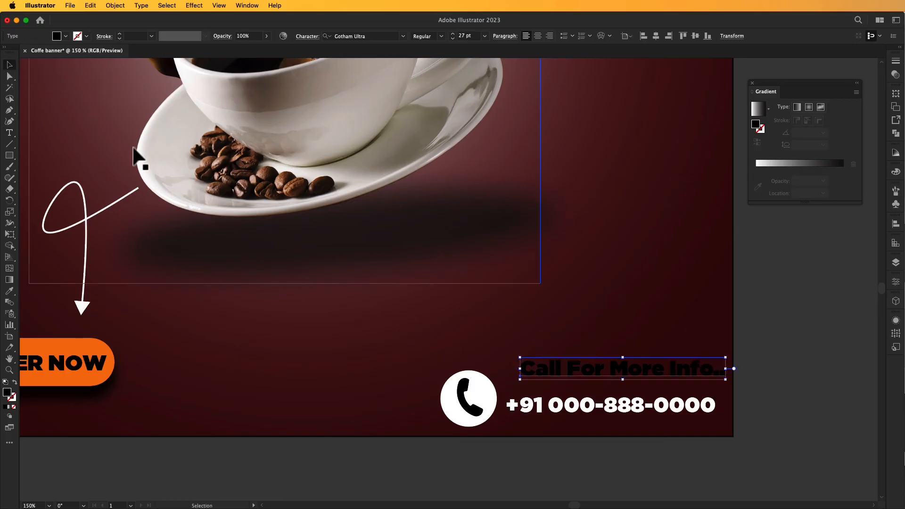
Shrink the "Call For More Info.." line to about 16.6 pt directly above the phone number and fill it with orange.
{"action": "left_click_drag", "start_coordinate": [727, 361], "coordinate": [610, 382]}
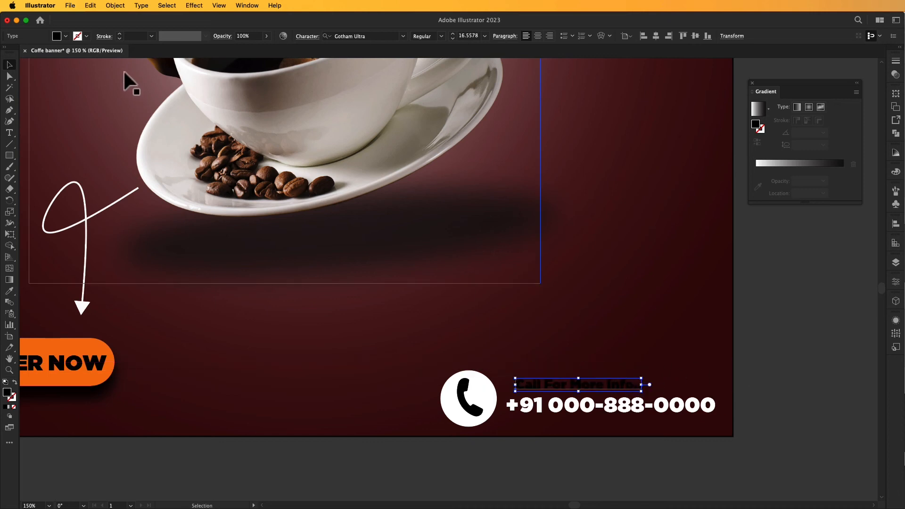
{"action": "left_click", "coordinate": [65, 36]}
{"action": "left_click", "coordinate": [92, 52]}
{"action": "left_click", "coordinate": [775, 333]}
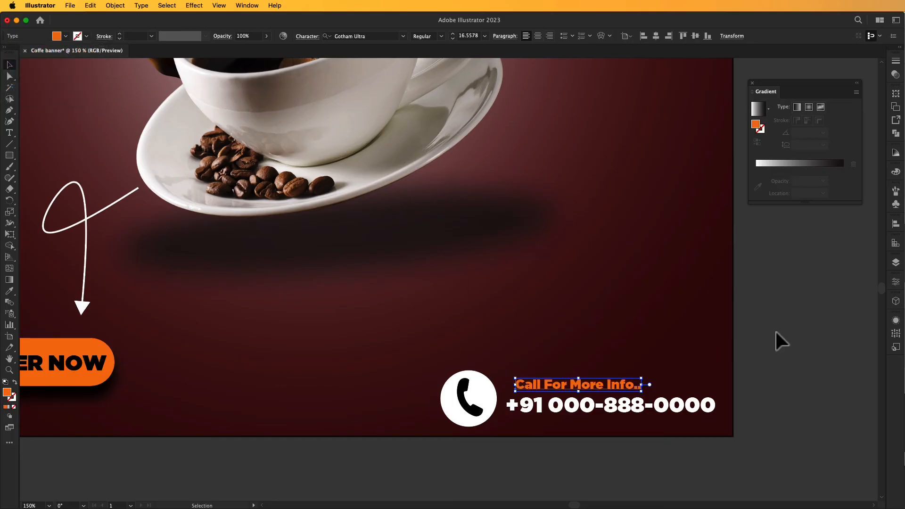
{"action": "left_click", "coordinate": [770, 349]}
Change the phone number text's font to Montserrat Black.
{"action": "left_click", "coordinate": [709, 409]}
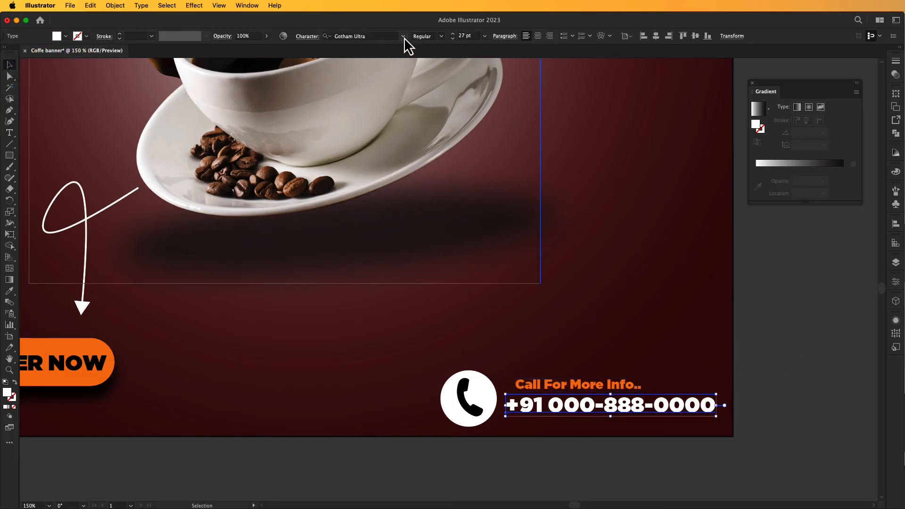
{"action": "left_click", "coordinate": [403, 37]}
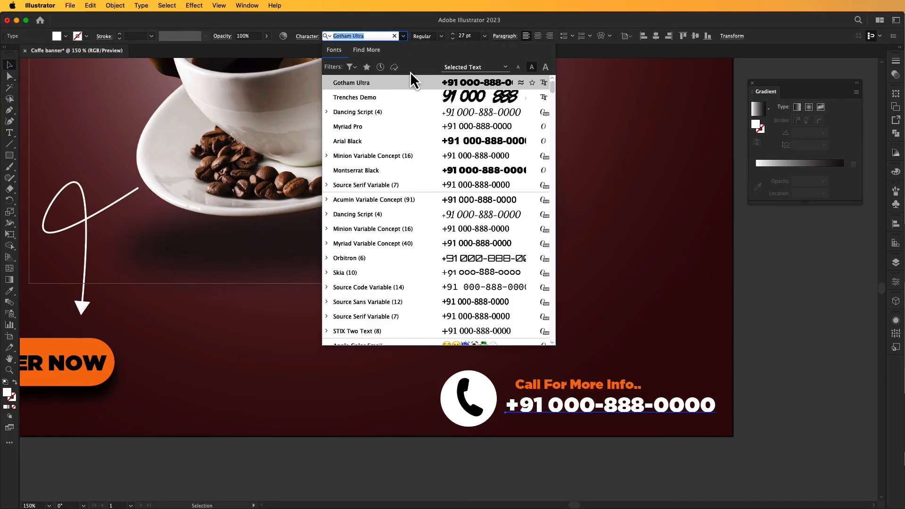
{"action": "left_click", "coordinate": [456, 170]}
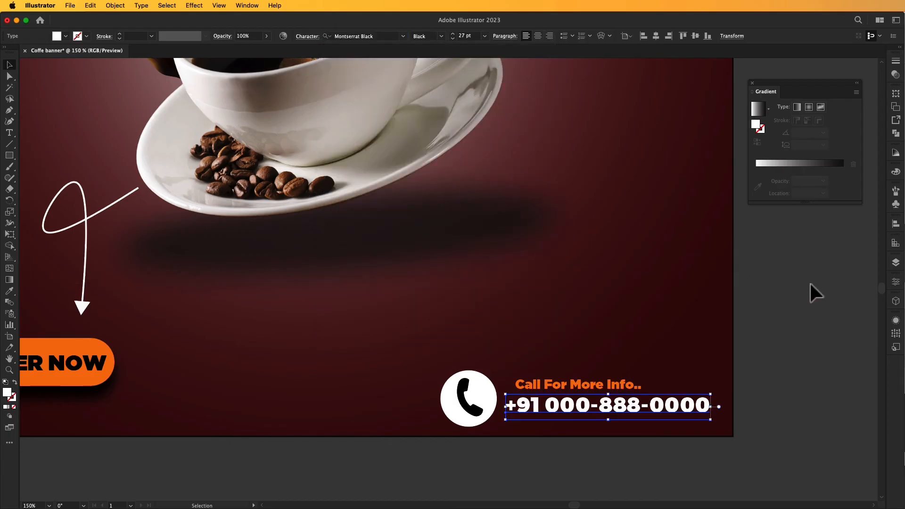
{"action": "left_click", "coordinate": [794, 290]}
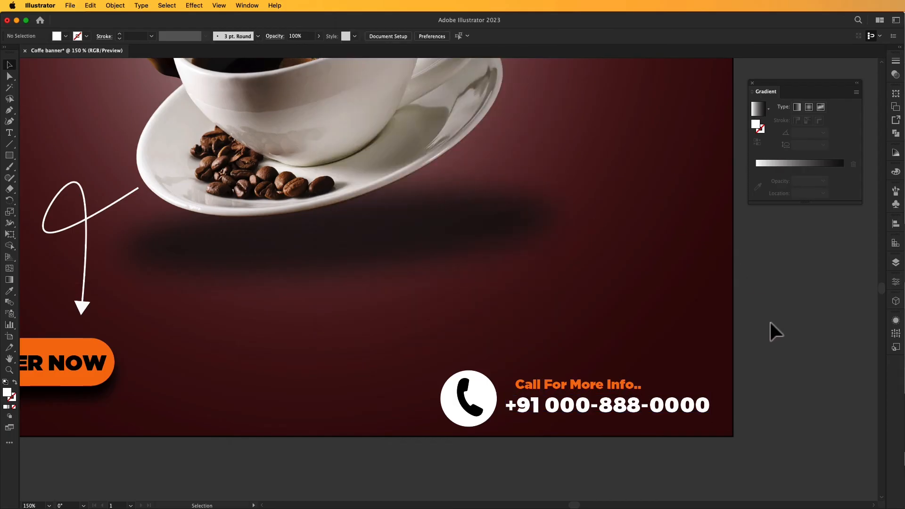
Add the heading text "Coffe point" in the empty area above the cup and convert it to uppercase.
{"action": "key", "text": "super+0"}
{"action": "left_click_drag", "start_coordinate": [723, 338], "coordinate": [761, 343]}
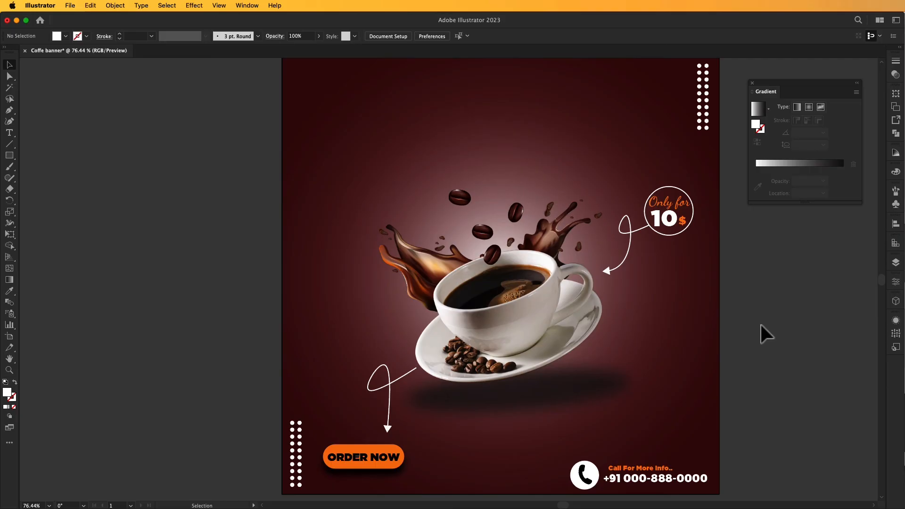
{"action": "left_click", "coordinate": [8, 133]}
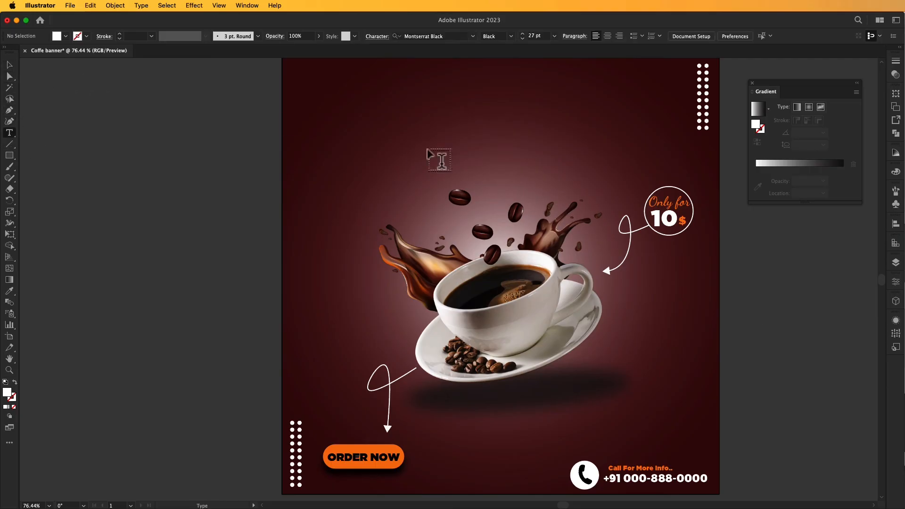
{"action": "left_click", "coordinate": [419, 101]}
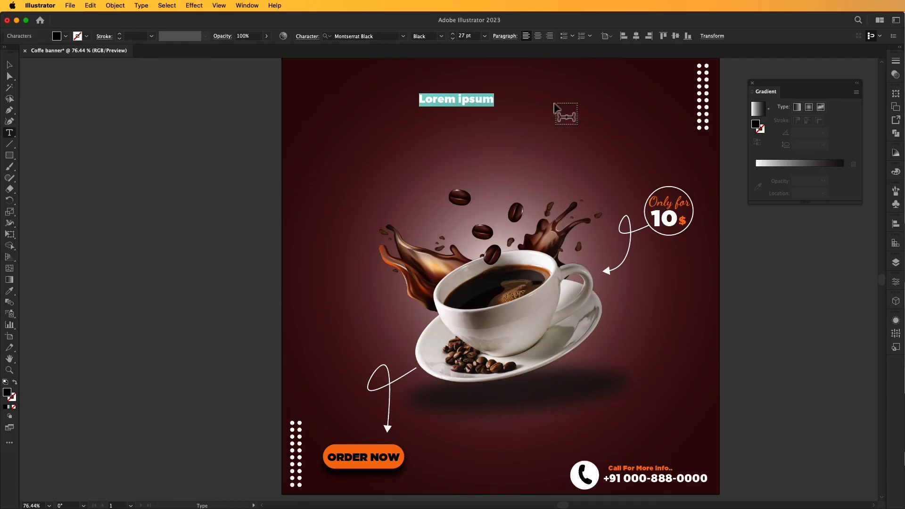
{"action": "type", "text": "Coffe point"}
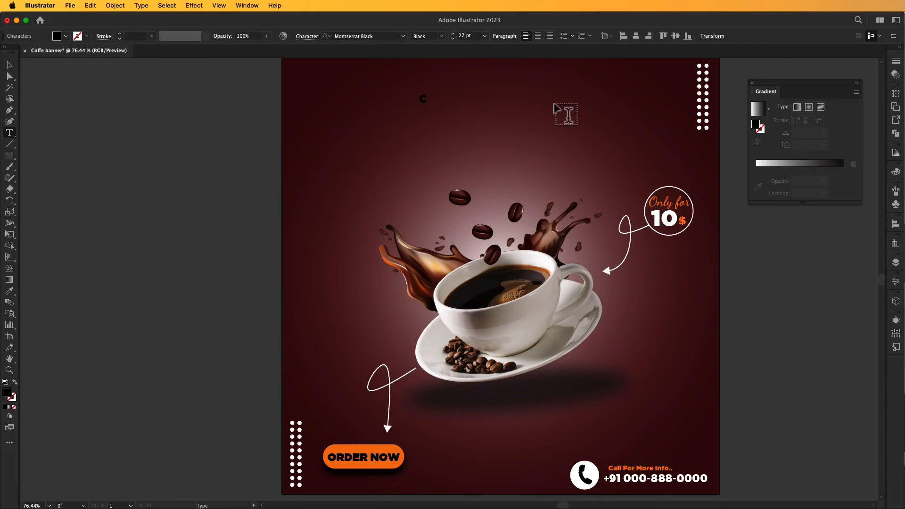
{"action": "left_click", "coordinate": [9, 65]}
{"action": "left_click", "coordinate": [142, 5]}
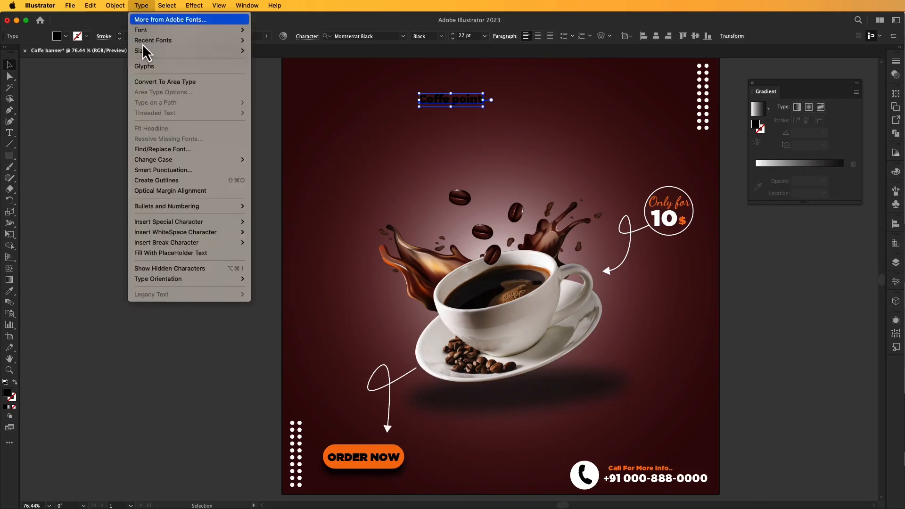
{"action": "mouse_move", "coordinate": [182, 160]}
{"action": "left_click", "coordinate": [274, 160]}
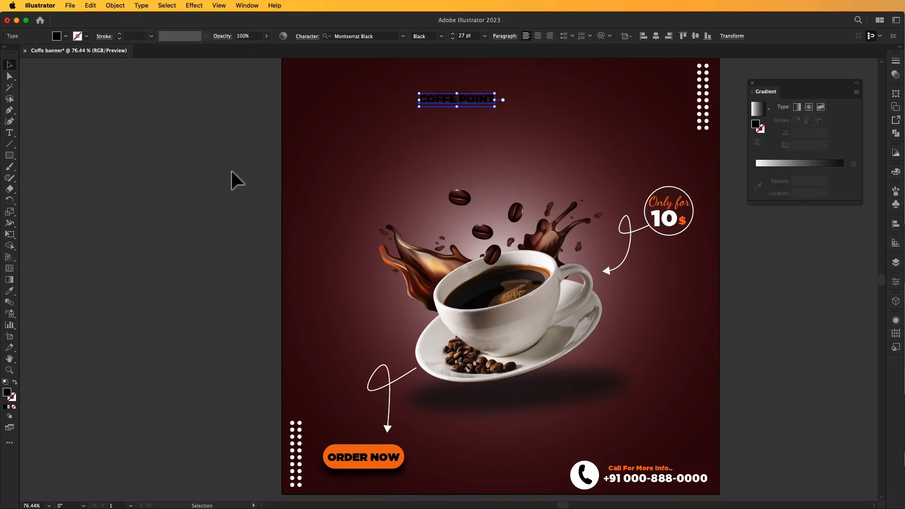
Enlarge the COFFE POINT heading to about 67 pt, set its font to Trenches Demo and place it just above the coffee beans.
{"action": "left_click_drag", "start_coordinate": [500, 94], "coordinate": [577, 86]}
{"action": "left_click_drag", "start_coordinate": [538, 96], "coordinate": [603, 122]}
{"action": "left_click_drag", "start_coordinate": [565, 132], "coordinate": [553, 150]}
{"action": "left_click", "coordinate": [403, 36]}
{"action": "left_click", "coordinate": [450, 120]}
{"action": "left_click_drag", "start_coordinate": [541, 157], "coordinate": [525, 161]}
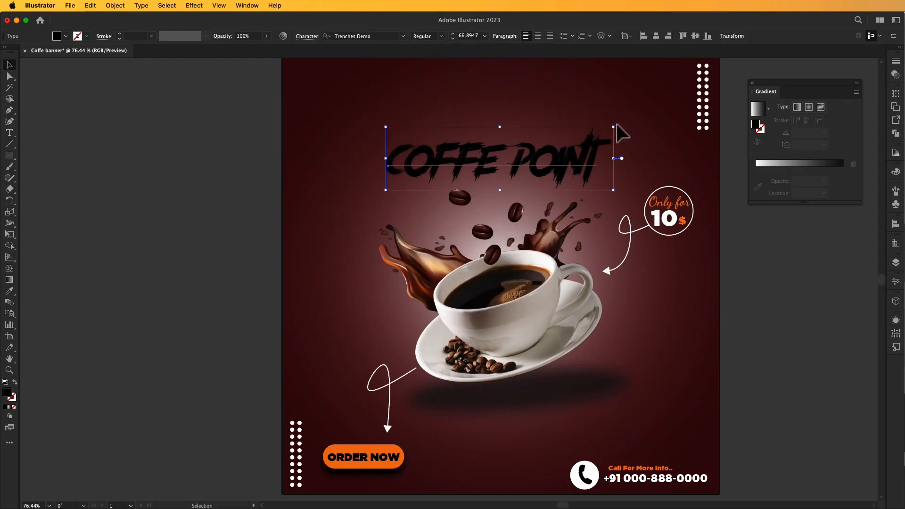
{"action": "mouse_move", "coordinate": [628, 118]}
{"action": "left_mouse_down"}
{"action": "mouse_move", "coordinate": [616, 123]}
{"action": "mouse_move", "coordinate": [634, 116]}
{"action": "left_mouse_up"}
{"action": "left_click", "coordinate": [592, 143]}
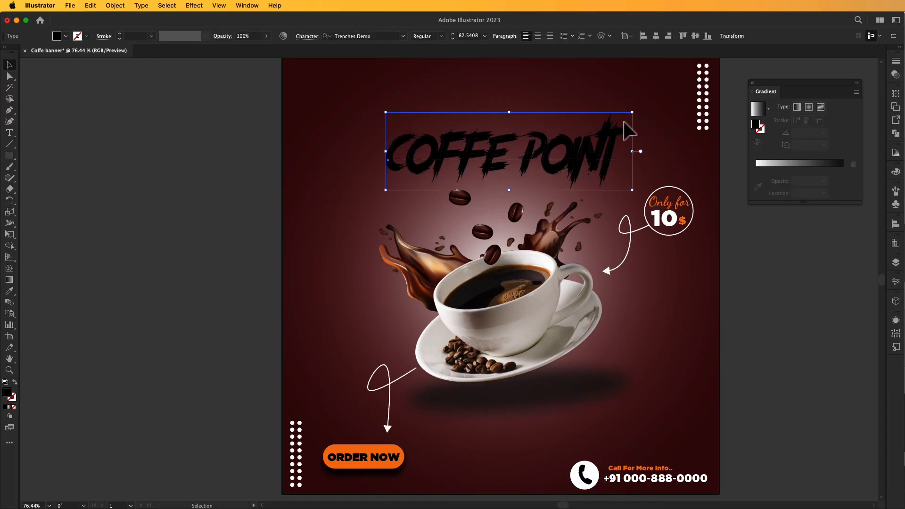
{"action": "key", "text": "super+z"}
Rotate the COFFE POINT heading so it slopes upward to the right and enlarge it to about 82 pt.
{"action": "left_click_drag", "start_coordinate": [613, 127], "coordinate": [632, 180]}
{"action": "left_click_drag", "start_coordinate": [540, 171], "coordinate": [541, 162]}
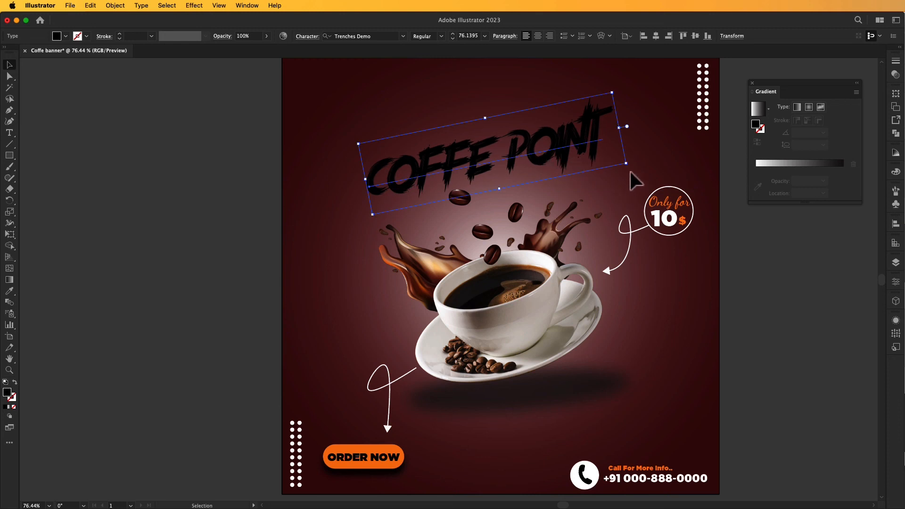
{"action": "left_click_drag", "start_coordinate": [613, 97], "coordinate": [595, 140]}
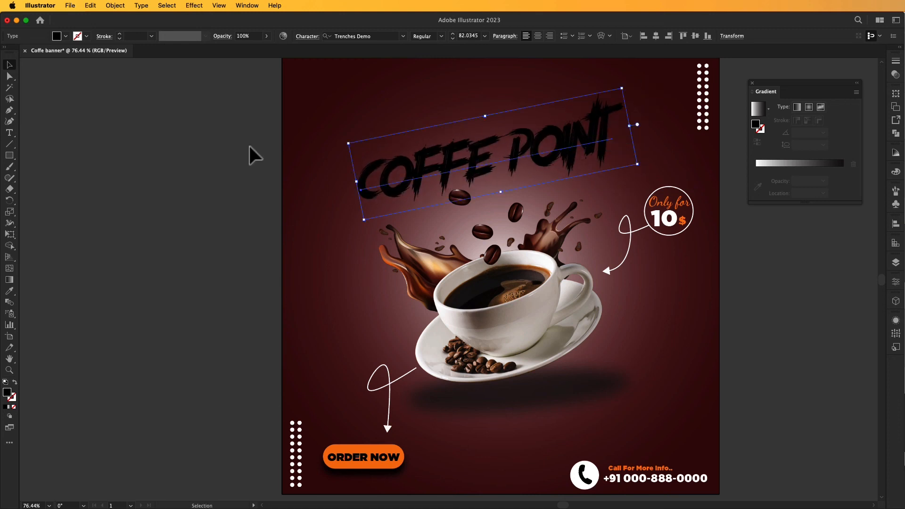
Fill the COFFE POINT heading with orange and nudge it slightly downward.
{"action": "left_click", "coordinate": [66, 36]}
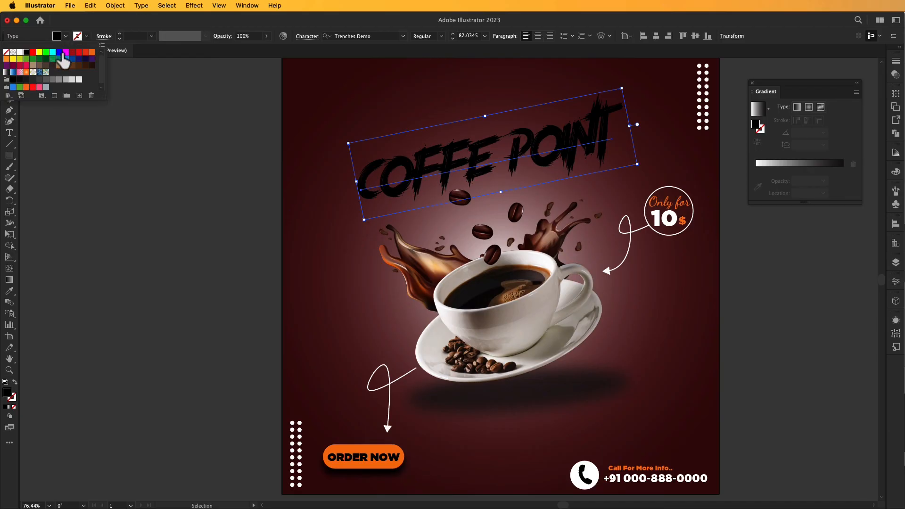
{"action": "left_click", "coordinate": [93, 55]}
{"action": "left_click", "coordinate": [145, 167]}
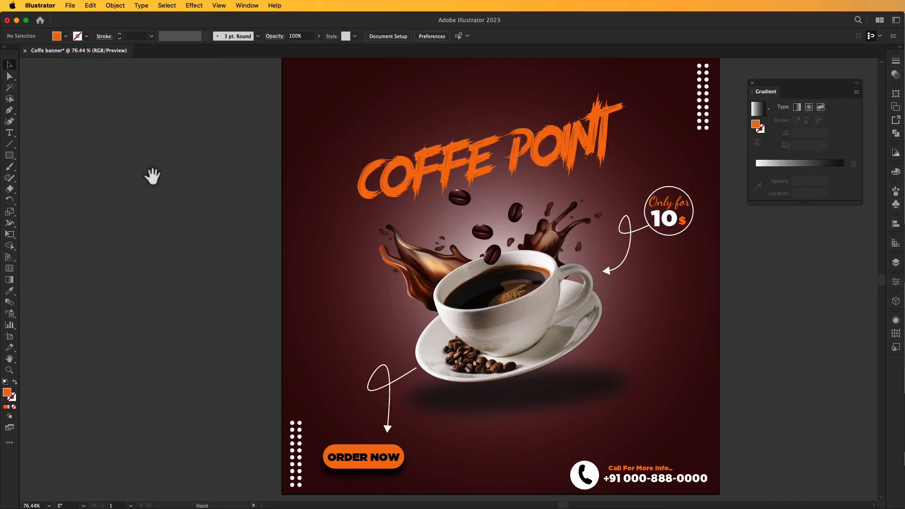
{"action": "left_click_drag", "start_coordinate": [151, 176], "coordinate": [153, 172]}
{"action": "left_click_drag", "start_coordinate": [524, 136], "coordinate": [524, 139]}
{"action": "left_click", "coordinate": [209, 176]}
{"action": "left_click_drag", "start_coordinate": [210, 177], "coordinate": [199, 158]}
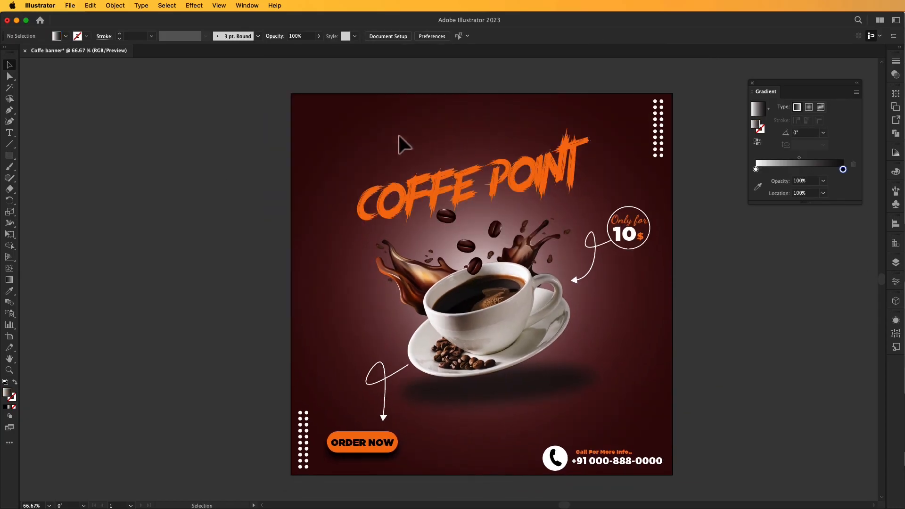
Add the word "Special" in Dancing Script Bold above COFFE POINT, enlarged to about 148 pt and tilted to match the heading's slope.
{"action": "left_click", "coordinate": [9, 132]}
{"action": "left_click", "coordinate": [374, 136]}
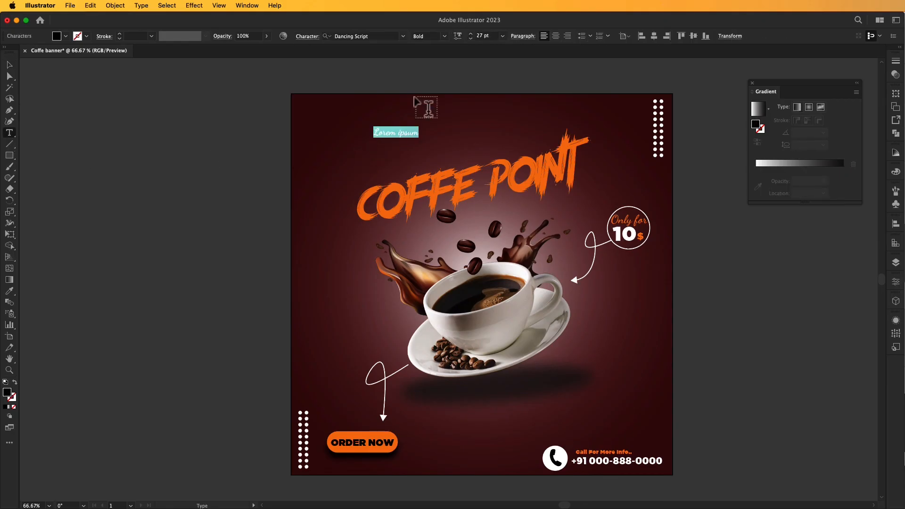
{"action": "type", "text": "E"}
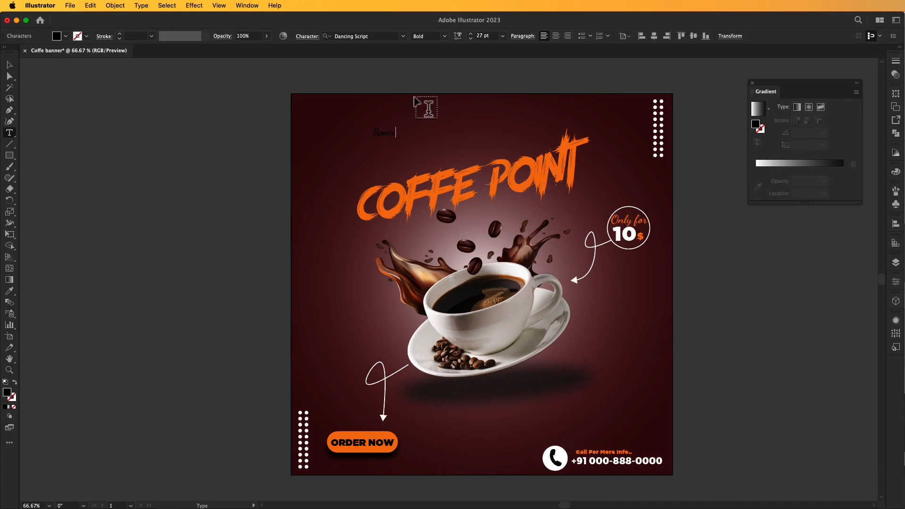
{"action": "left_click", "coordinate": [9, 64]}
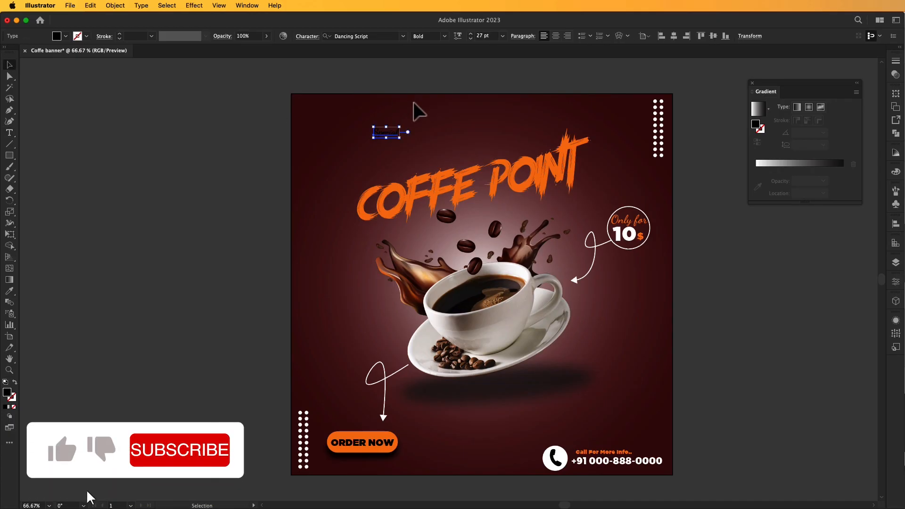
{"action": "left_click_drag", "start_coordinate": [400, 127], "coordinate": [454, 124]}
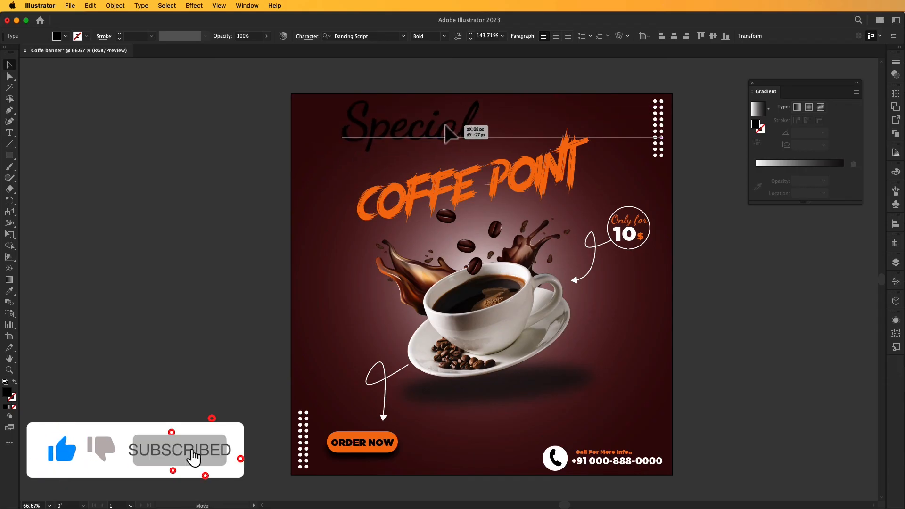
{"action": "left_click_drag", "start_coordinate": [485, 152], "coordinate": [514, 126]}
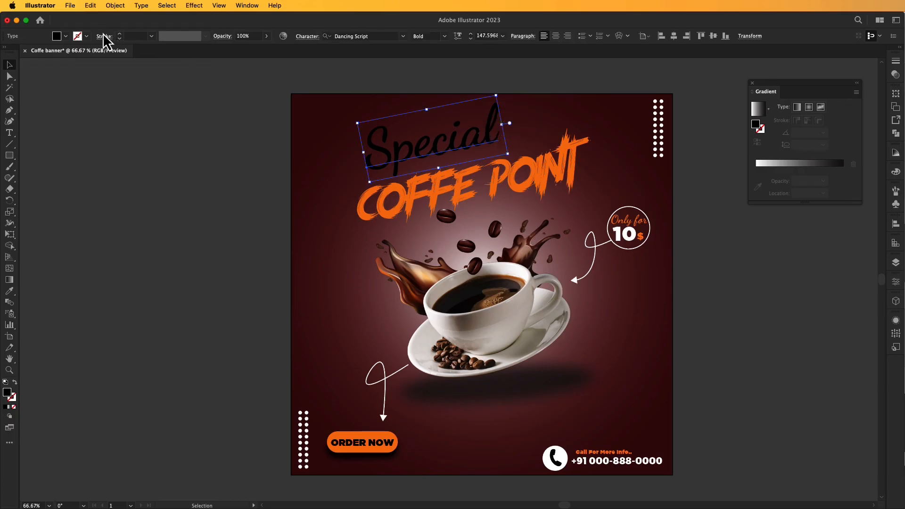
Fill the word "Special" with dark green and move it slightly closer to the COFFE POINT heading.
{"action": "left_click", "coordinate": [65, 36]}
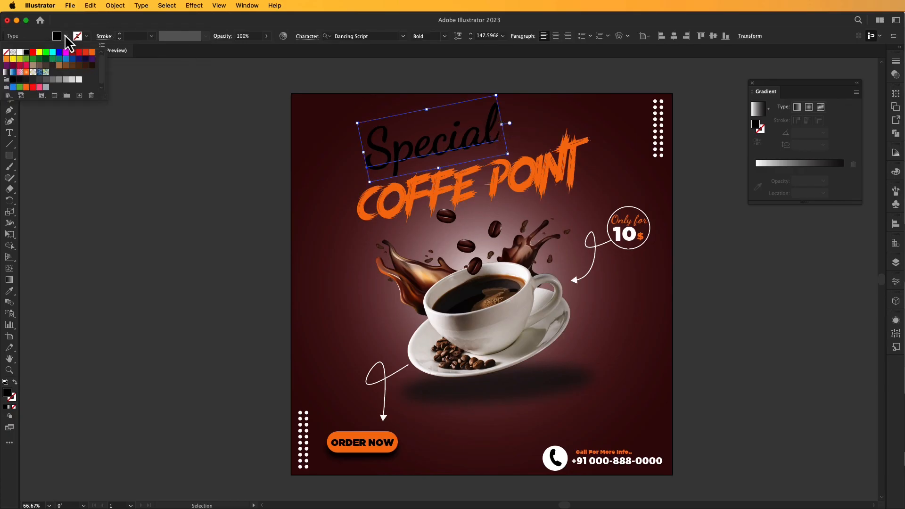
{"action": "left_click", "coordinate": [39, 59]}
{"action": "left_click", "coordinate": [191, 126]}
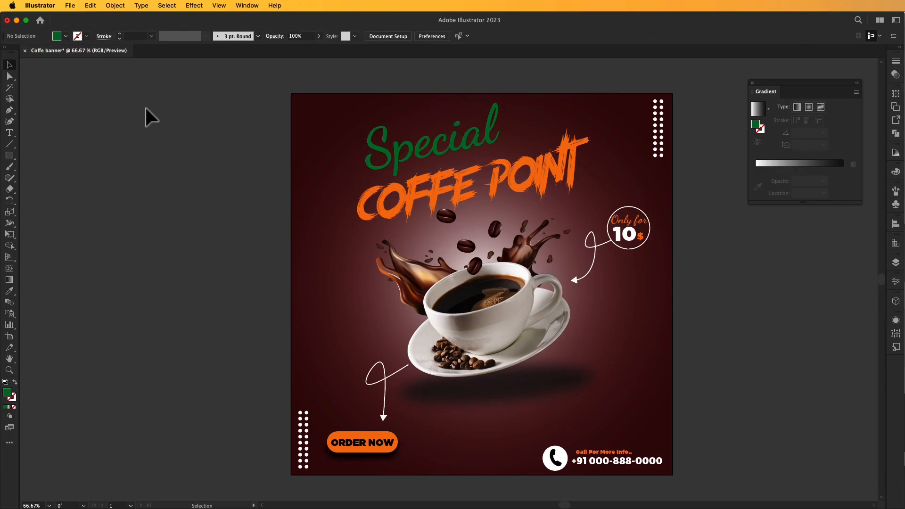
{"action": "left_click_drag", "start_coordinate": [409, 140], "coordinate": [436, 149]}
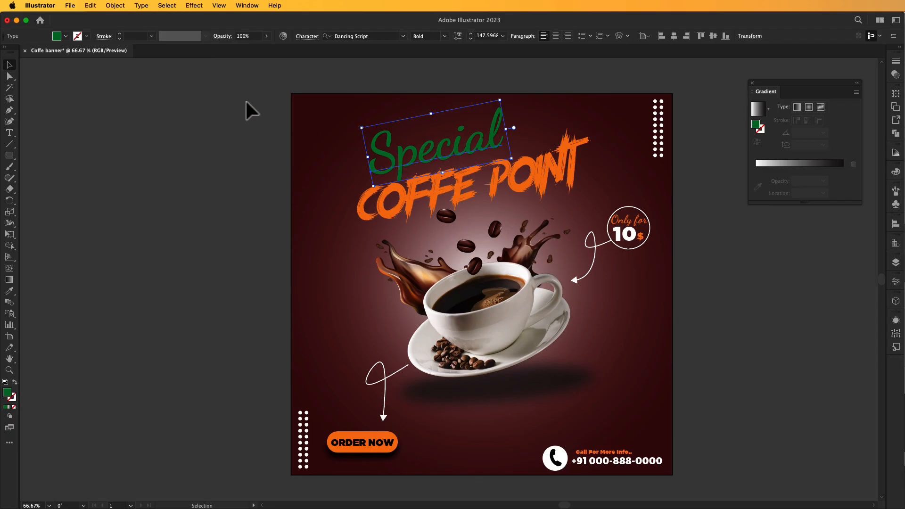
Apply a Multiply drop shadow to "Special" with 75% opacity, 7 px X and Y offsets and 5 px blur.
{"action": "left_click", "coordinate": [194, 6]}
{"action": "mouse_move", "coordinate": [214, 145]}
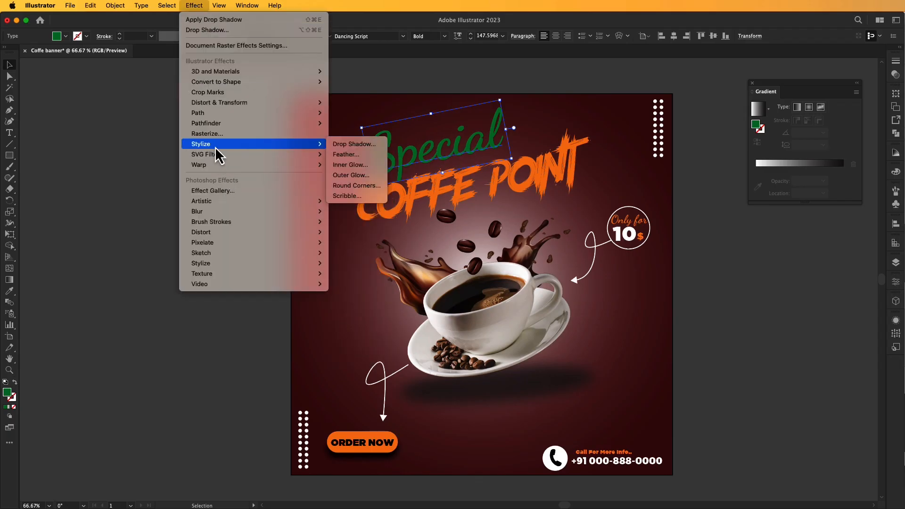
{"action": "left_click", "coordinate": [354, 145]}
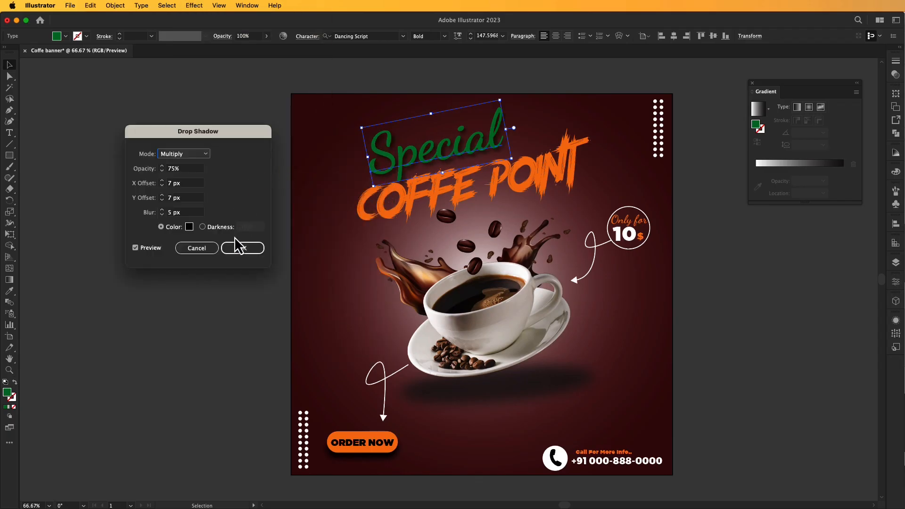
{"action": "left_click", "coordinate": [238, 248]}
Apply a Multiply drop shadow to the COFFE POINT heading with 75% opacity, 7 px X and Y offsets and 5 px blur.
{"action": "left_click", "coordinate": [408, 194]}
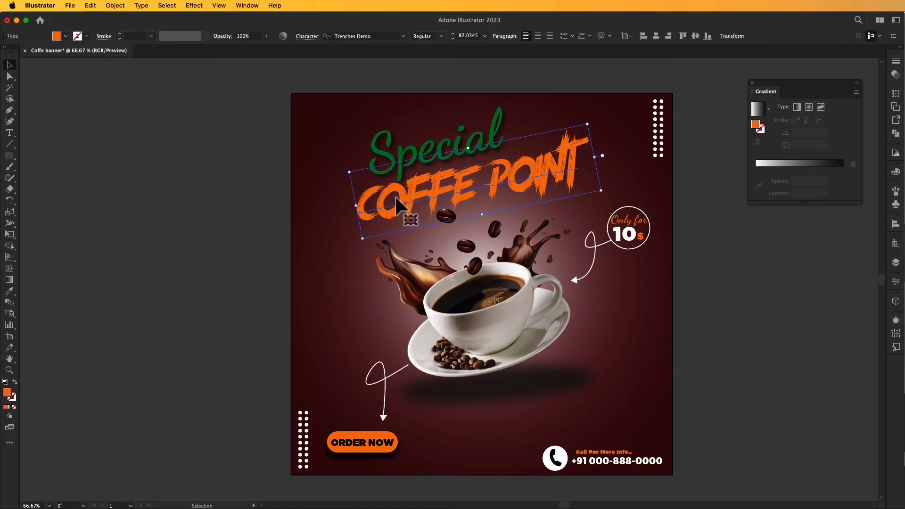
{"action": "left_click", "coordinate": [195, 6]}
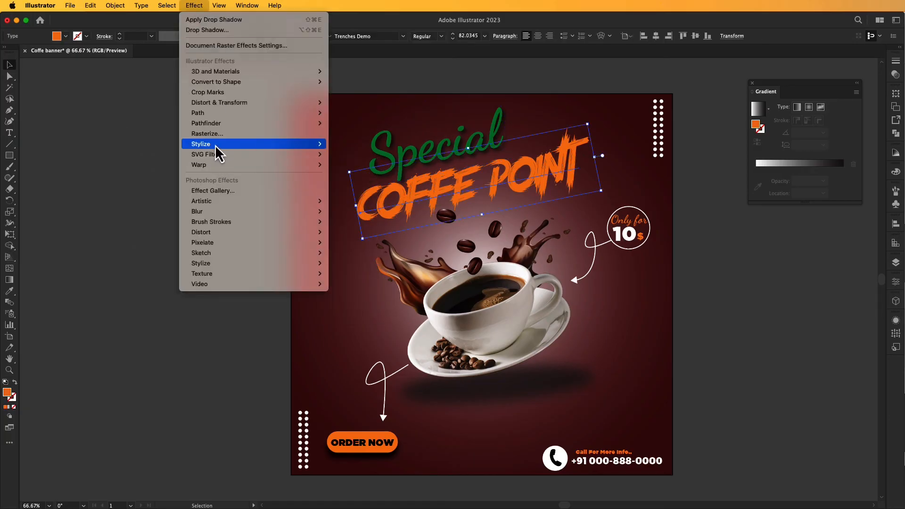
{"action": "mouse_move", "coordinate": [252, 144]}
{"action": "left_click", "coordinate": [348, 143]}
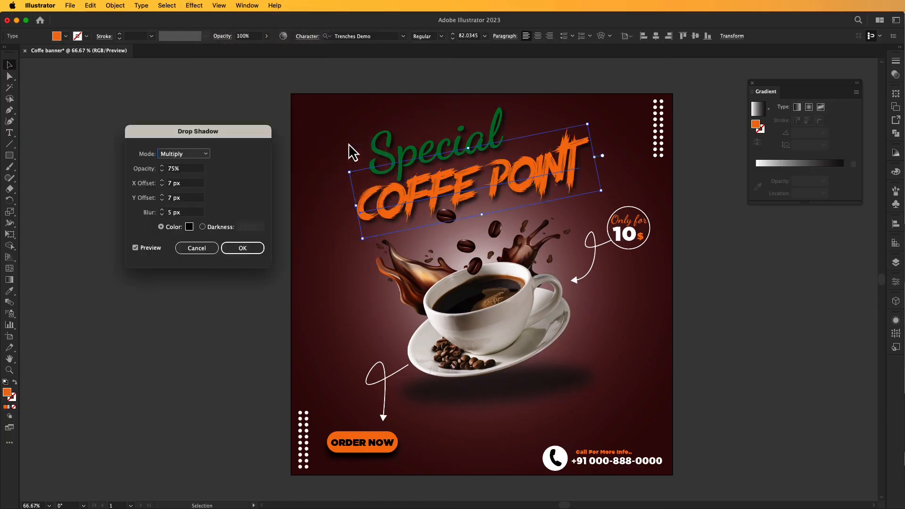
{"action": "left_click", "coordinate": [237, 249]}
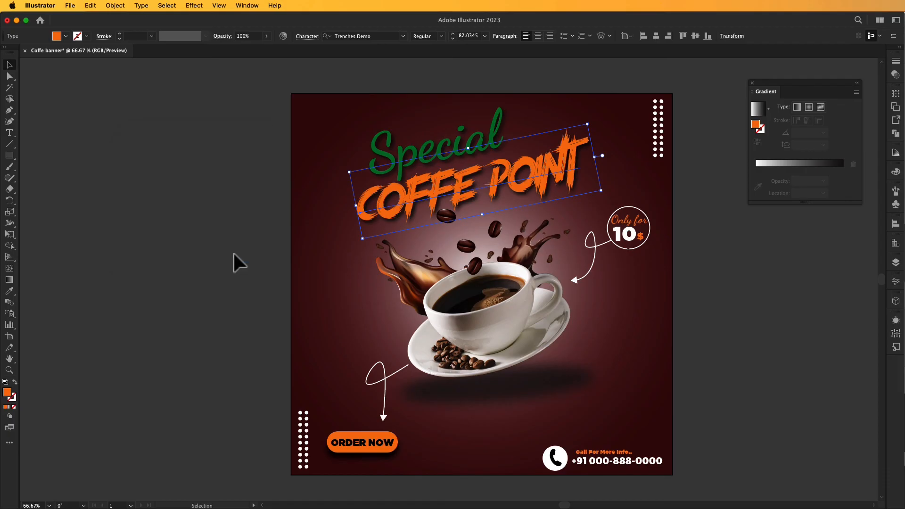
{"action": "left_click", "coordinate": [233, 253]}
Paste the pattern of white outlined circles and triangles and shift it about 28 px right and 5 px up to spread across the banner.
{"action": "left_click_drag", "start_coordinate": [209, 255], "coordinate": [199, 248]}
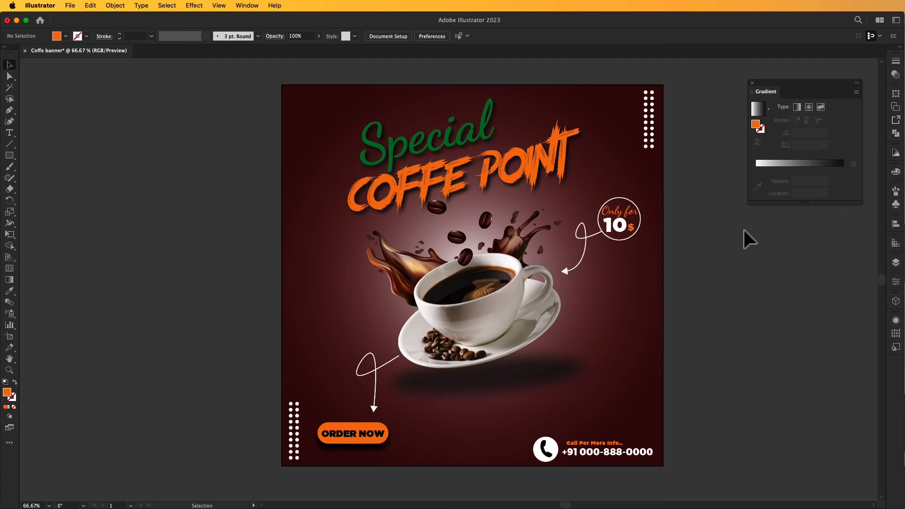
{"action": "left_click_drag", "start_coordinate": [726, 238], "coordinate": [732, 238]}
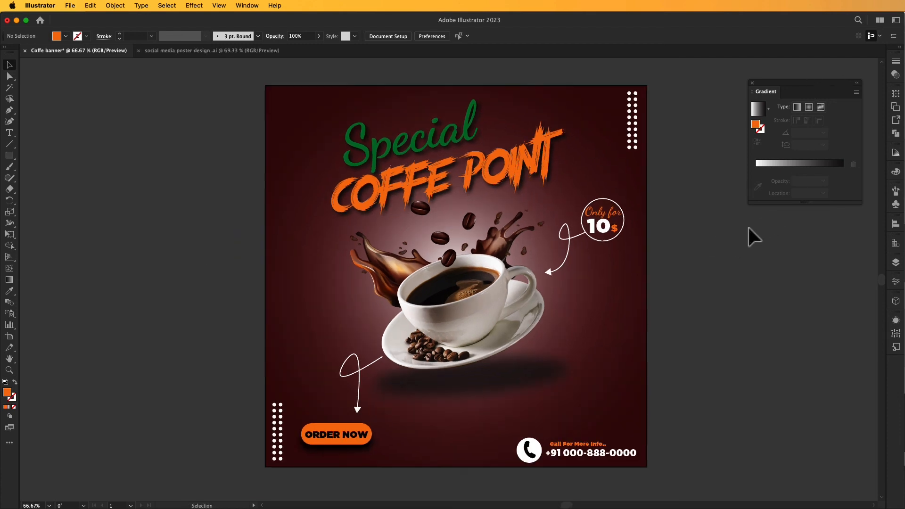
{"action": "key", "text": "ctrl+v"}
{"action": "left_click_drag", "start_coordinate": [516, 204], "coordinate": [529, 210]}
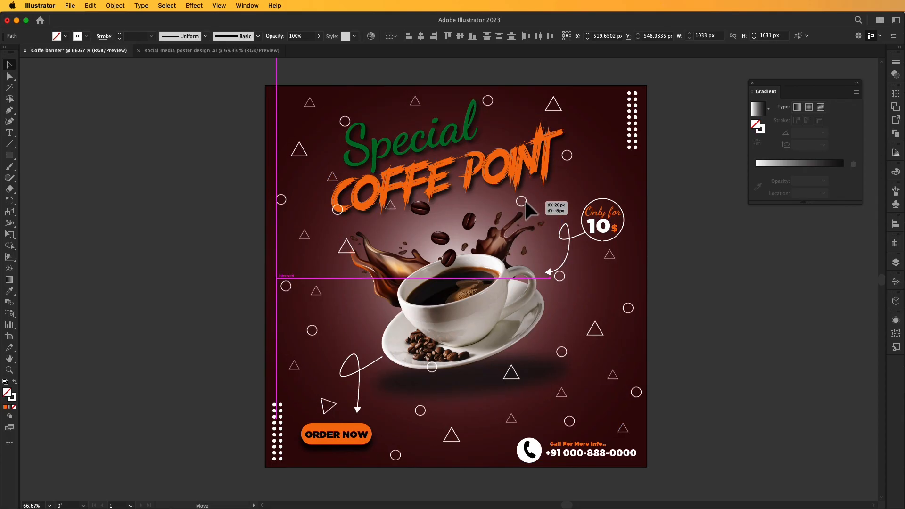
{"action": "left_click_drag", "start_coordinate": [525, 202], "coordinate": [525, 201]}
Lower the opacity of the circle-and-triangle pattern to 45%.
{"action": "left_click", "coordinate": [319, 36]}
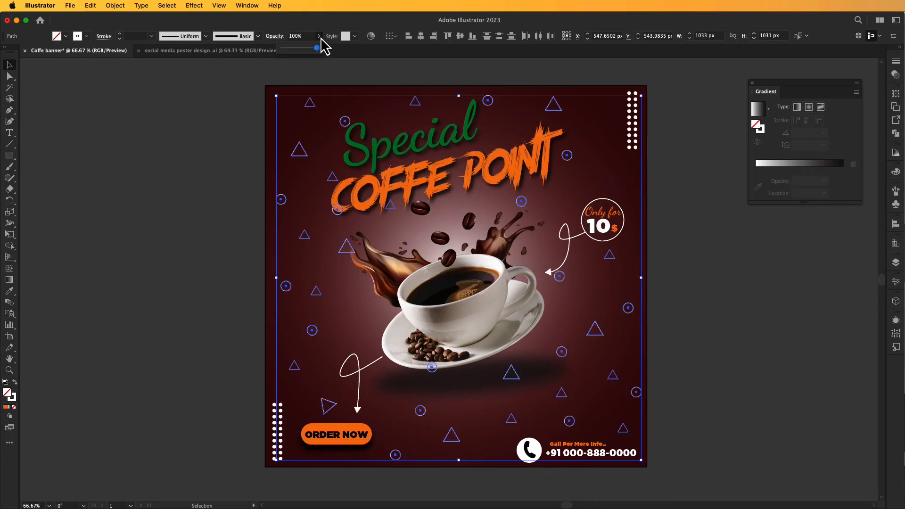
{"action": "left_click_drag", "start_coordinate": [318, 48], "coordinate": [301, 54]}
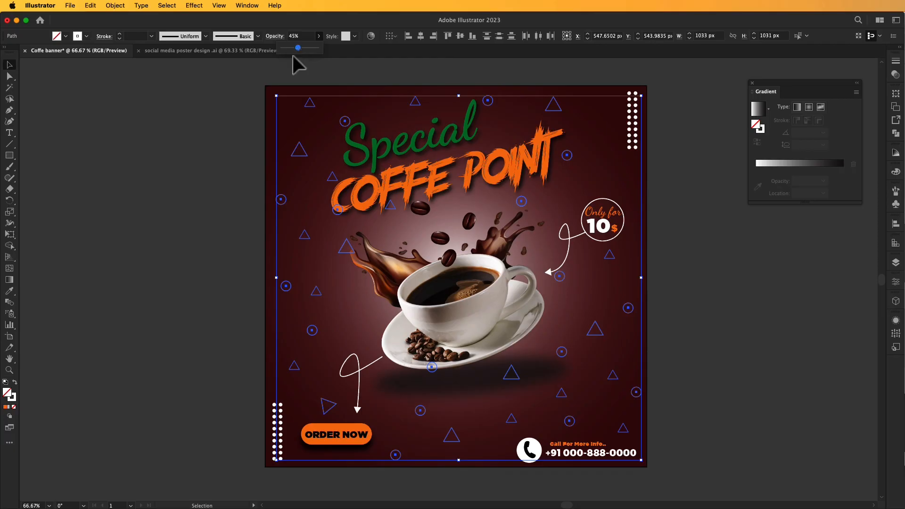
{"action": "left_click", "coordinate": [234, 121]}
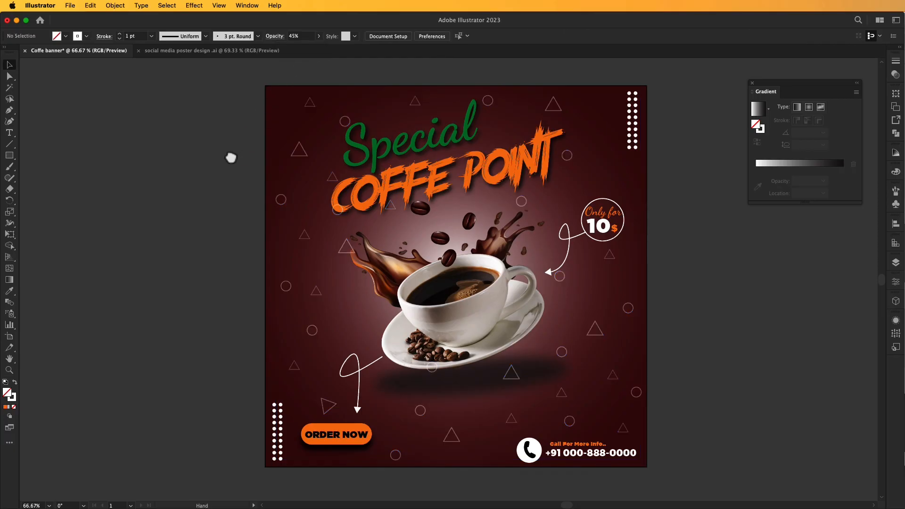
{"action": "left_click_drag", "start_coordinate": [231, 154], "coordinate": [240, 143]}
Move the small outlined circle that overlaps the first letter of COFFE POINT to just below the letter.
{"action": "key", "text": "z"}
{"action": "left_click", "coordinate": [460, 197]}
{"action": "left_click", "coordinate": [460, 197]}
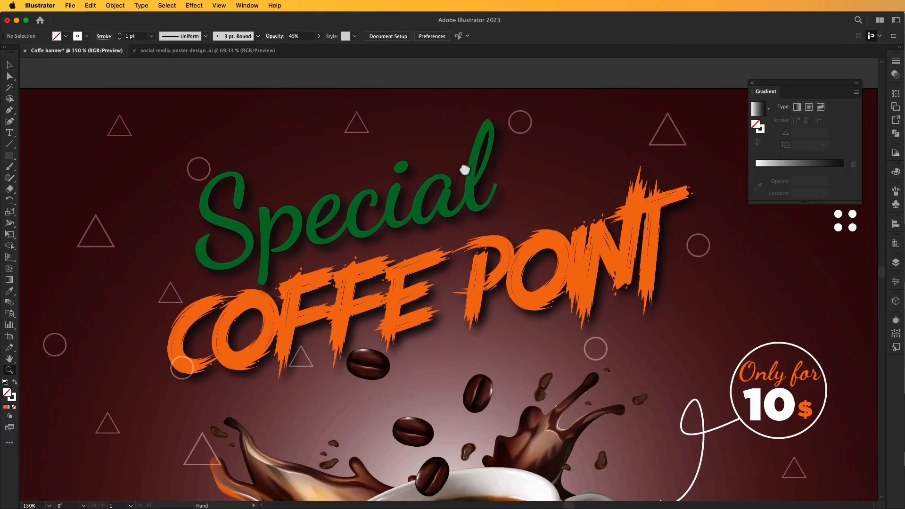
{"action": "key", "text": "v"}
{"action": "left_click_drag", "start_coordinate": [229, 339], "coordinate": [222, 357]}
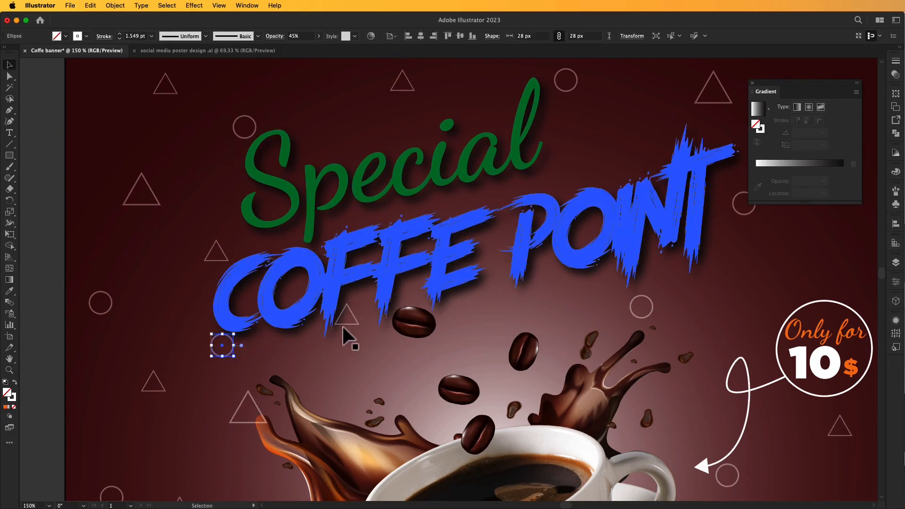
{"action": "key", "text": "super+0"}
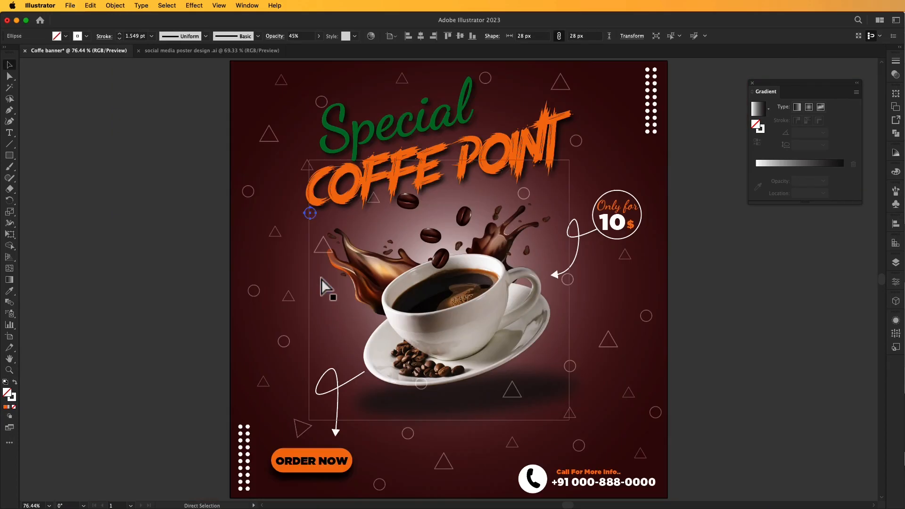
{"action": "left_click", "coordinate": [120, 270]}
{"action": "left_click_drag", "start_coordinate": [128, 272], "coordinate": [126, 273]}
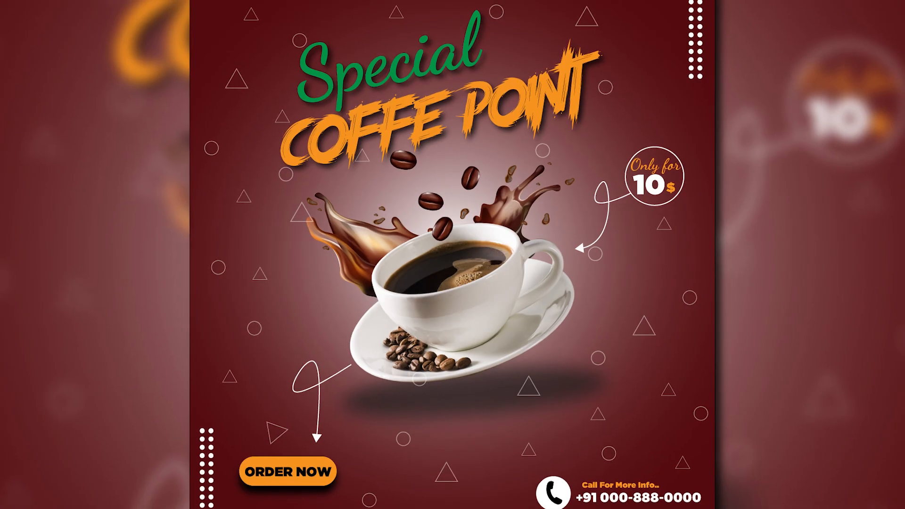